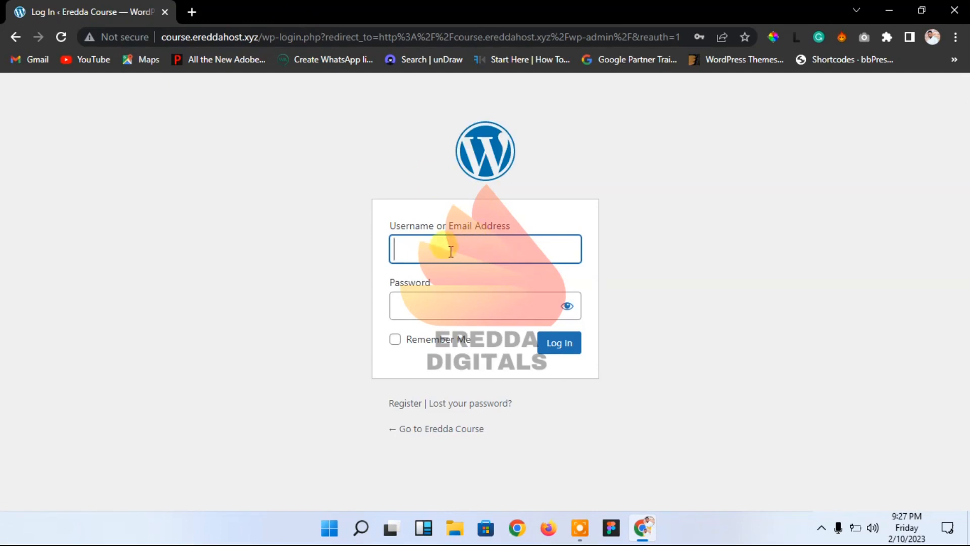
Step: Log in to the WordPress admin using the saved site credentials
{"action": "left_click", "coordinate": [476, 293]}
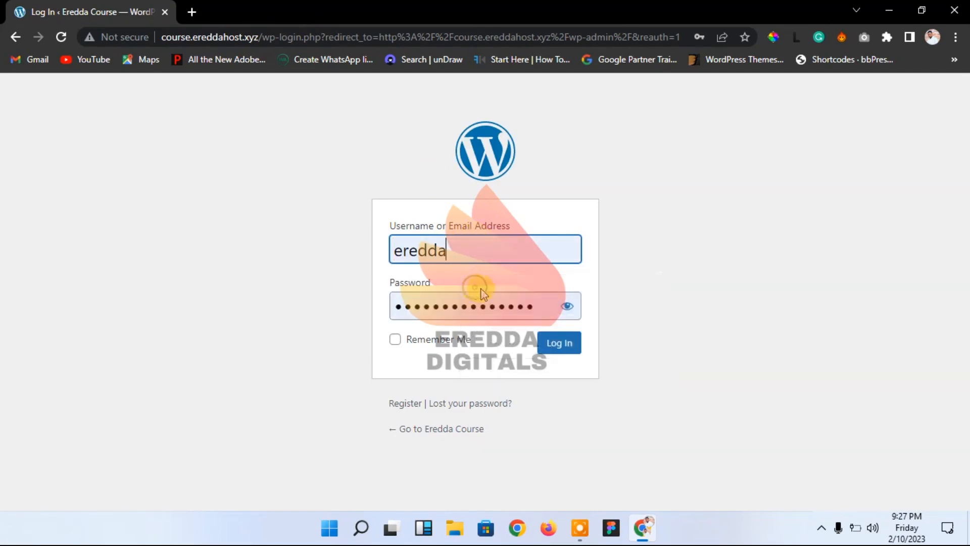
{"action": "left_click", "coordinate": [567, 355]}
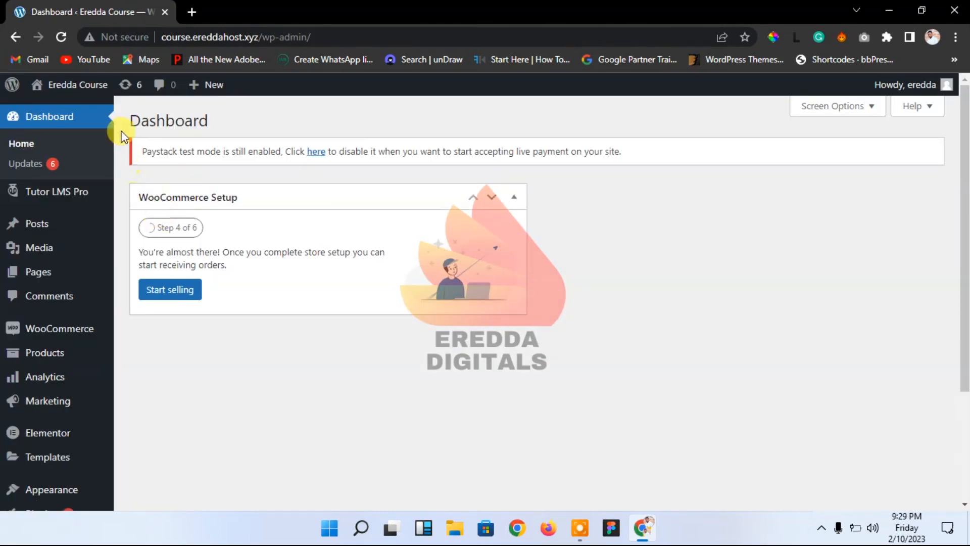
Step: Visit the site's homepage and open it in the Elementor editor
{"action": "mouse_move", "coordinate": [87, 90]}
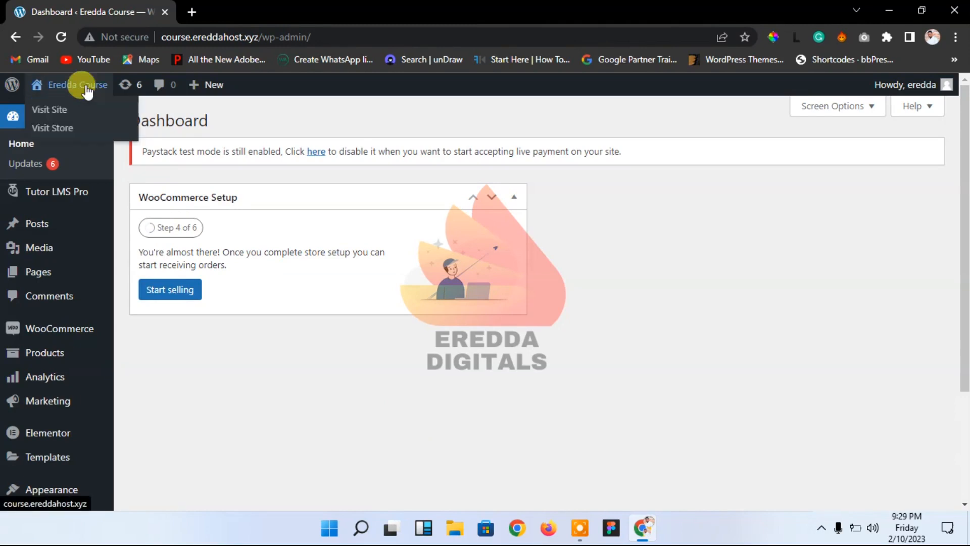
{"action": "left_click", "coordinate": [87, 91]}
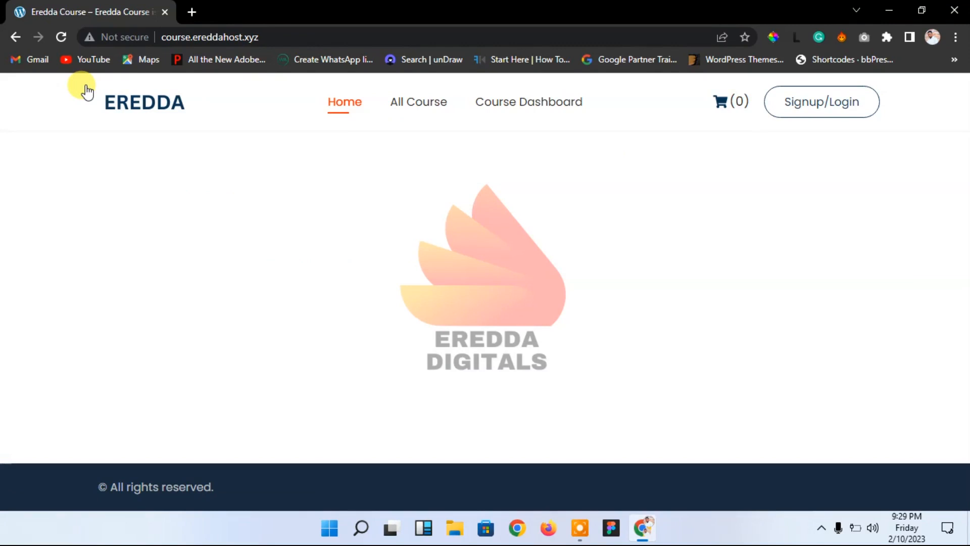
{"action": "left_click", "coordinate": [60, 36]}
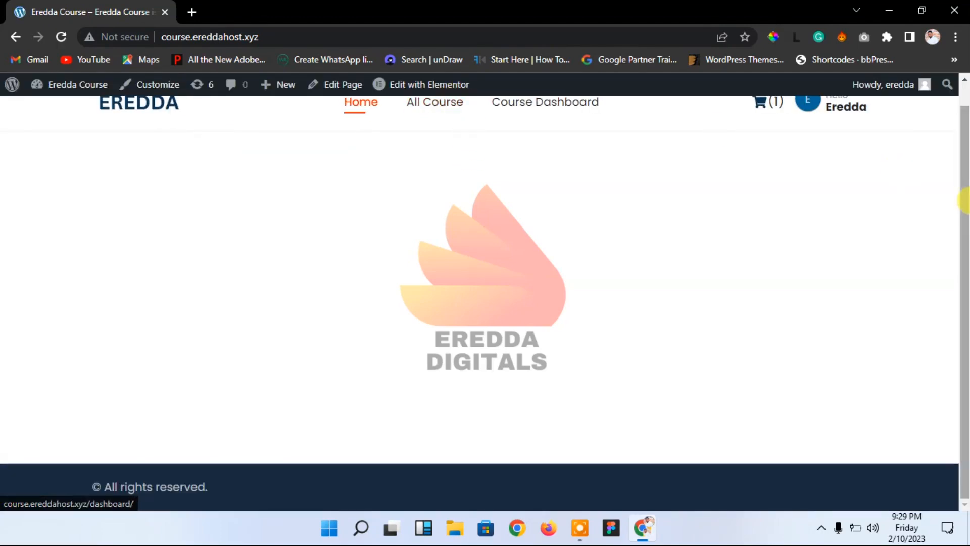
{"action": "left_click_drag", "start_coordinate": [965, 200], "coordinate": [963, 101]}
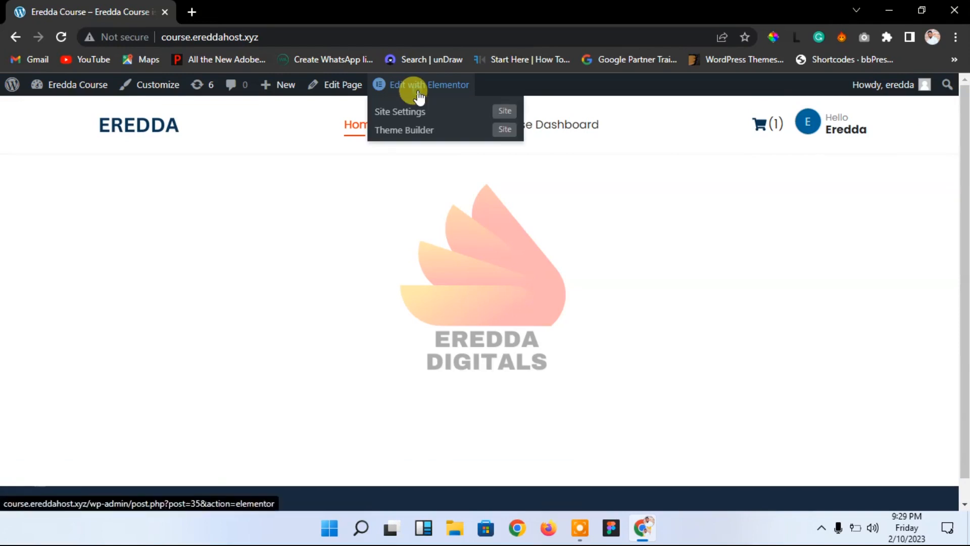
{"action": "left_click", "coordinate": [418, 97]}
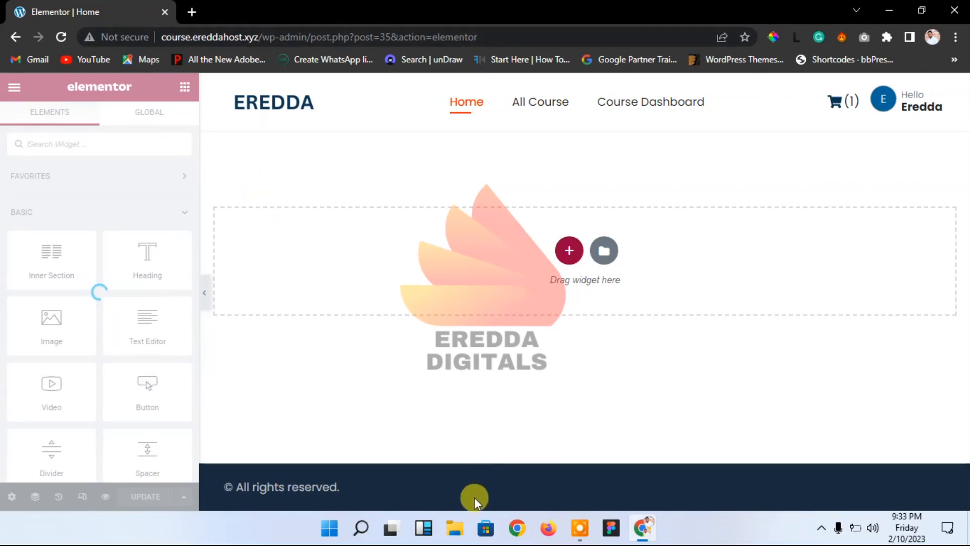
{"action": "left_click", "coordinate": [456, 530]}
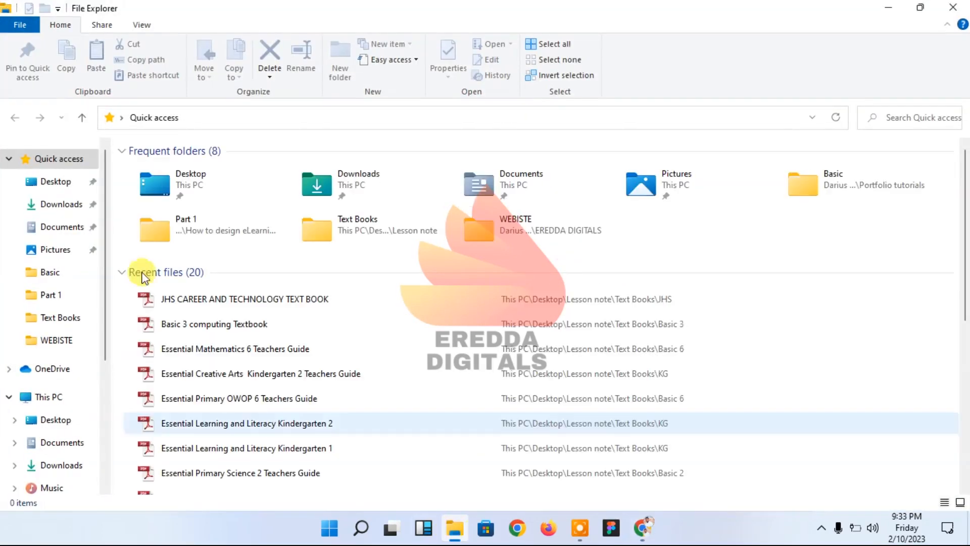
Step: Check the Downloads folder, close File Explorer, and open a blank browser tab
{"action": "left_click", "coordinate": [58, 204]}
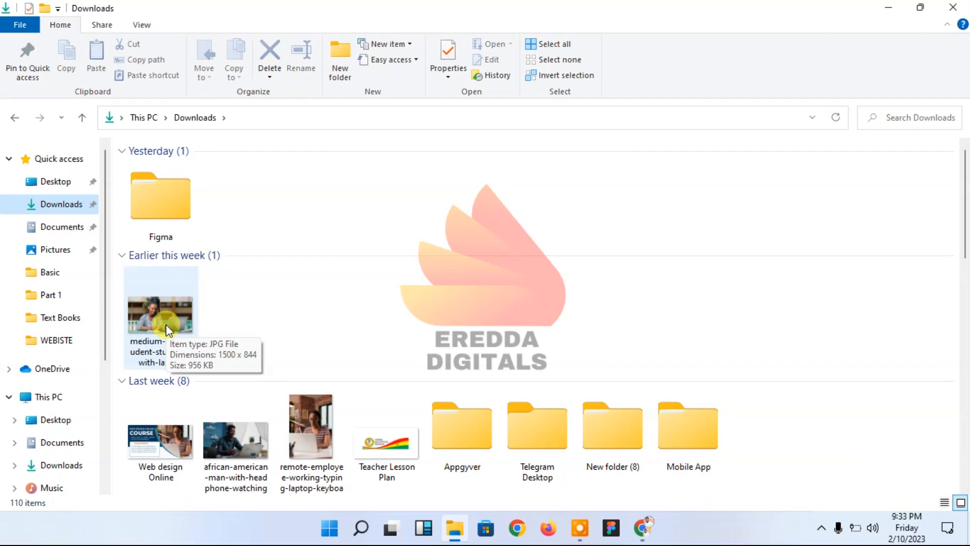
{"action": "left_click", "coordinate": [953, 7]}
{"action": "left_click", "coordinate": [201, 7]}
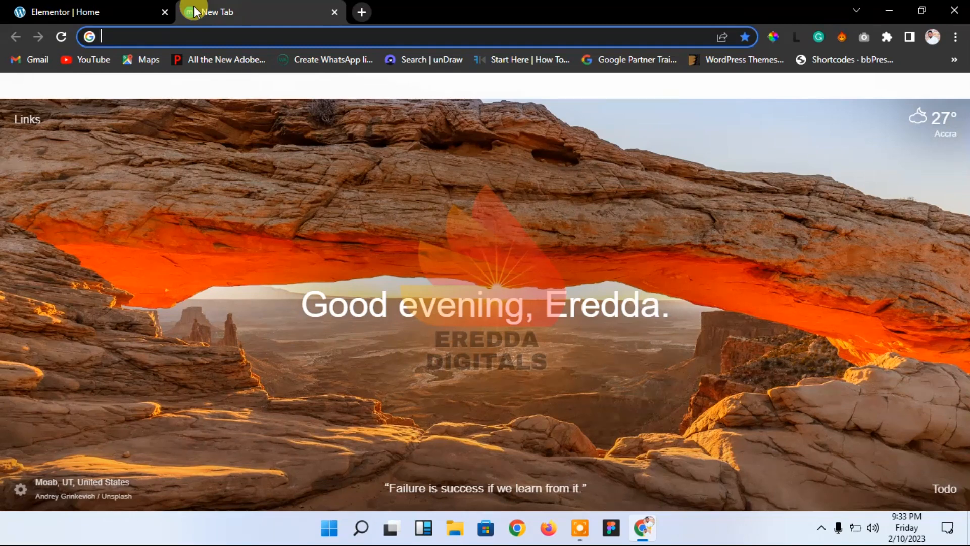
Step: Search Google for 'image compressor online' and open the Compress JPEG Images Online site
{"action": "type", "text": "image"}
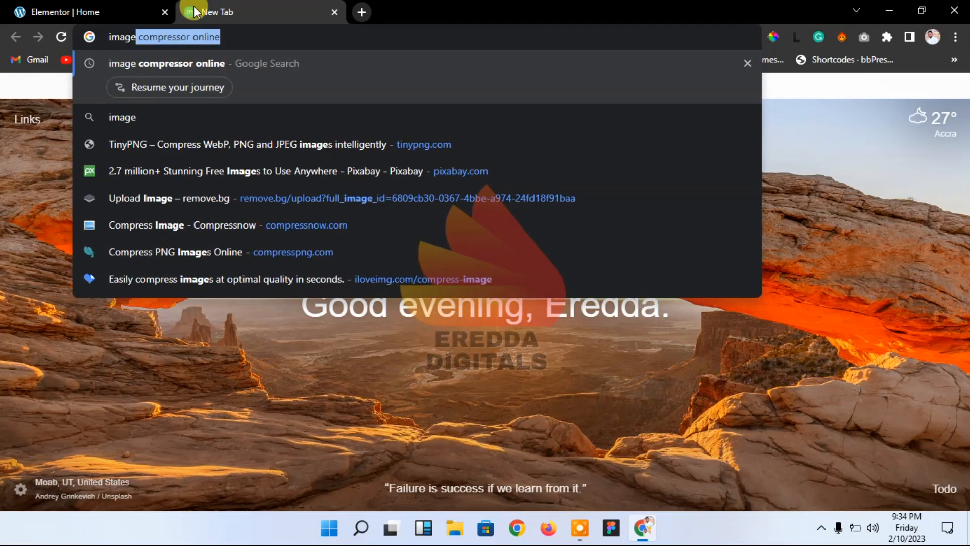
{"action": "key", "text": "Return"}
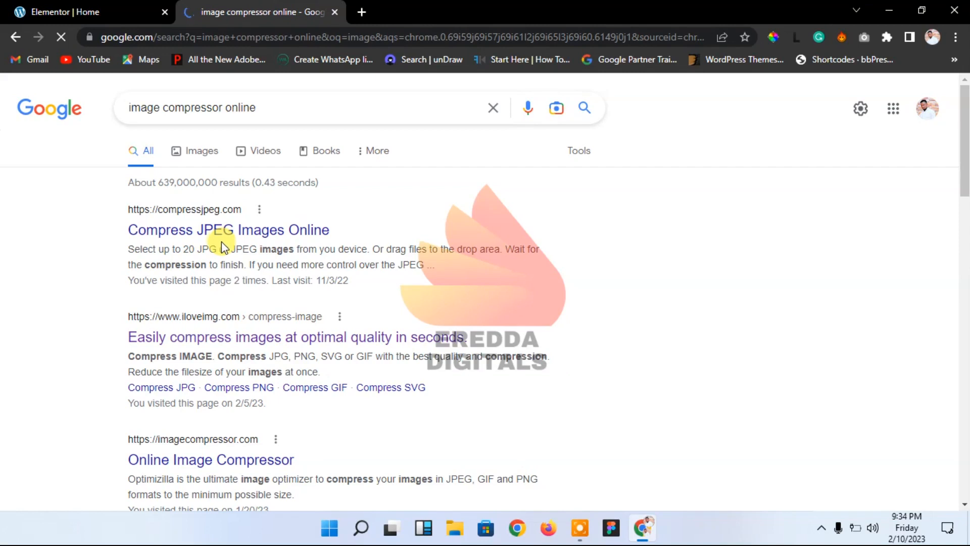
{"action": "left_click", "coordinate": [217, 233]}
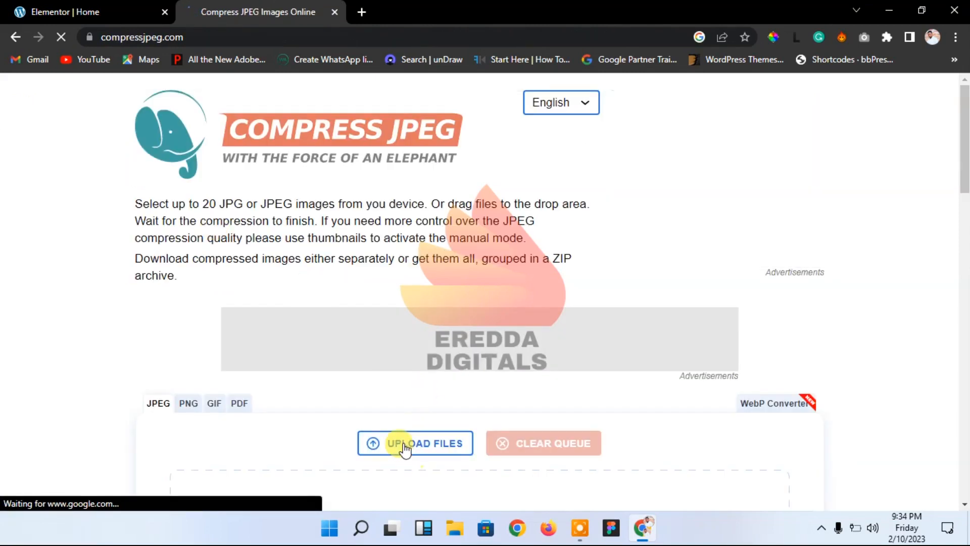
Step: Compress the medium-shot-student-studying-with-laptop photo and save the -min copy to Downloads
{"action": "mouse_move", "coordinate": [964, 152]}
{"action": "left_mouse_down"}
{"action": "mouse_move", "coordinate": [965, 104]}
{"action": "mouse_move", "coordinate": [965, 229]}
{"action": "mouse_move", "coordinate": [960, 165]}
{"action": "left_mouse_up"}
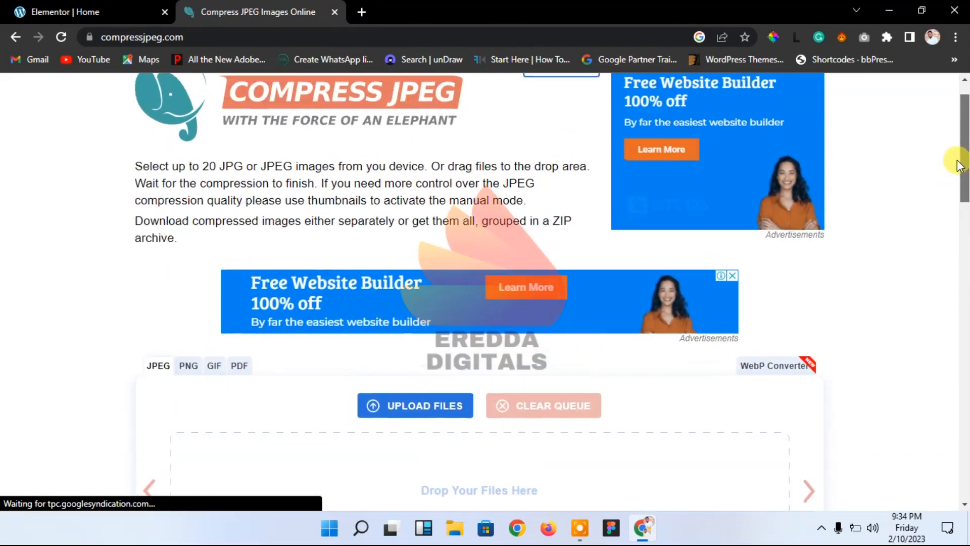
{"action": "left_click", "coordinate": [397, 402]}
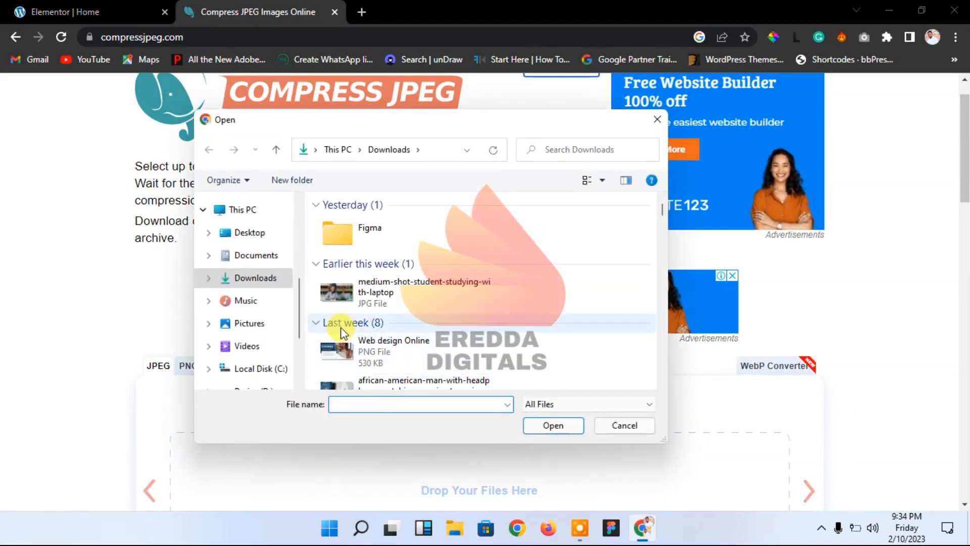
{"action": "left_click", "coordinate": [350, 287]}
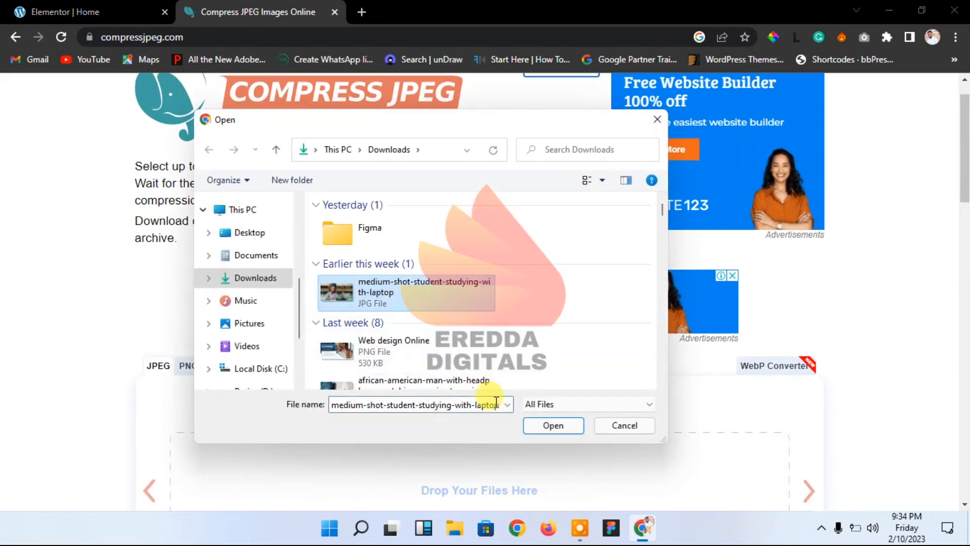
{"action": "left_click", "coordinate": [531, 426]}
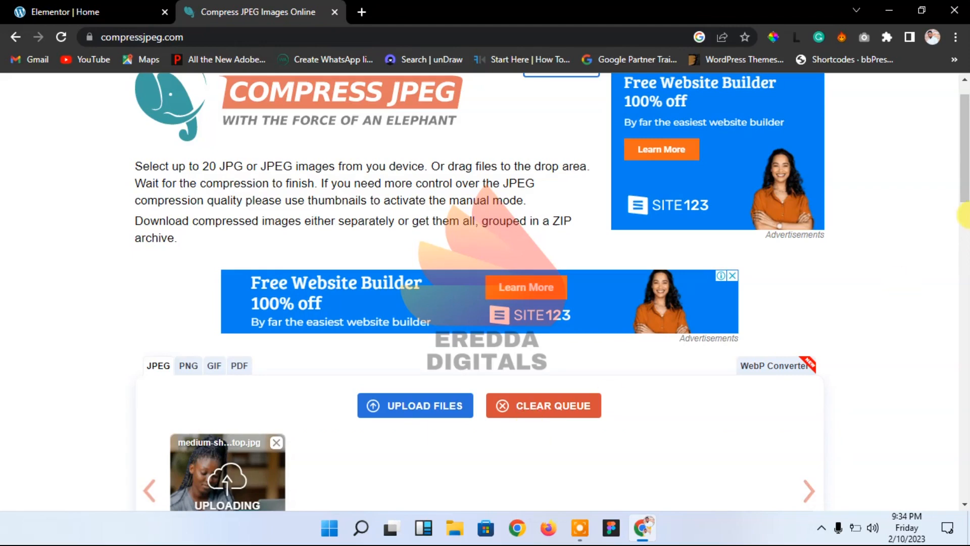
{"action": "left_click_drag", "start_coordinate": [966, 167], "coordinate": [967, 213]}
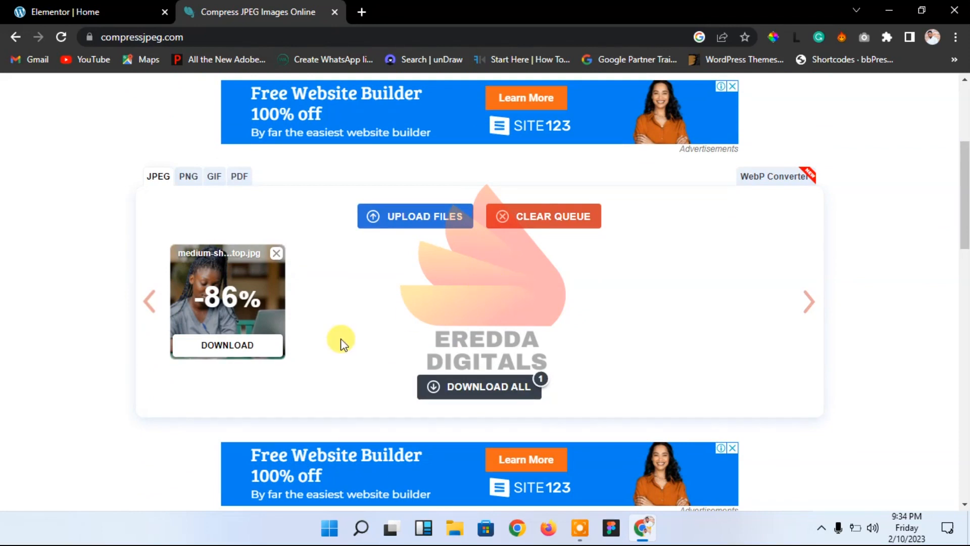
{"action": "left_click", "coordinate": [231, 348]}
{"action": "left_click", "coordinate": [549, 425]}
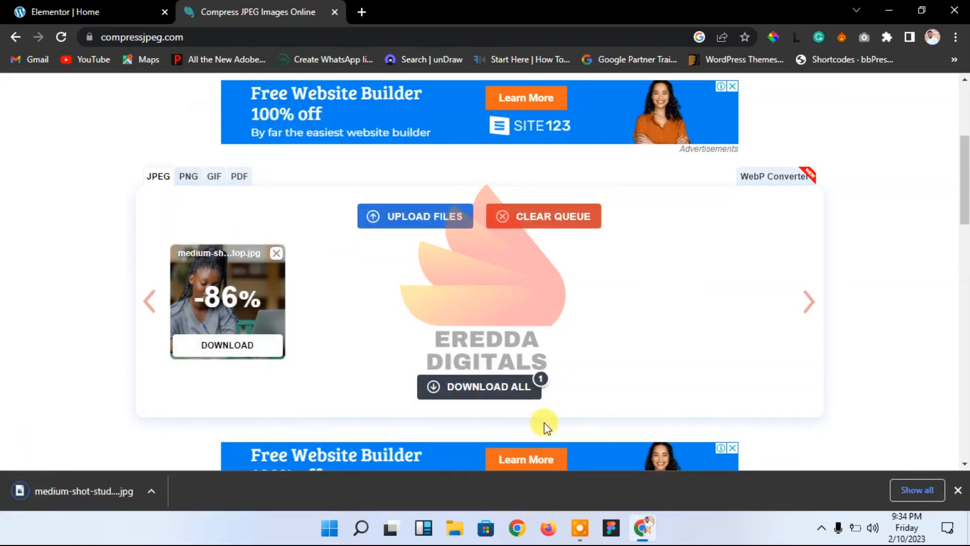
{"action": "left_click", "coordinate": [457, 529]}
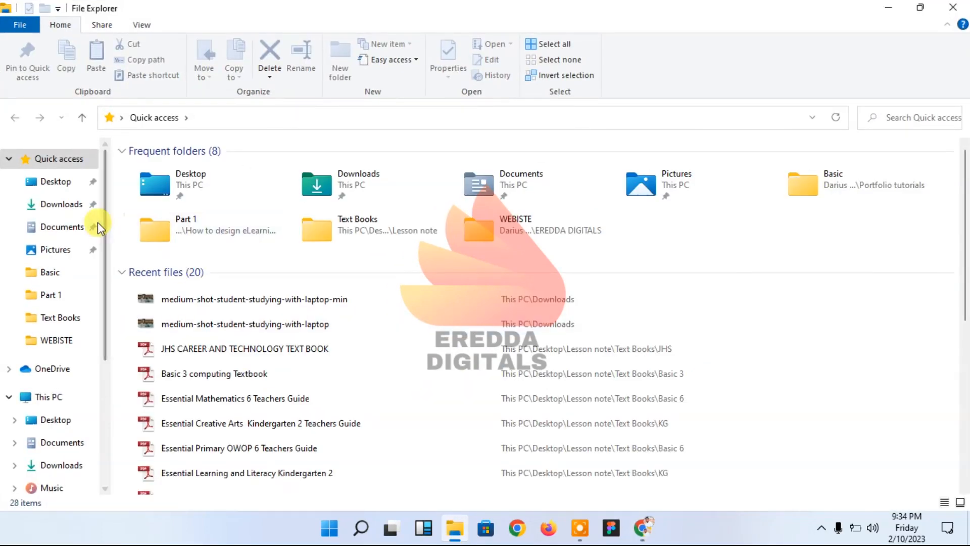
Step: Preview the 136 KB -min student photo from Downloads, then close Photos and File Explorer
{"action": "left_click", "coordinate": [66, 205]}
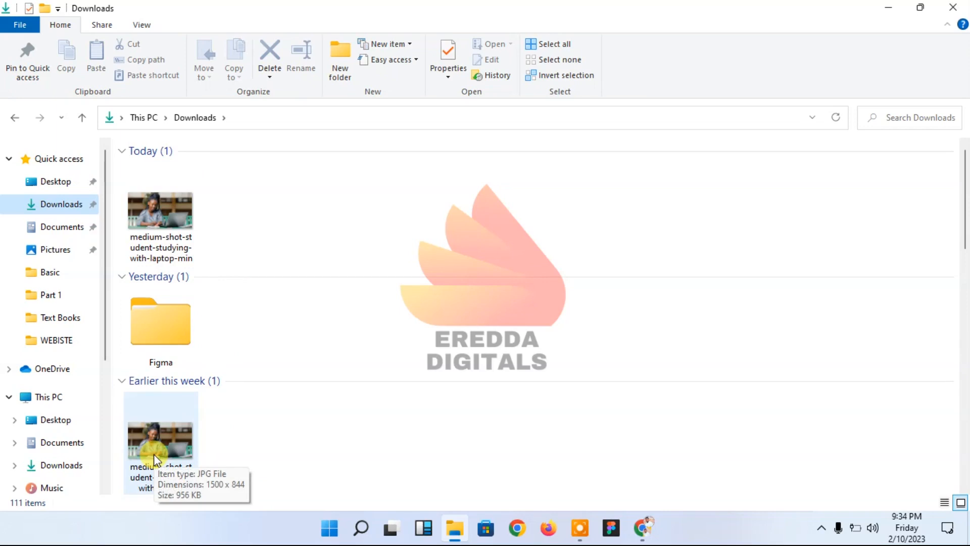
{"action": "left_click", "coordinate": [162, 223]}
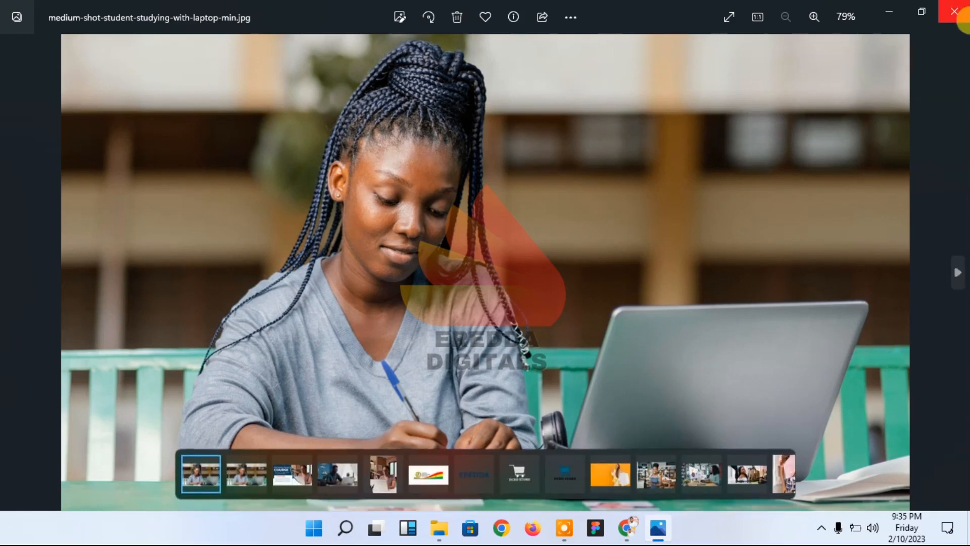
{"action": "left_click", "coordinate": [958, 9]}
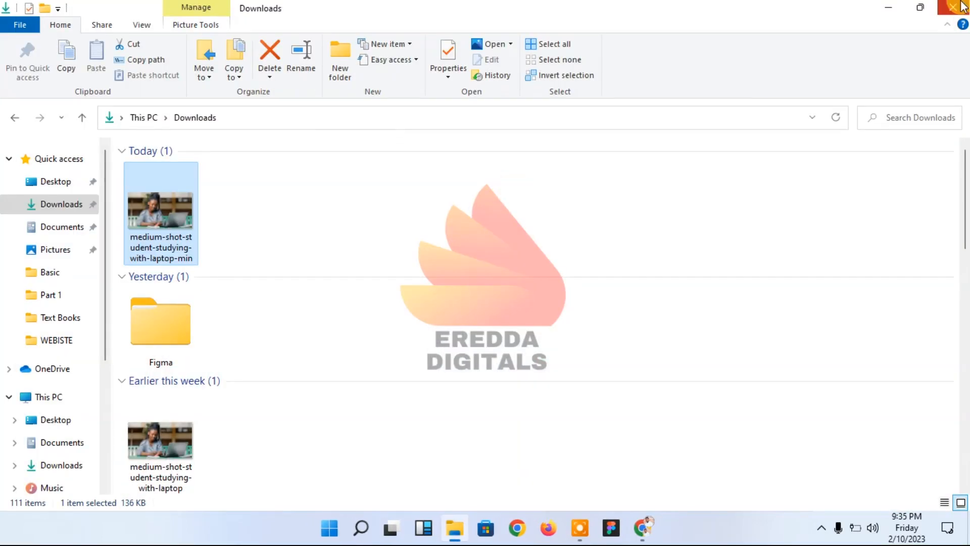
{"action": "left_click", "coordinate": [953, 7]}
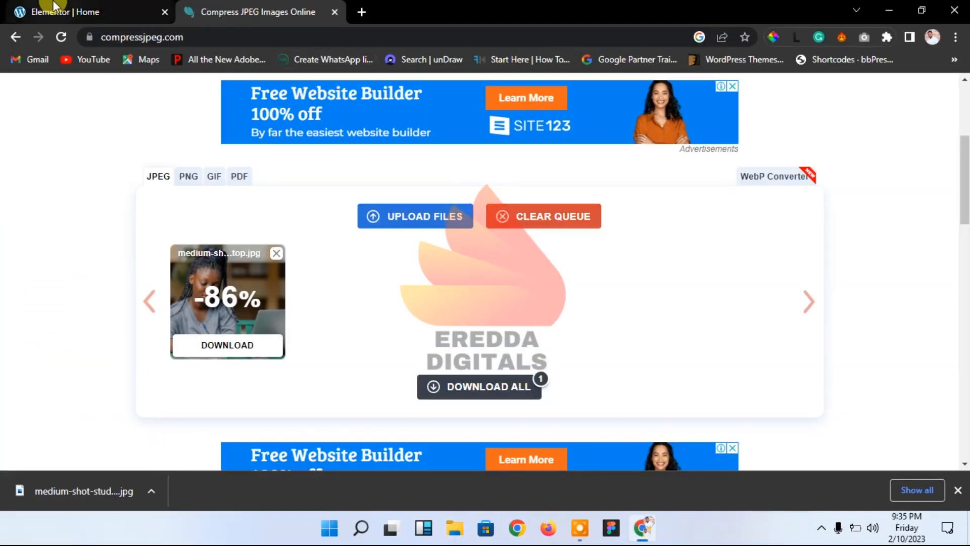
Step: Return to the Elementor tab, dismiss the download bar, and start a new section
{"action": "left_click", "coordinate": [65, 11]}
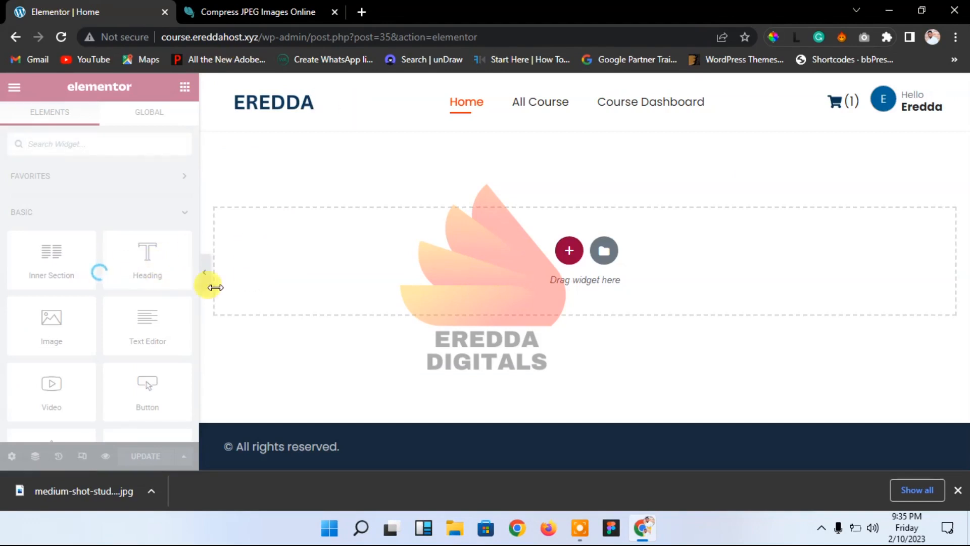
{"action": "left_click", "coordinate": [958, 490]}
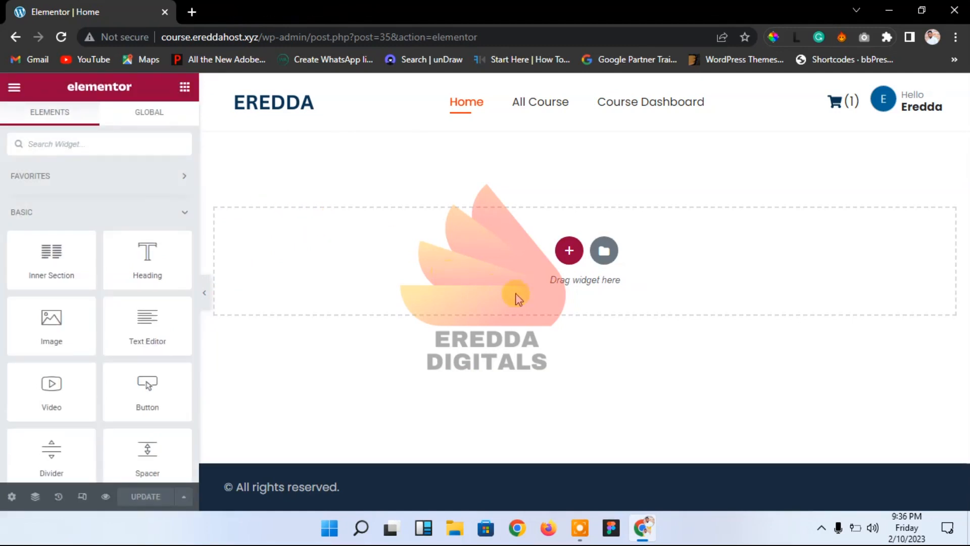
{"action": "left_click", "coordinate": [567, 253]}
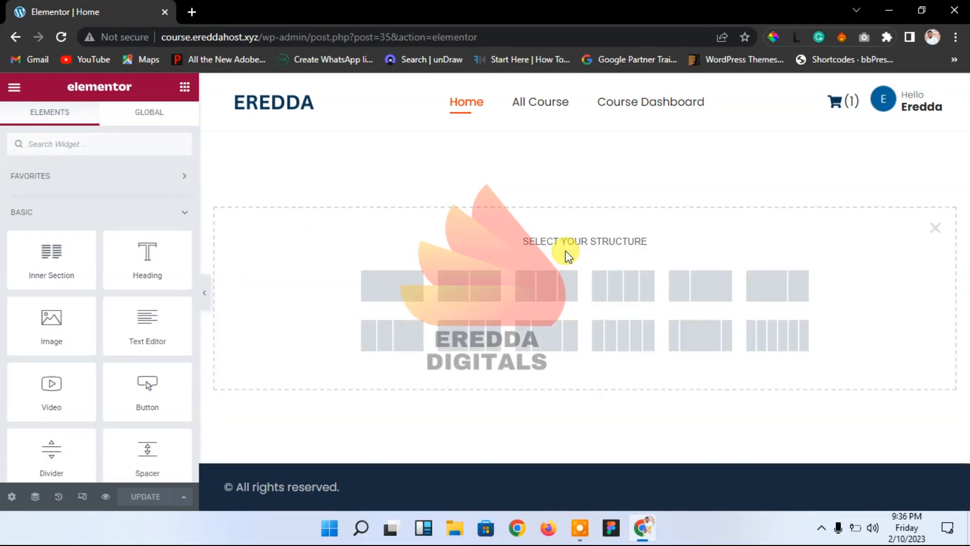
Step: Create a single-column stretched section with a minimum height of 100 VH
{"action": "left_click", "coordinate": [394, 289]}
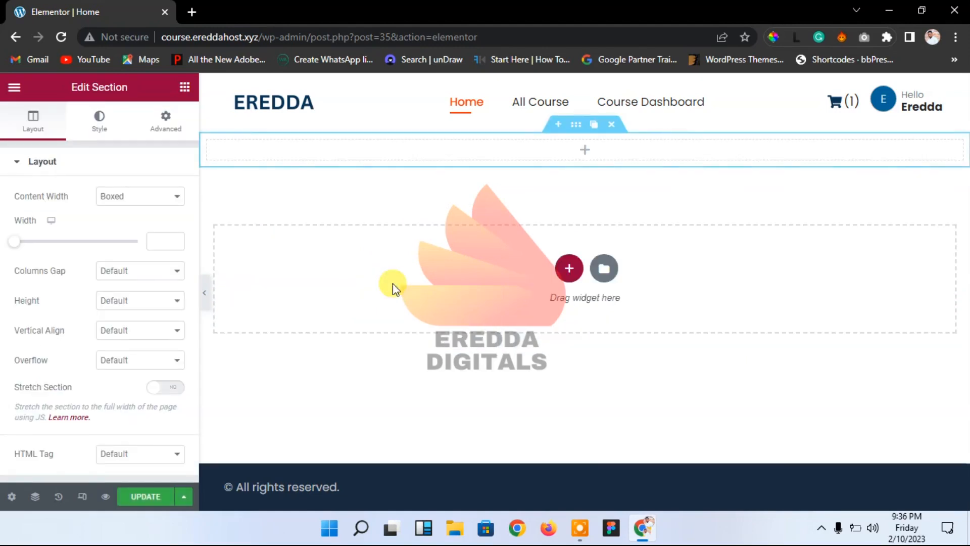
{"action": "left_click", "coordinate": [164, 391]}
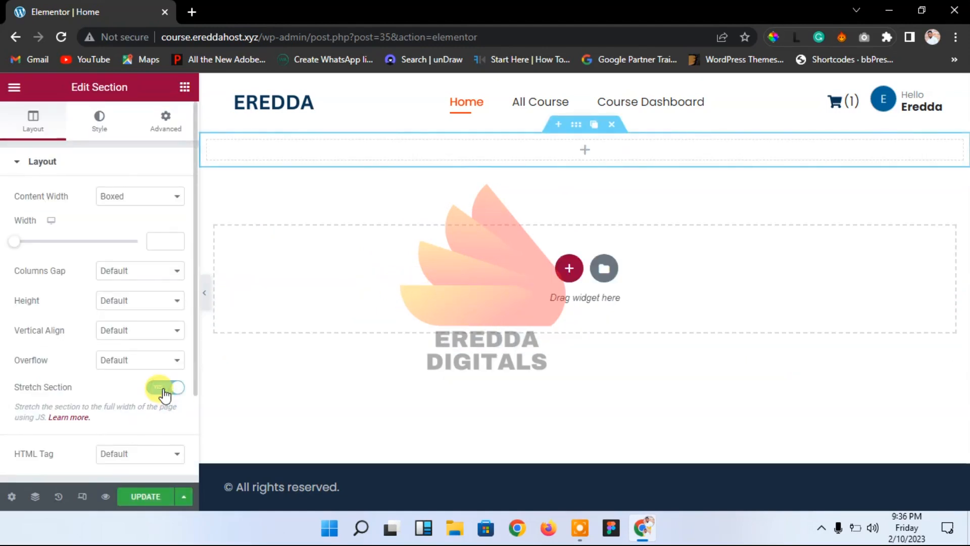
{"action": "left_click", "coordinate": [127, 303]}
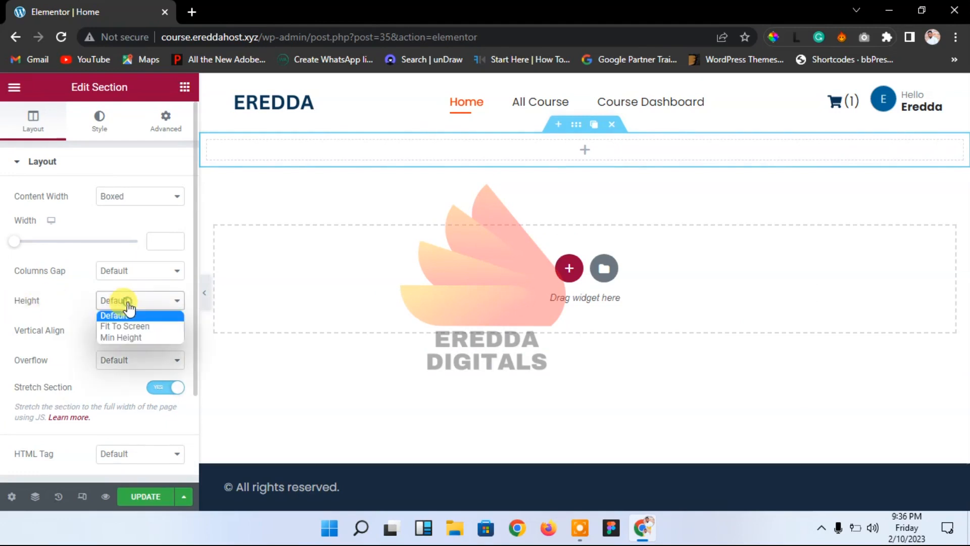
{"action": "left_click", "coordinate": [127, 337]}
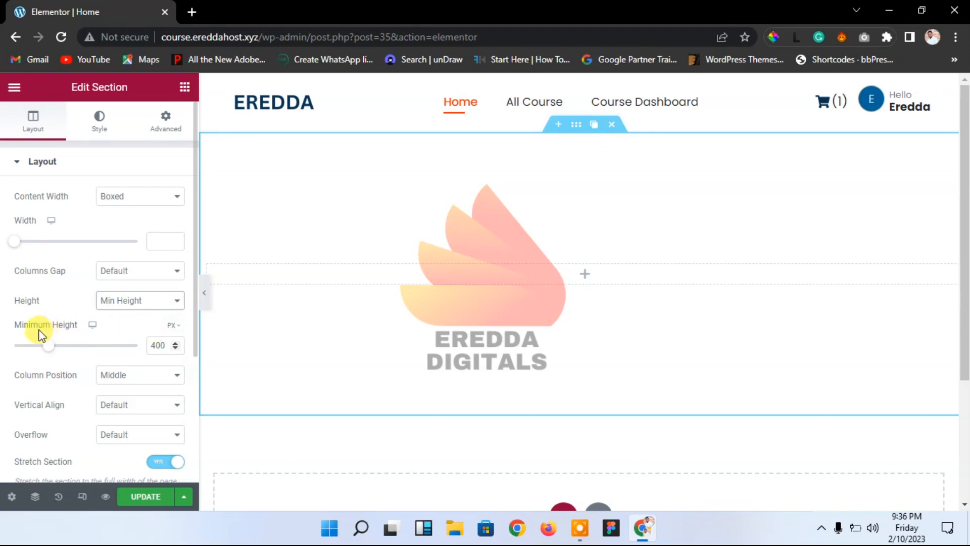
{"action": "left_click", "coordinate": [173, 328]}
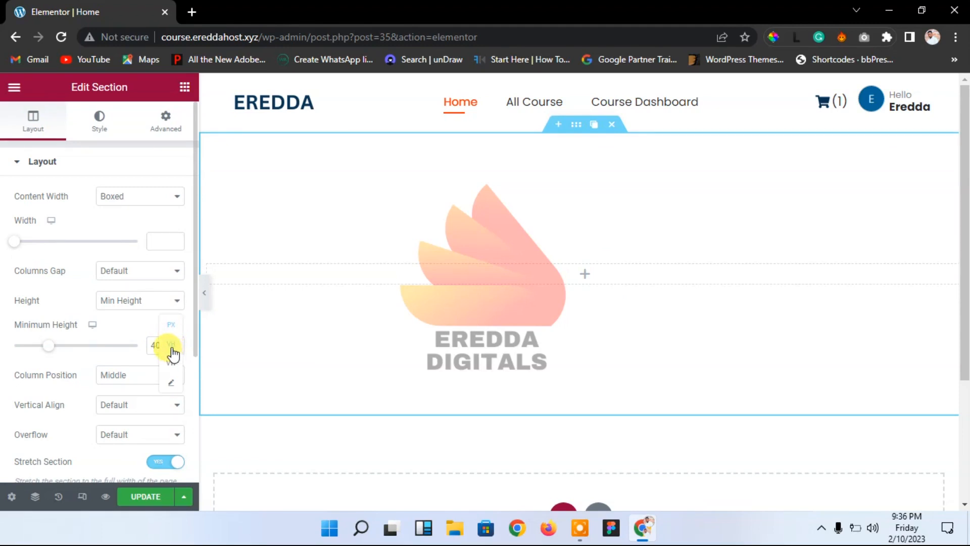
{"action": "left_click", "coordinate": [173, 353]}
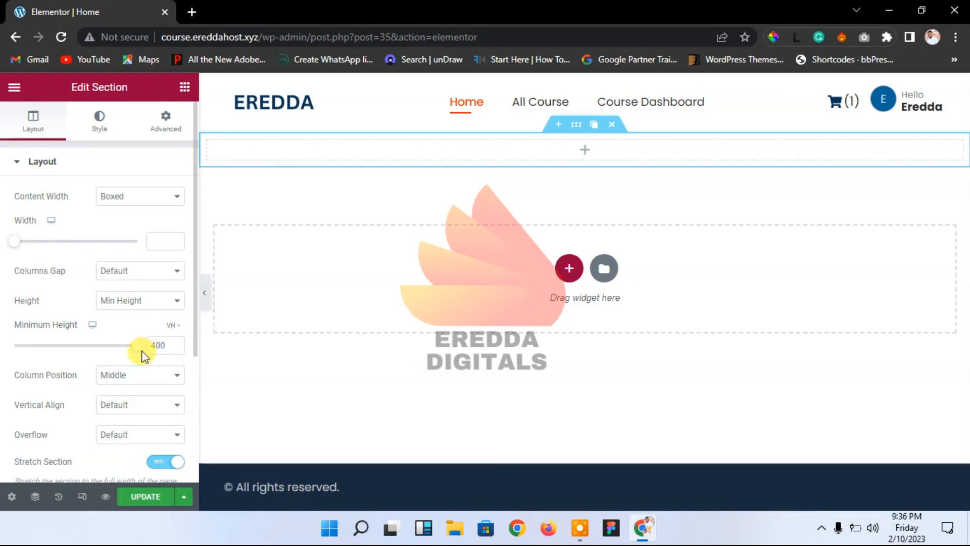
{"action": "left_click_drag", "start_coordinate": [132, 353], "coordinate": [103, 352]}
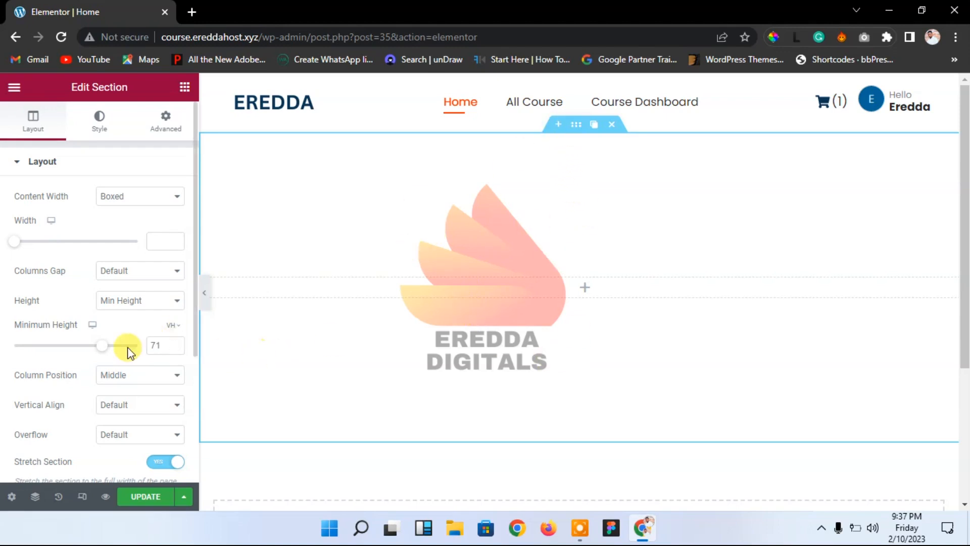
{"action": "left_click_drag", "start_coordinate": [102, 346], "coordinate": [180, 362]}
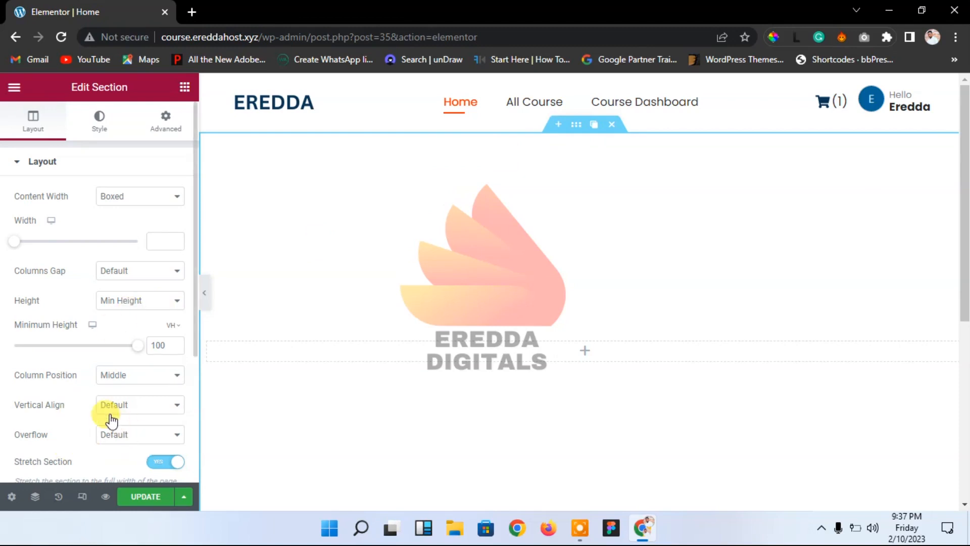
{"action": "left_click", "coordinate": [12, 497]}
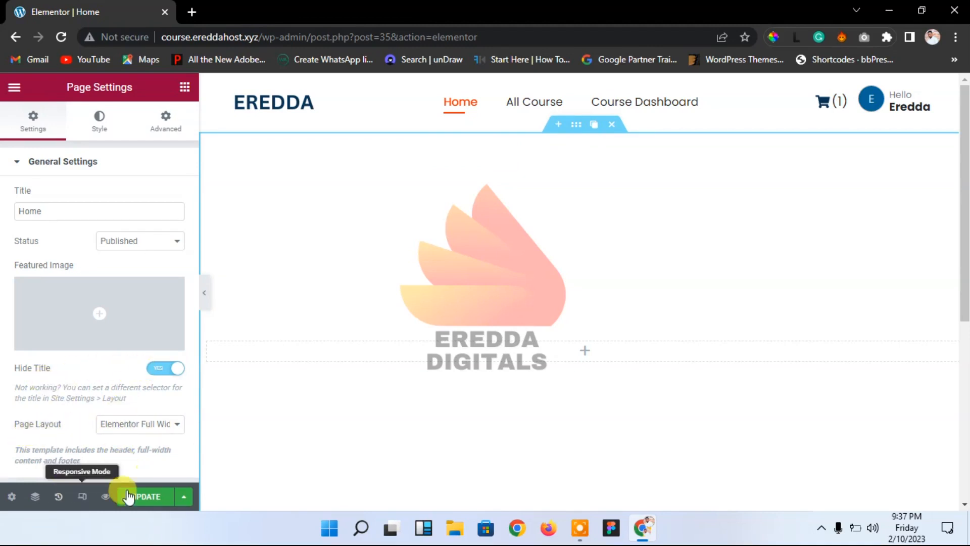
Step: Save the page, select the section, and give it a classic background
{"action": "left_click", "coordinate": [145, 496]}
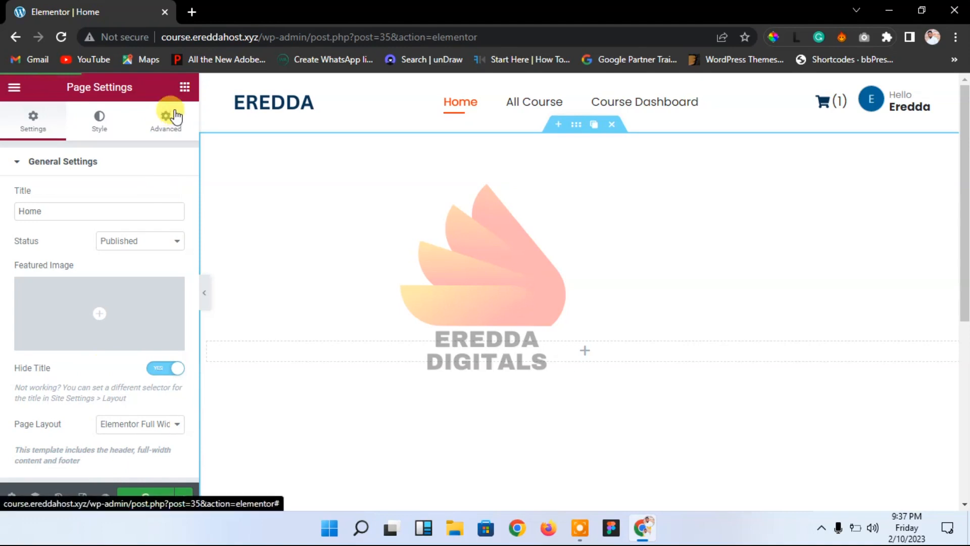
{"action": "left_click", "coordinate": [183, 88]}
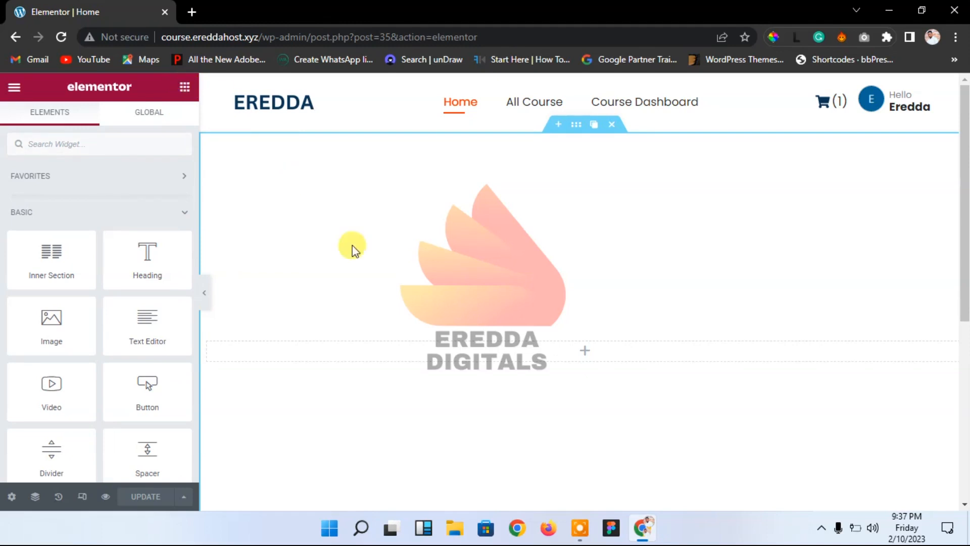
{"action": "left_click", "coordinate": [580, 130]}
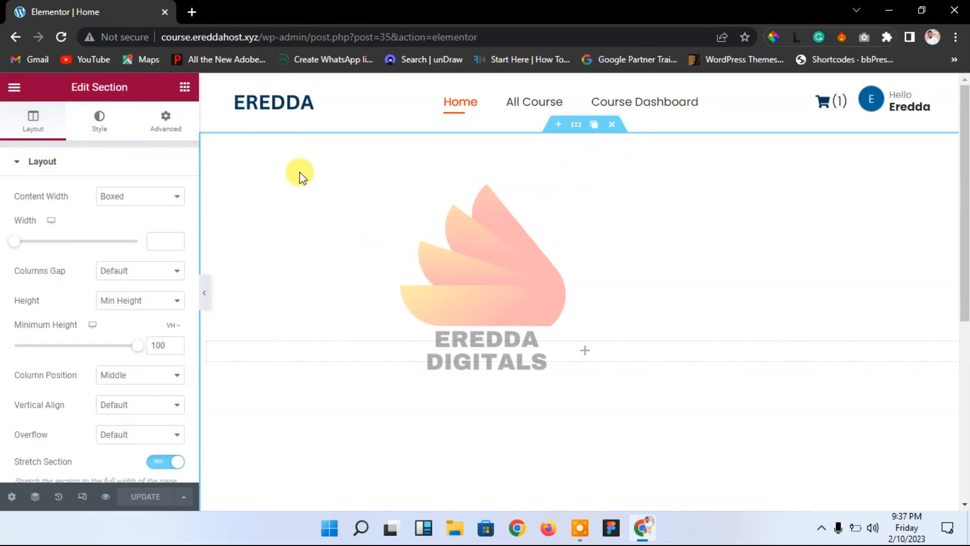
{"action": "left_click", "coordinate": [98, 124]}
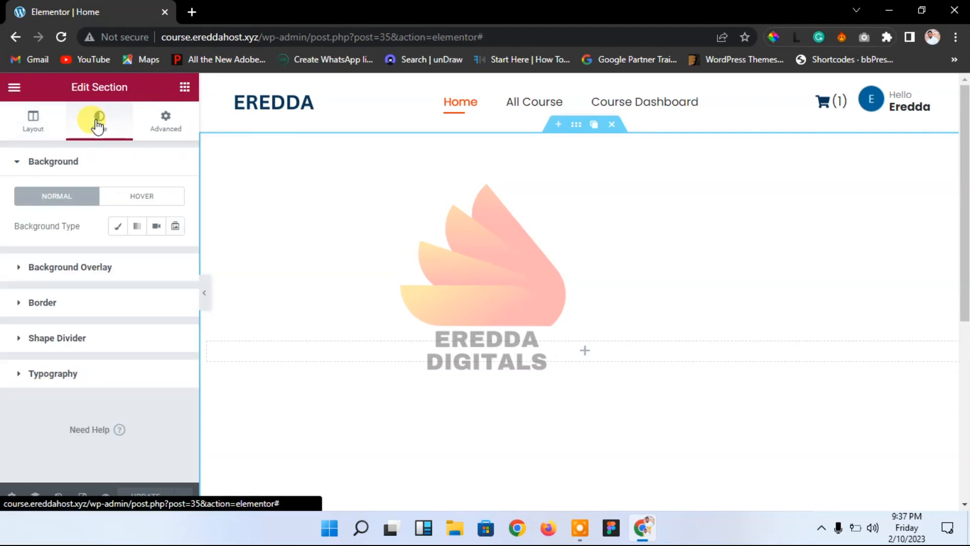
{"action": "left_click", "coordinate": [120, 228]}
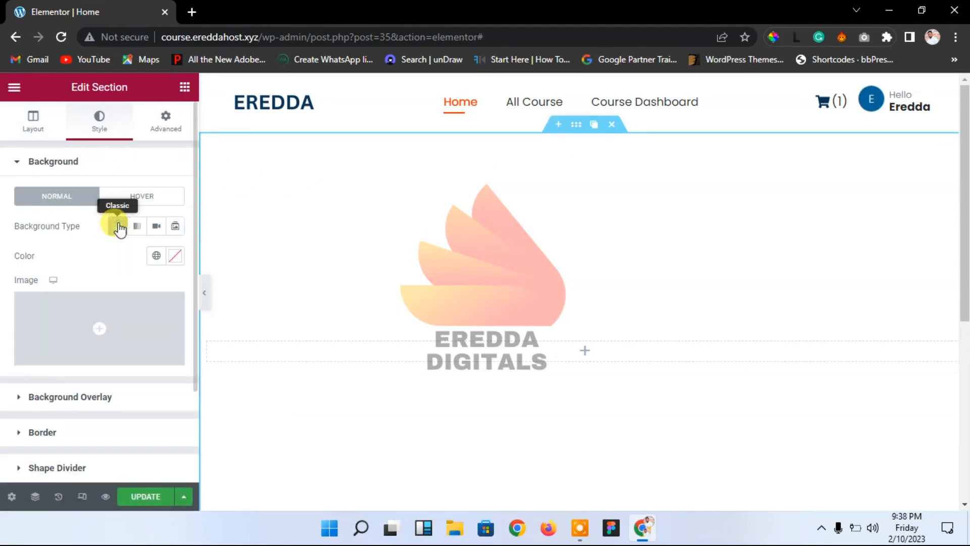
Step: Pick the compressed student photo for upload and rename it 'eLearning website'
{"action": "left_click", "coordinate": [79, 319]}
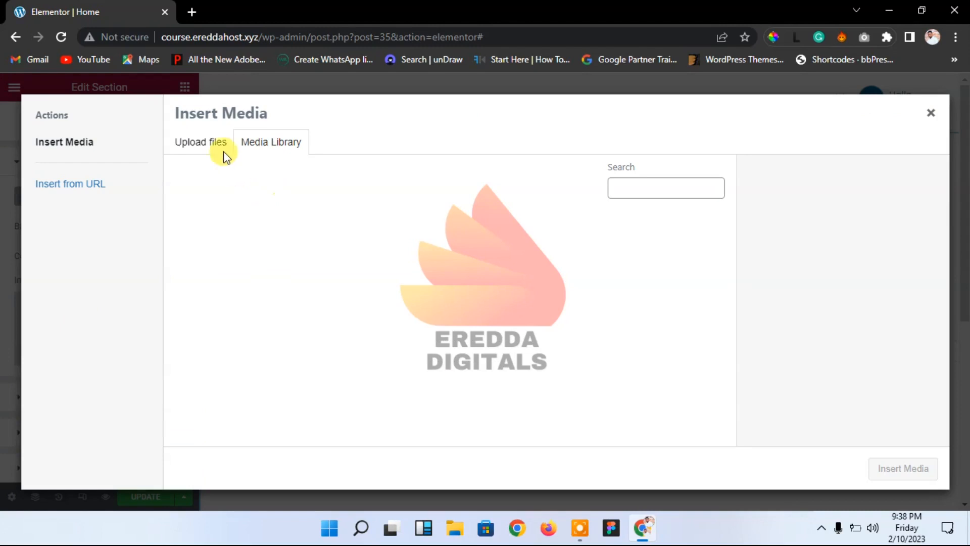
{"action": "left_click", "coordinate": [212, 141]}
{"action": "left_click", "coordinate": [508, 319]}
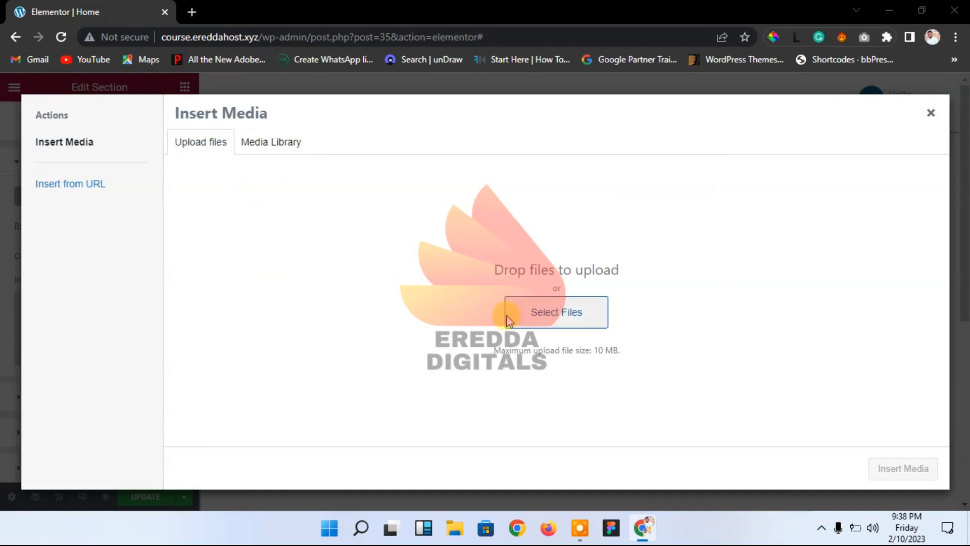
{"action": "left_click", "coordinate": [394, 240]}
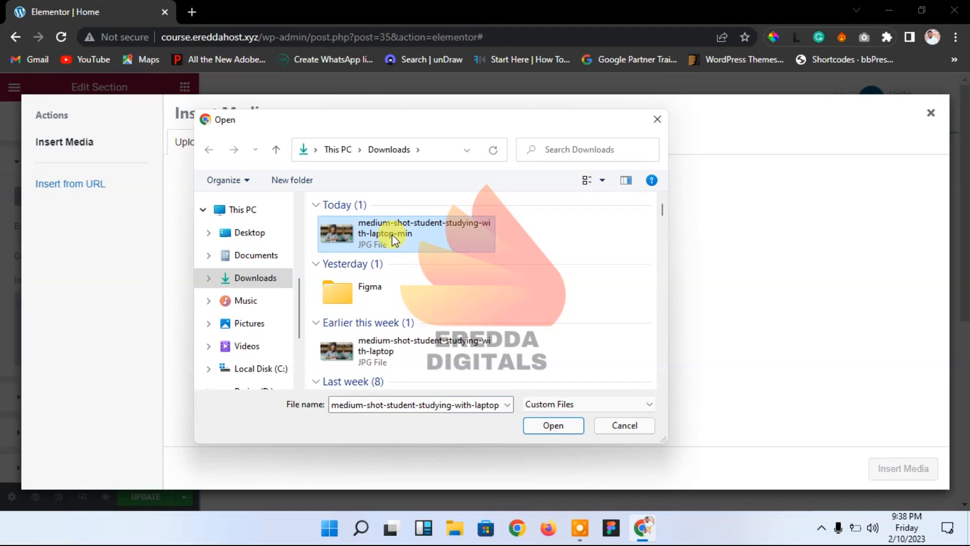
{"action": "right_click", "coordinate": [395, 240]}
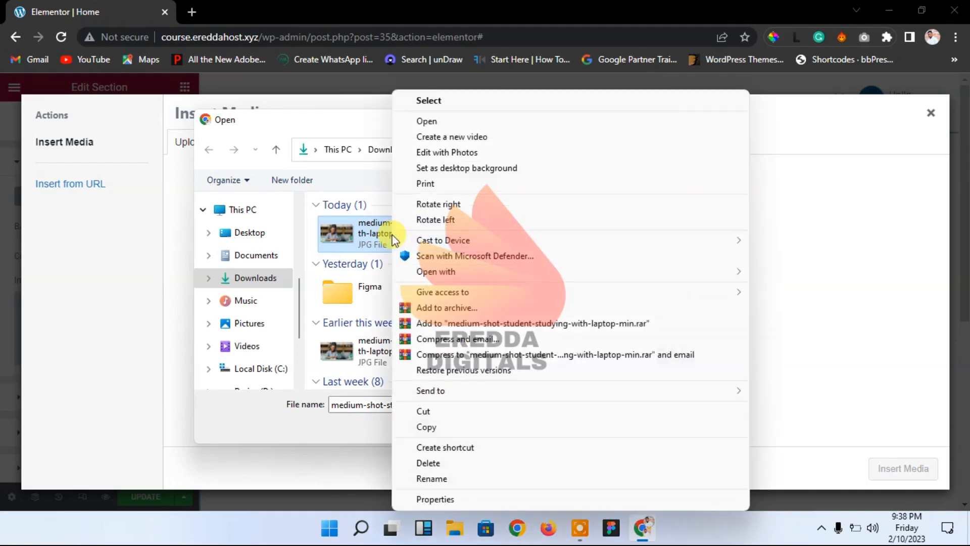
{"action": "left_click", "coordinate": [432, 479]}
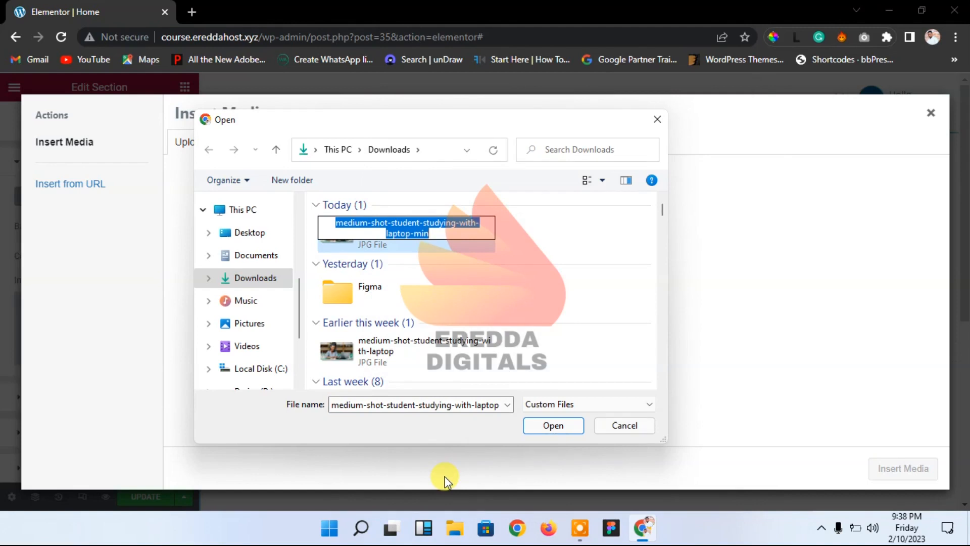
{"action": "type", "text": "e"}
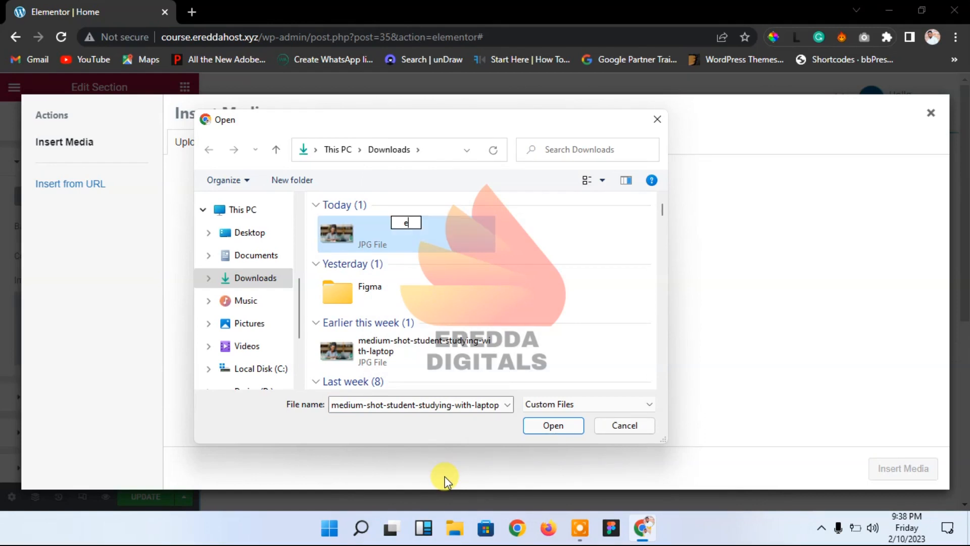
{"action": "type", "text": "Learning website"}
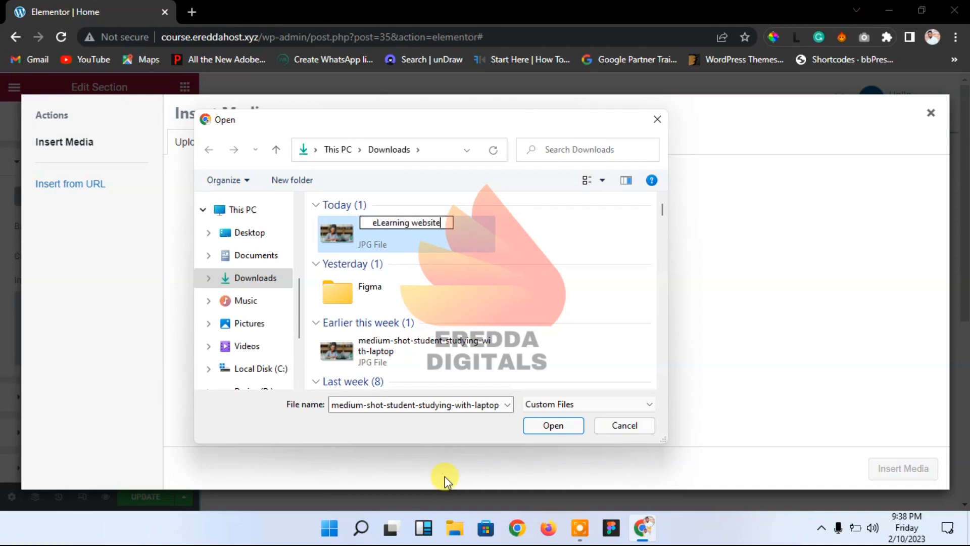
{"action": "key", "text": "Return"}
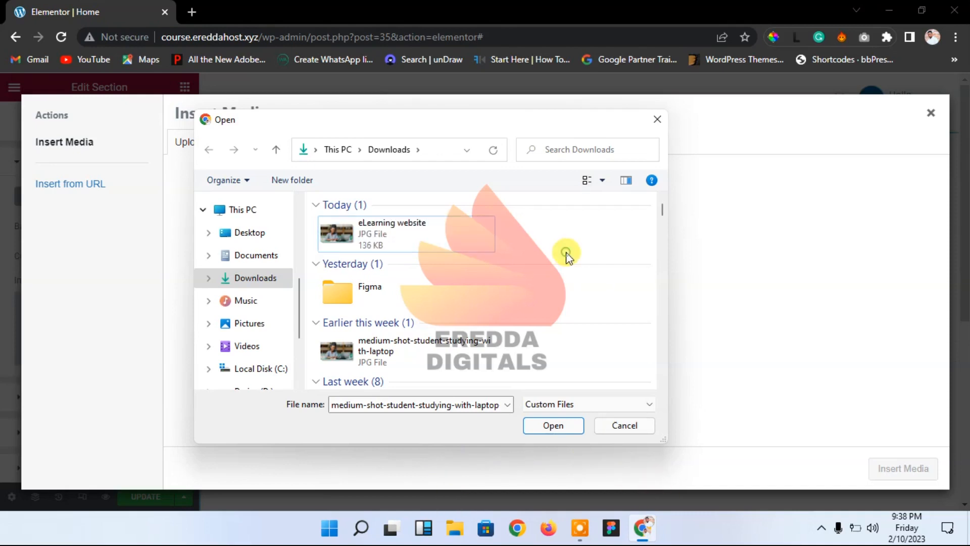
Step: Upload the renamed photo and insert it as the section's background image
{"action": "left_click", "coordinate": [413, 233]}
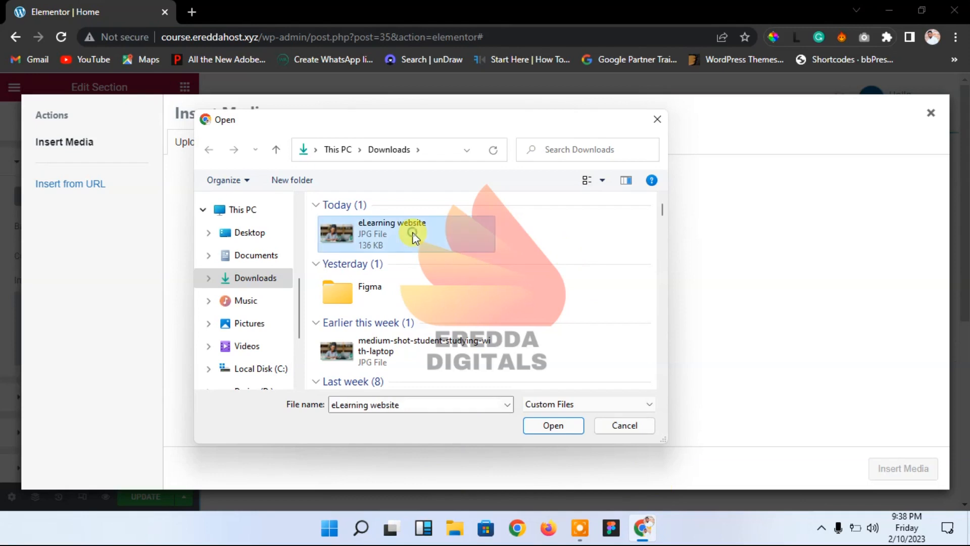
{"action": "left_click", "coordinate": [544, 424]}
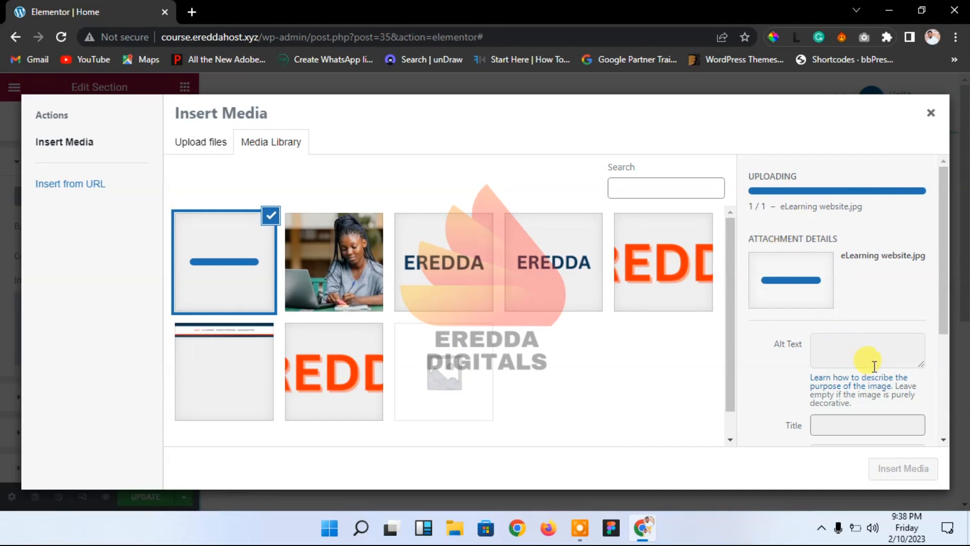
{"action": "left_click", "coordinate": [877, 431]}
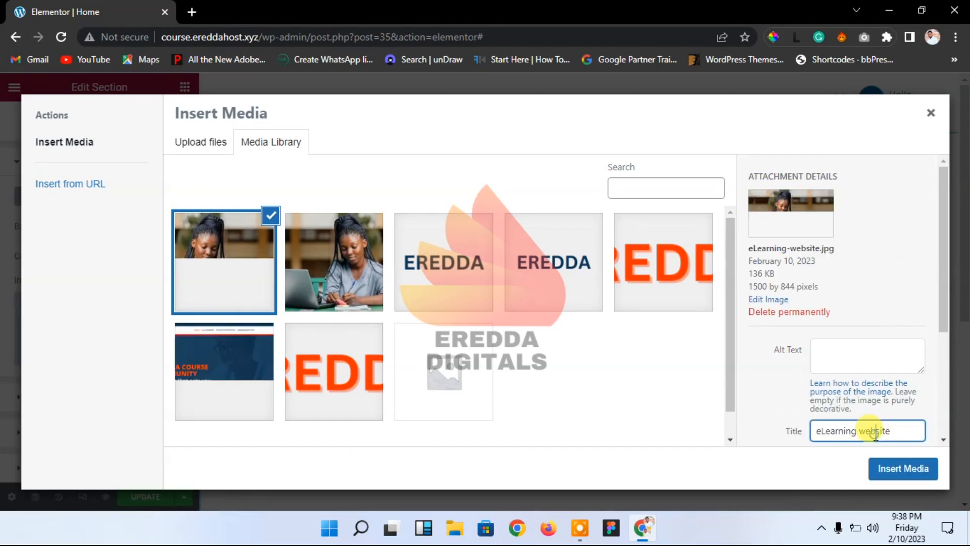
{"action": "left_click", "coordinate": [888, 465]}
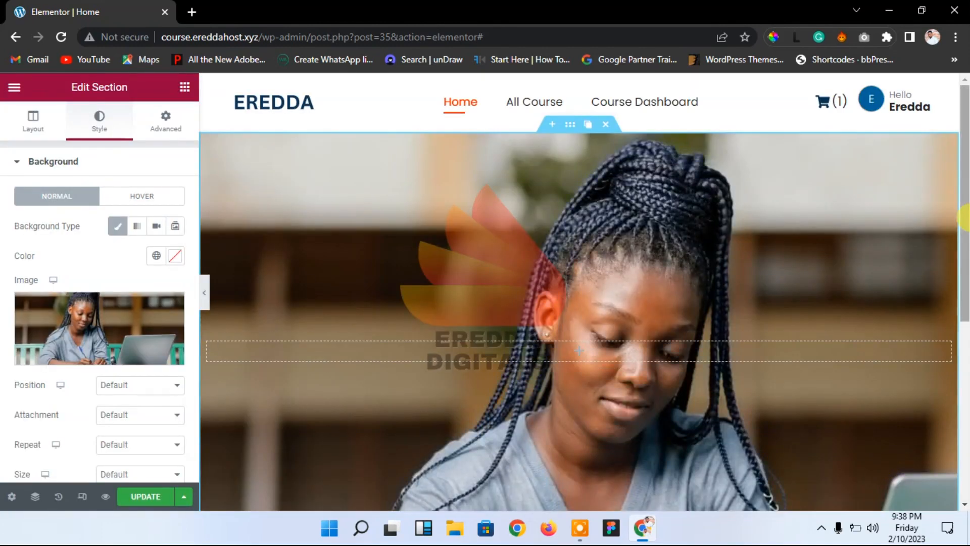
Step: Set the background position to Center Center and size to Cover, then save and preview
{"action": "scroll", "coordinate": [966, 321], "scroll_direction": "down", "scroll_amount": 4}
{"action": "scroll", "coordinate": [940, 222], "scroll_direction": "up", "scroll_amount": 3}
{"action": "scroll", "coordinate": [933, 252], "scroll_direction": "down", "scroll_amount": 1}
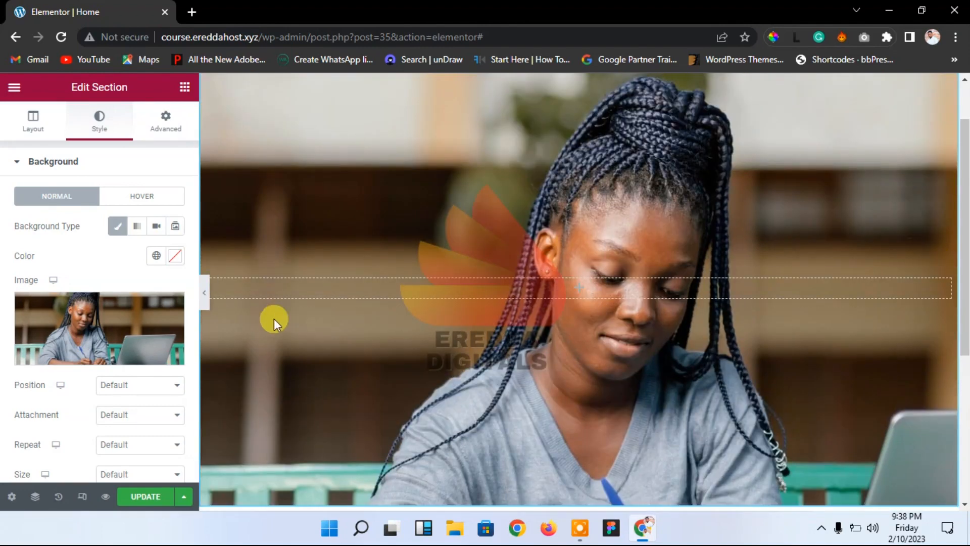
{"action": "left_click", "coordinate": [136, 385]}
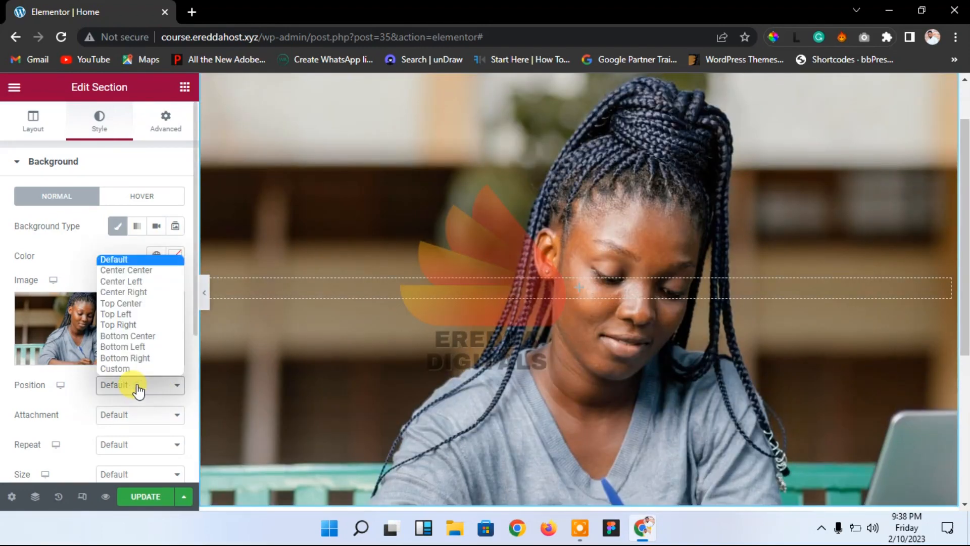
{"action": "left_click", "coordinate": [130, 269]}
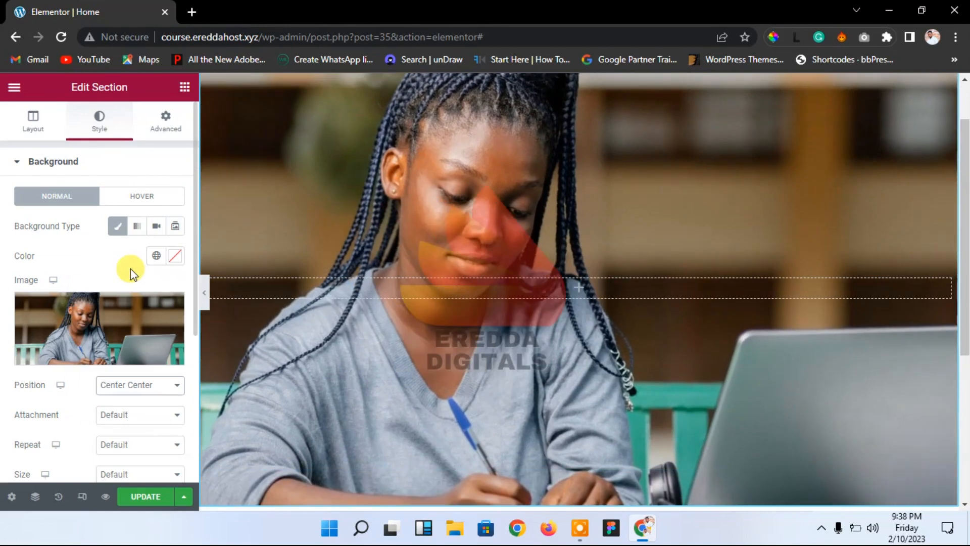
{"action": "scroll", "coordinate": [955, 108], "scroll_direction": "up", "scroll_amount": 1}
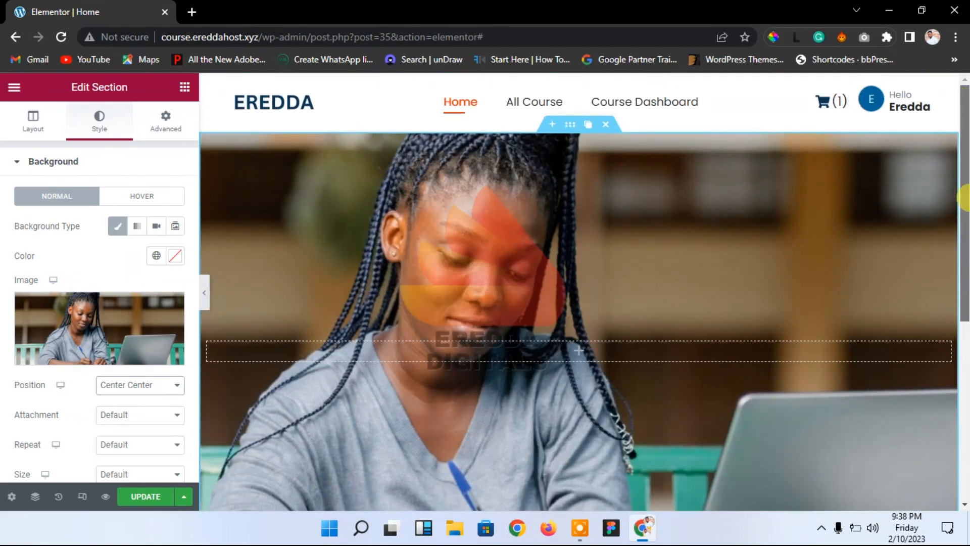
{"action": "scroll", "coordinate": [963, 197], "scroll_direction": "down", "scroll_amount": 1}
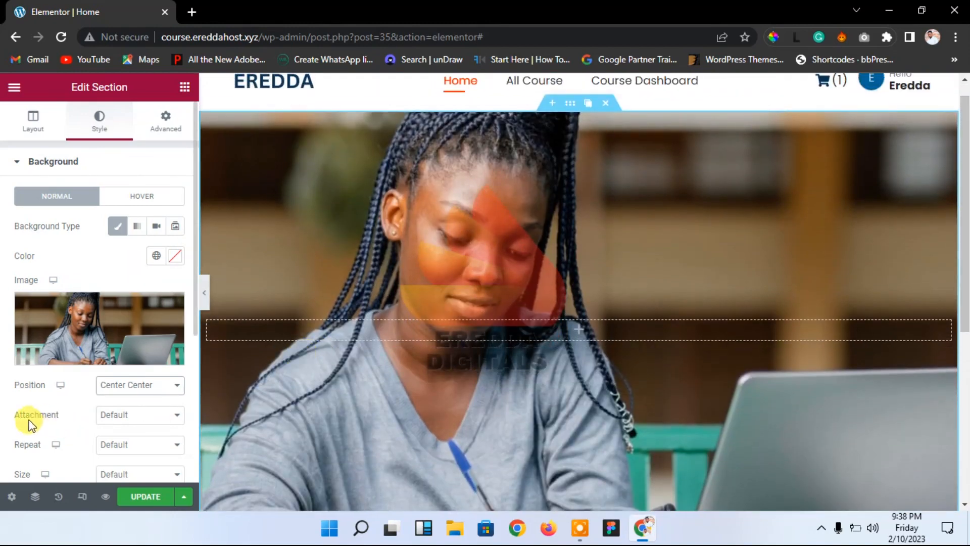
{"action": "left_click", "coordinate": [126, 481]}
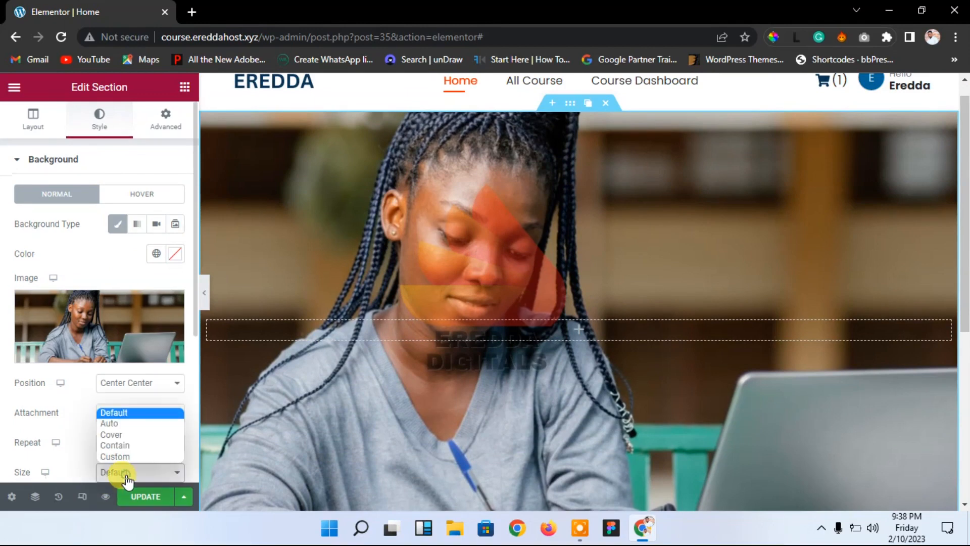
{"action": "left_click", "coordinate": [120, 436]}
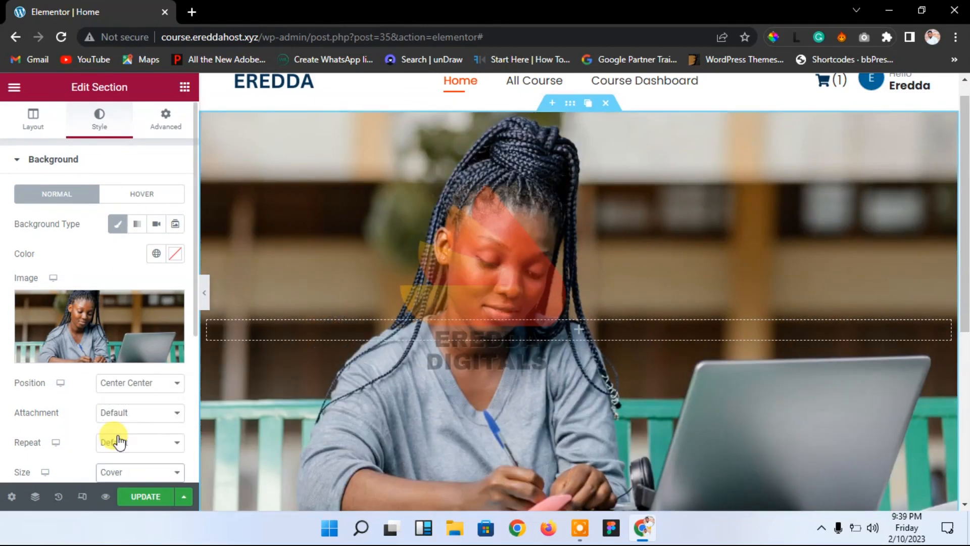
{"action": "left_click", "coordinate": [148, 497]}
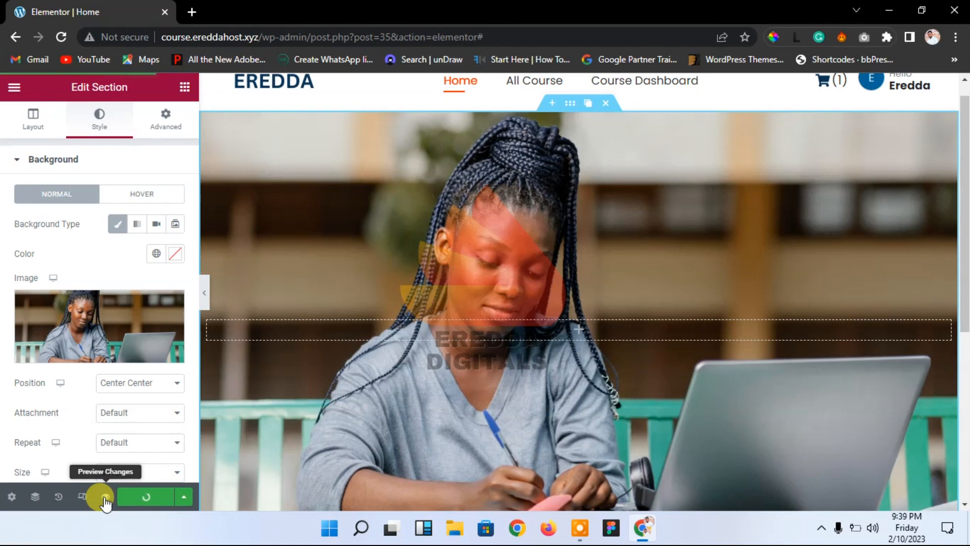
{"action": "left_click", "coordinate": [105, 501]}
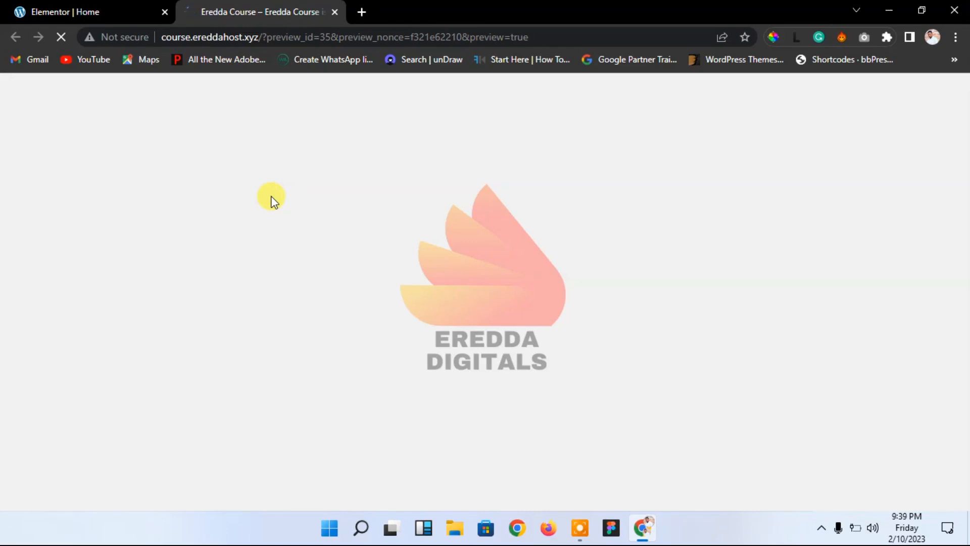
{"action": "left_click", "coordinate": [71, 11]}
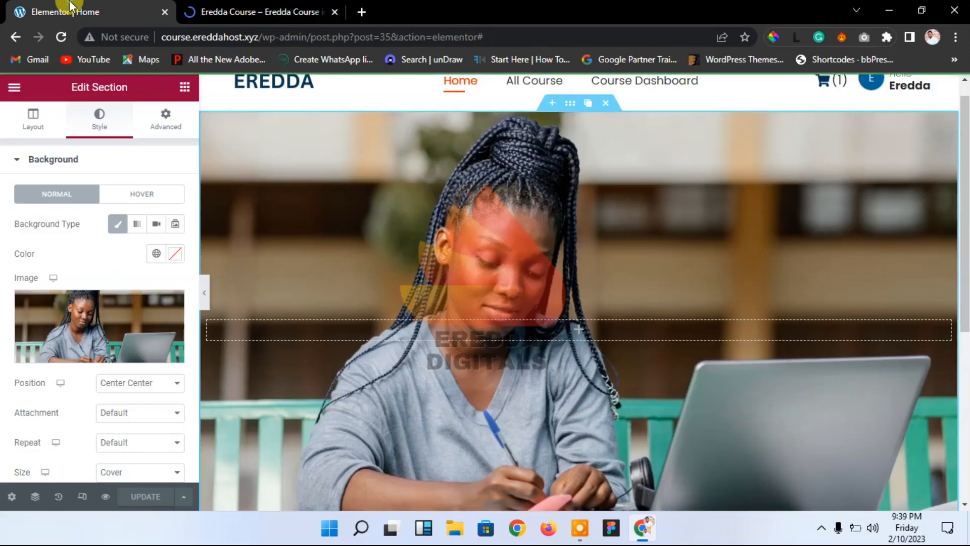
Step: Set the background repeat to No-repeat and save the page
{"action": "scroll", "coordinate": [944, 223], "scroll_direction": "down", "scroll_amount": 8}
{"action": "scroll", "coordinate": [944, 223], "scroll_direction": "up", "scroll_amount": 9}
{"action": "scroll", "coordinate": [932, 200], "scroll_direction": "down", "scroll_amount": 2}
{"action": "scroll", "coordinate": [931, 200], "scroll_direction": "up", "scroll_amount": 2}
{"action": "scroll", "coordinate": [920, 180], "scroll_direction": "down", "scroll_amount": 2}
{"action": "scroll", "coordinate": [920, 180], "scroll_direction": "up", "scroll_amount": 2}
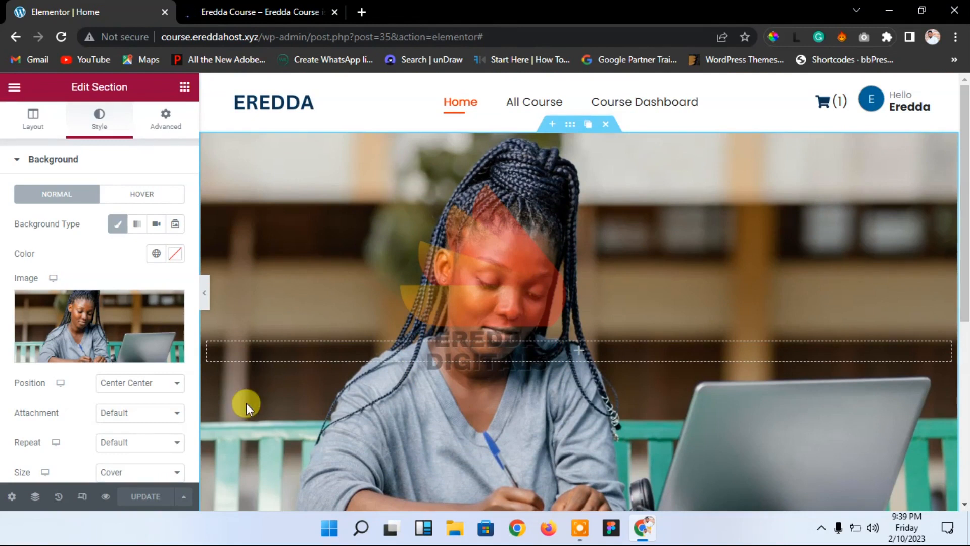
{"action": "left_click", "coordinate": [129, 443]}
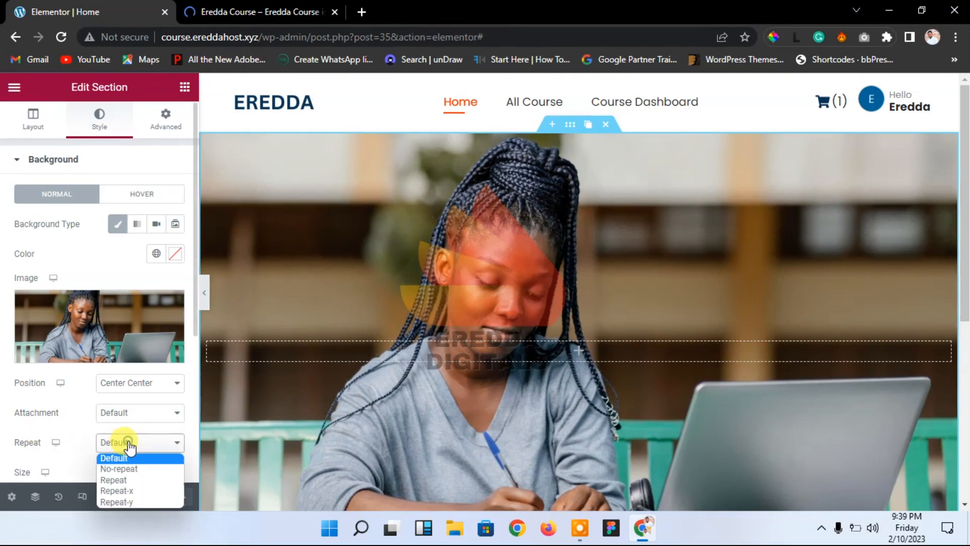
{"action": "left_click", "coordinate": [134, 470]}
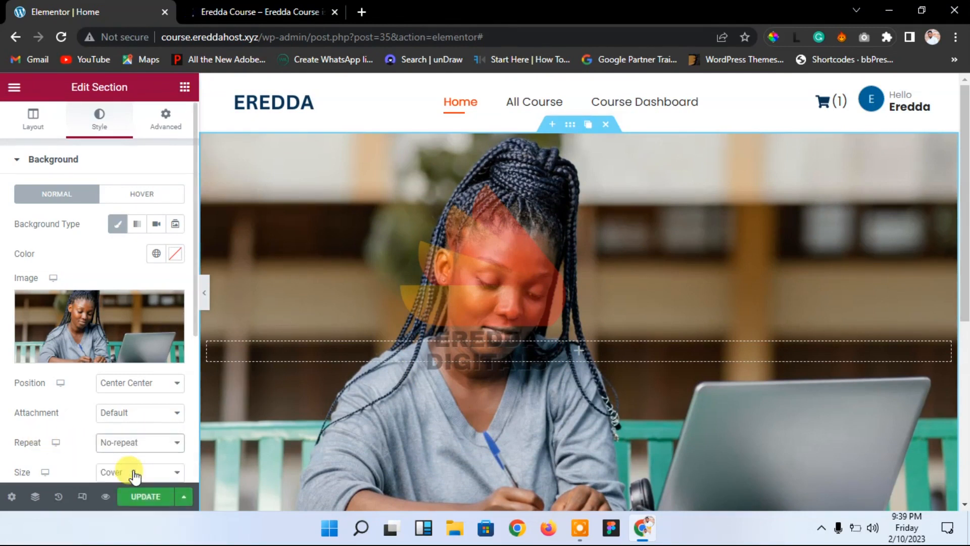
{"action": "left_click", "coordinate": [143, 496]}
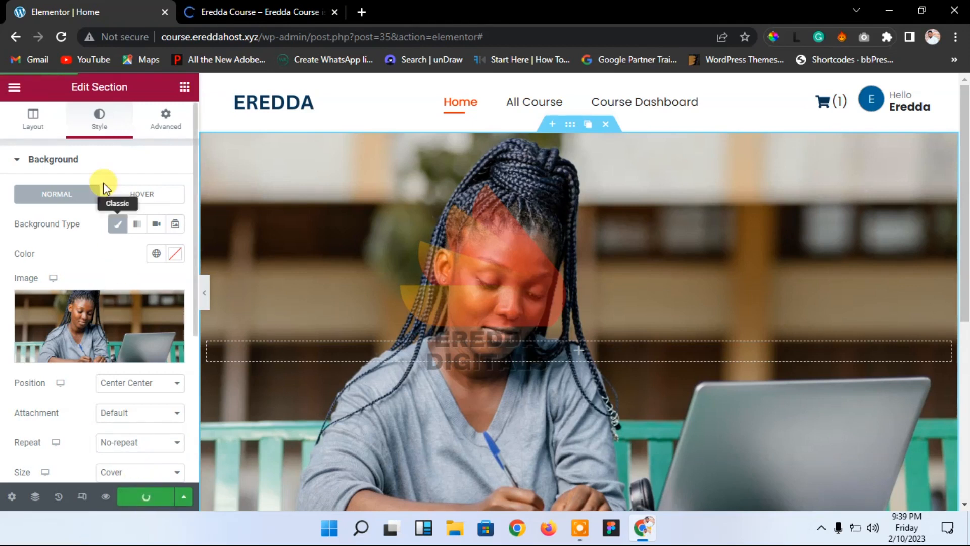
{"action": "left_click", "coordinate": [101, 162]}
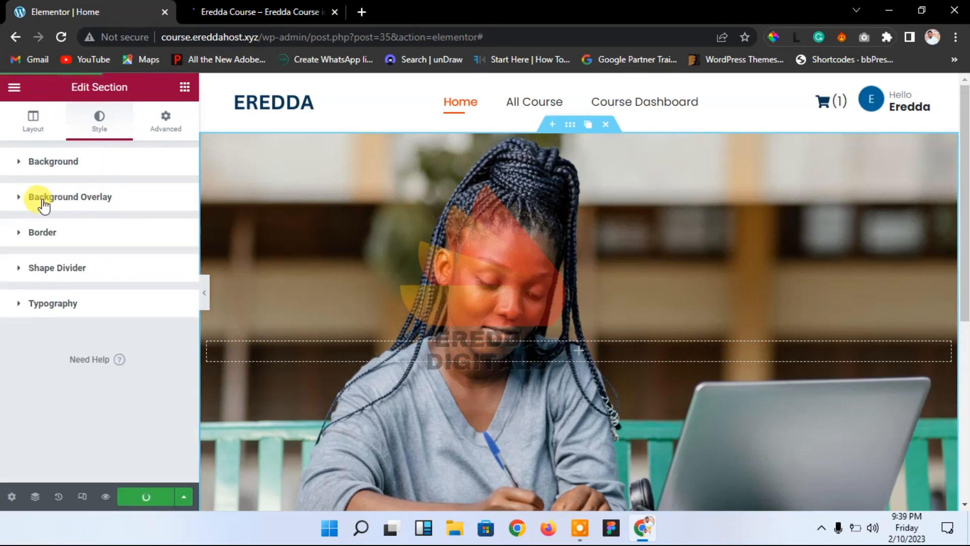
Step: Add a gradient background overlay to the hero, running from the Primary colour to the Accent colour
{"action": "left_click", "coordinate": [104, 198]}
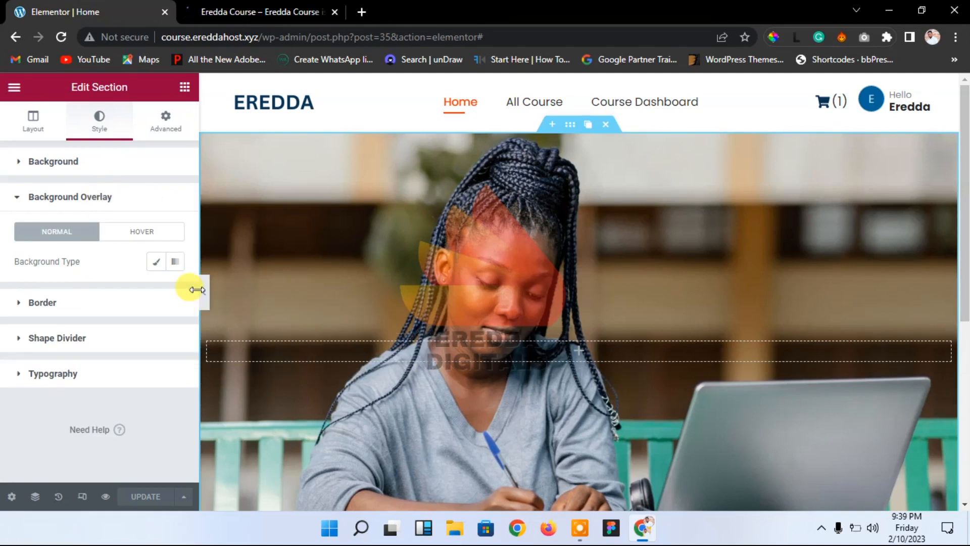
{"action": "left_click", "coordinate": [156, 262]}
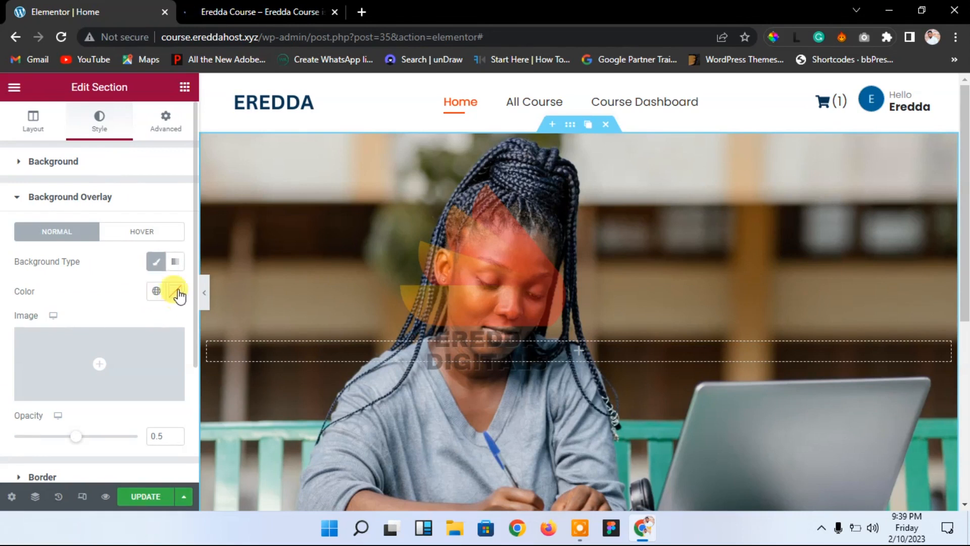
{"action": "left_click", "coordinate": [175, 262]}
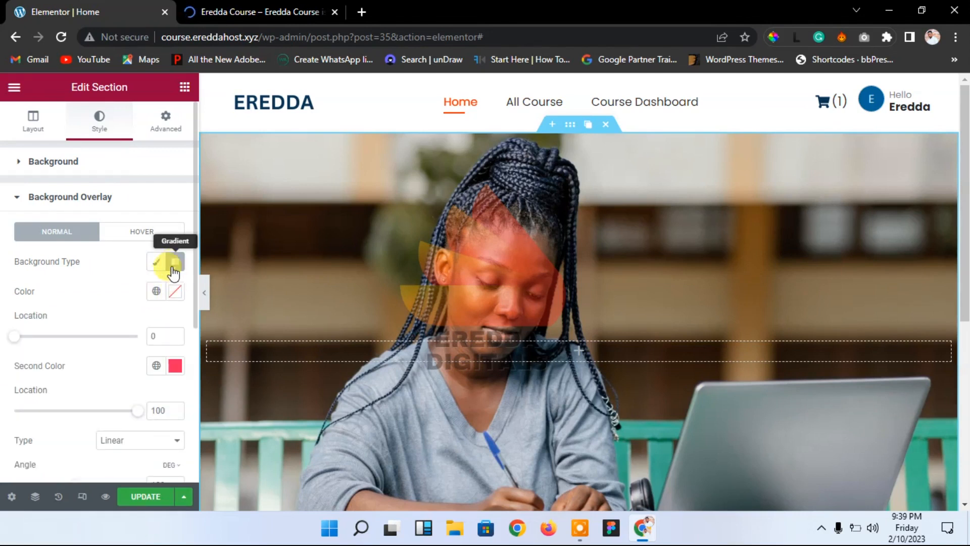
{"action": "left_click", "coordinate": [157, 292]}
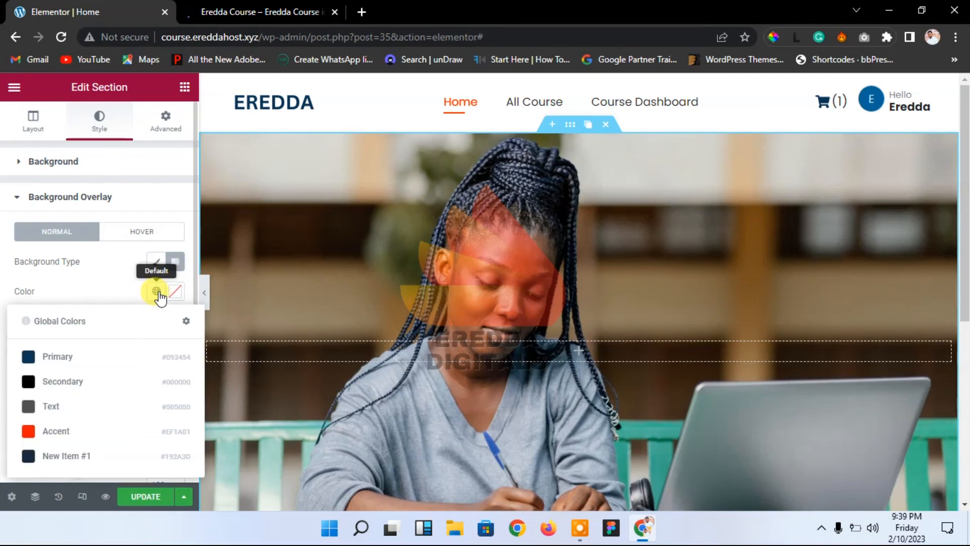
{"action": "left_click", "coordinate": [94, 359]}
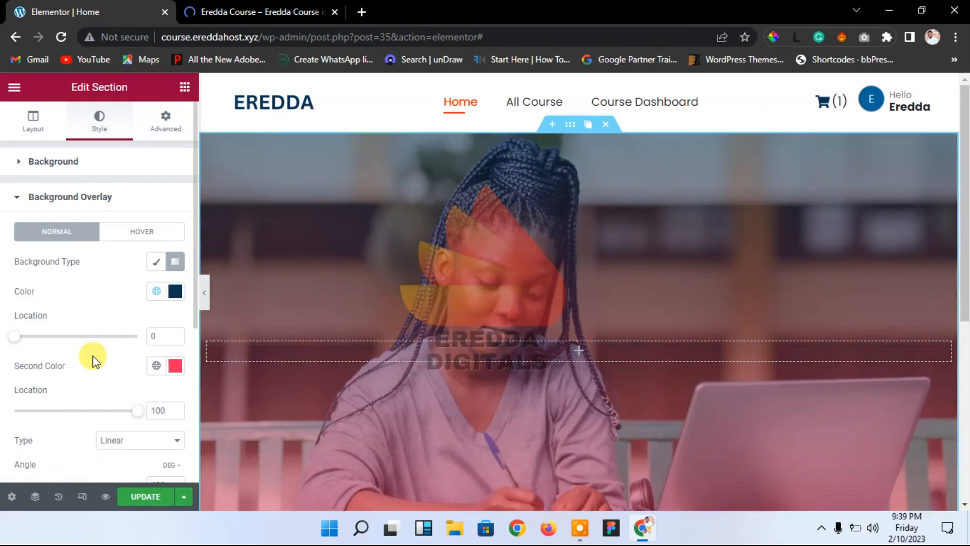
{"action": "left_click", "coordinate": [155, 366]}
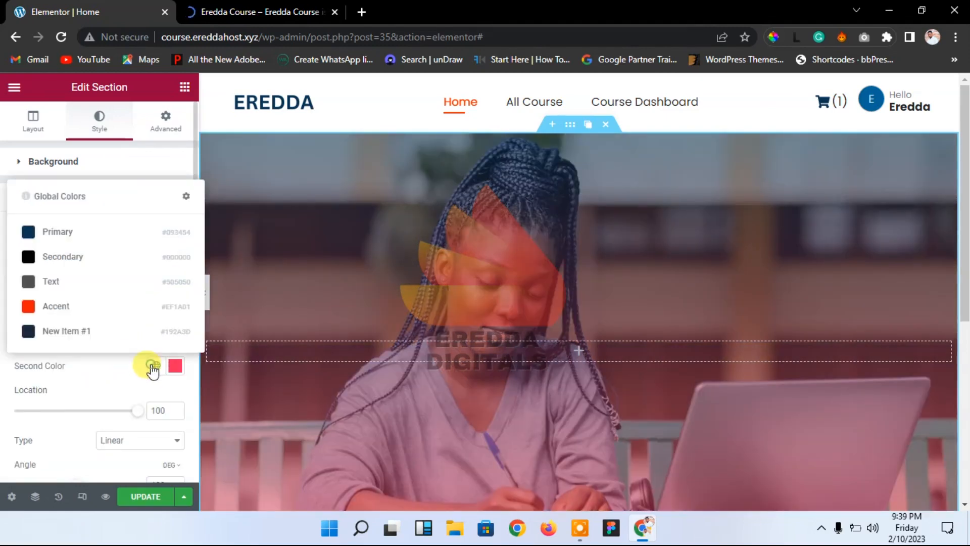
{"action": "left_click", "coordinate": [83, 307]}
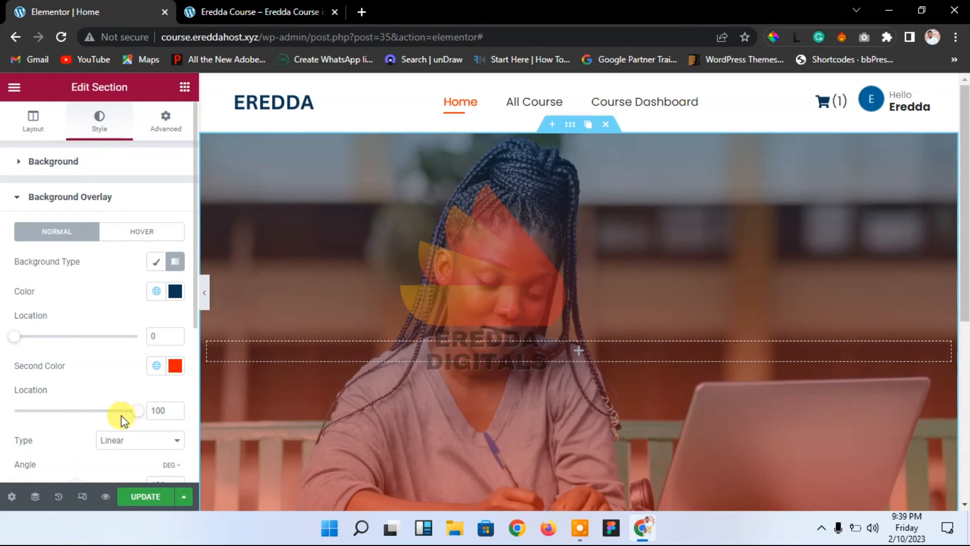
Step: Set the overlay gradient angle to 90 and its opacity to 0.75
{"action": "left_click_drag", "start_coordinate": [194, 323], "coordinate": [191, 372]}
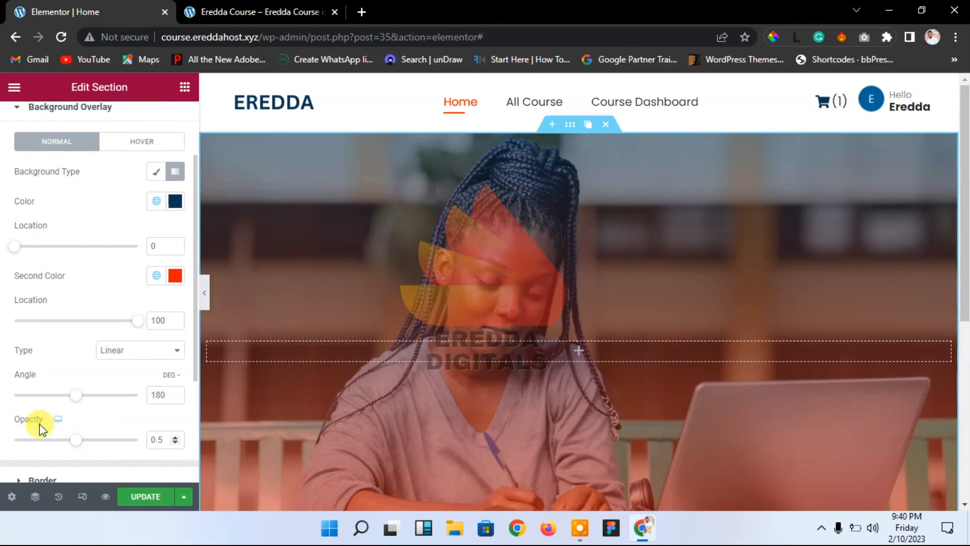
{"action": "left_click_drag", "start_coordinate": [75, 444], "coordinate": [103, 449]}
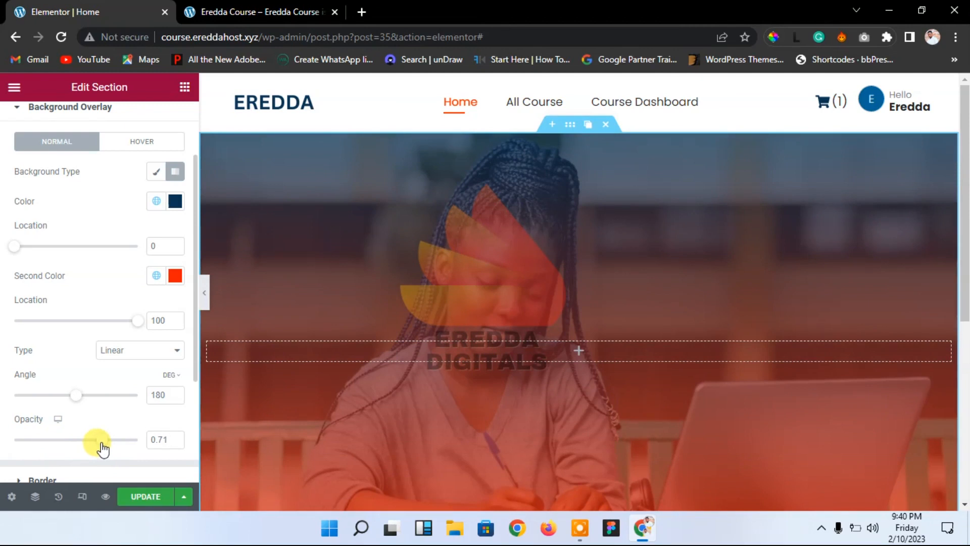
{"action": "double_click", "coordinate": [152, 395]}
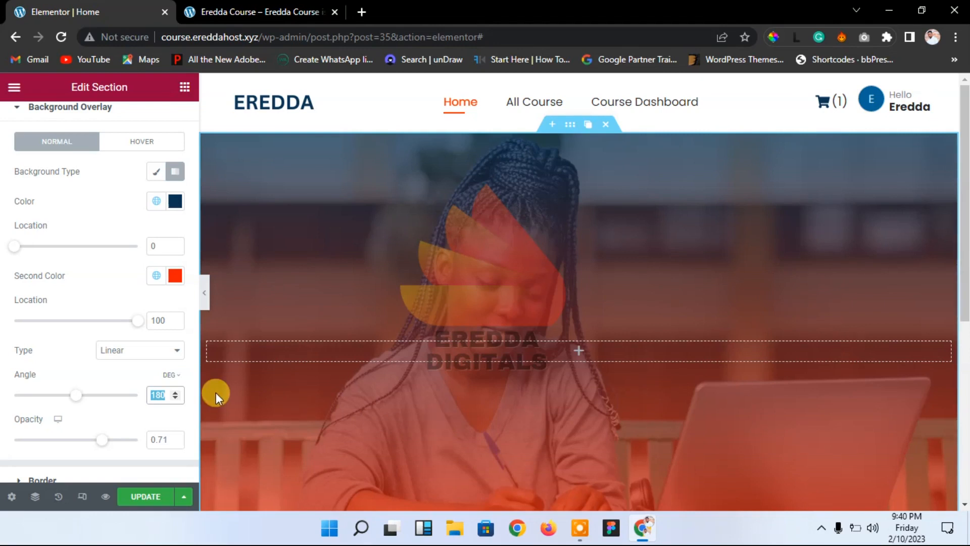
{"action": "type", "text": "90"}
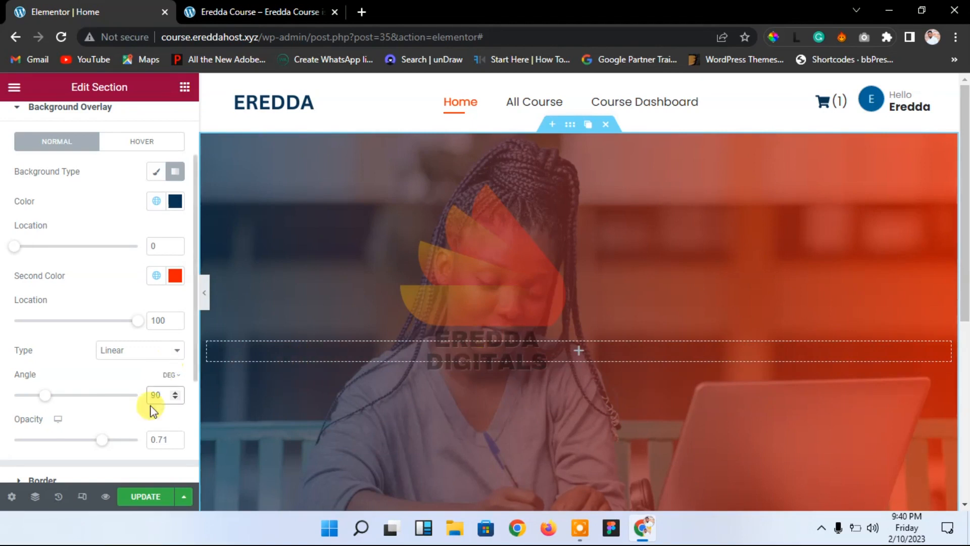
{"action": "left_click", "coordinate": [175, 437]}
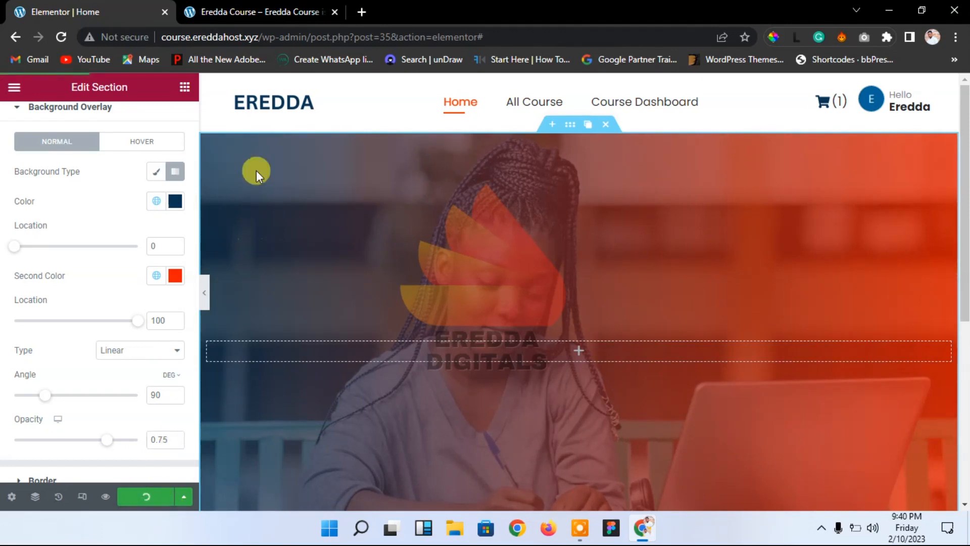
{"action": "left_click", "coordinate": [251, 6]}
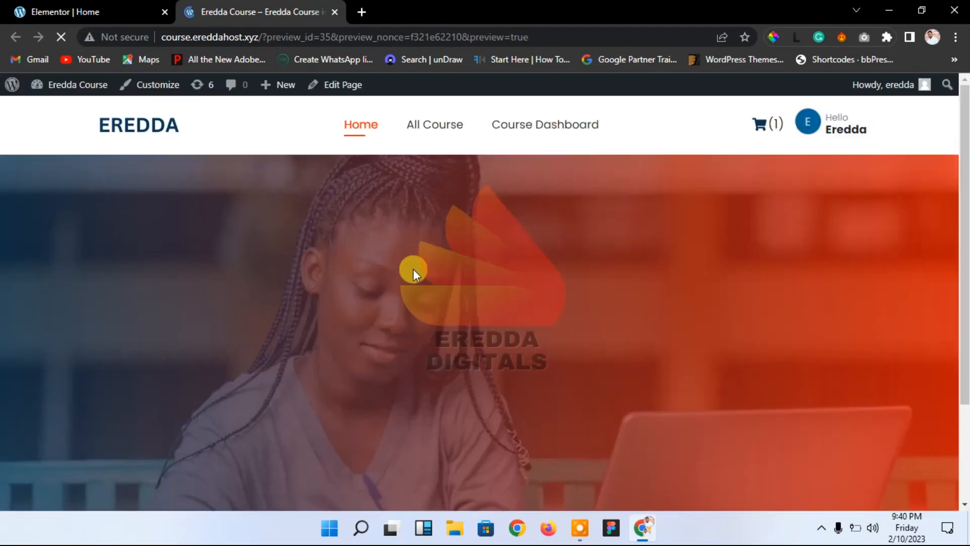
Step: Scroll the page preview to check the gradient over the hero photo, then return to the editor
{"action": "left_click_drag", "start_coordinate": [965, 150], "coordinate": [953, 175]}
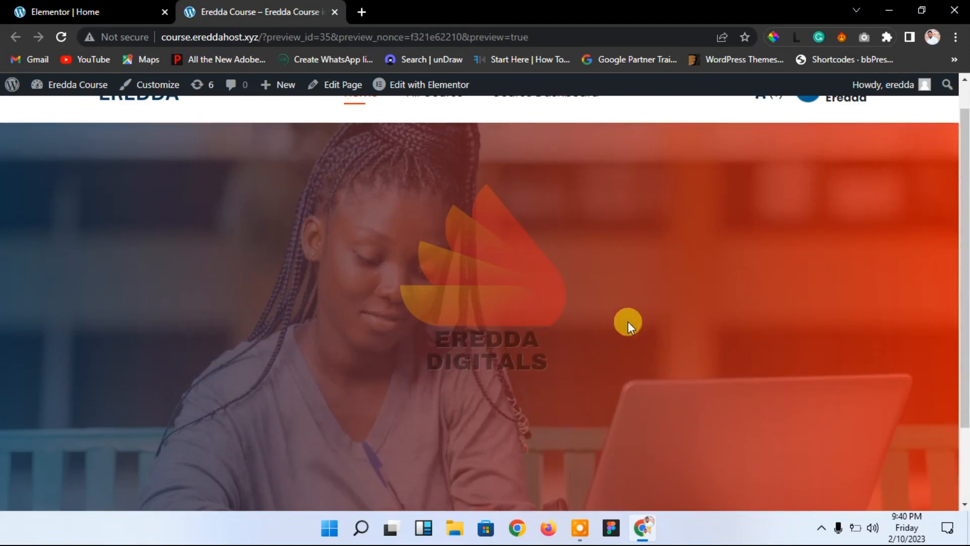
{"action": "left_click", "coordinate": [116, 11]}
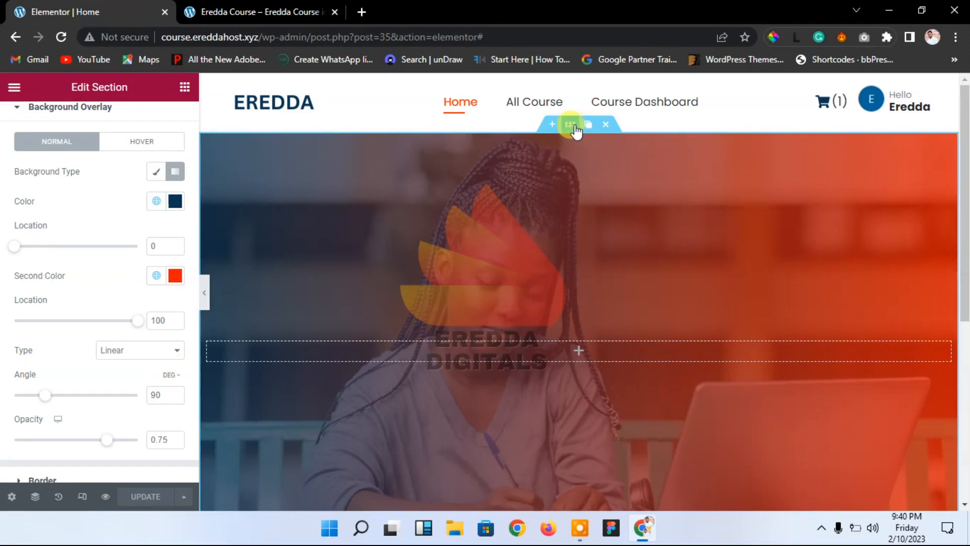
Step: Try Center Right and Center Left for the hero background image position, then reset it to Default
{"action": "left_click", "coordinate": [162, 118]}
{"action": "left_click", "coordinate": [62, 169]}
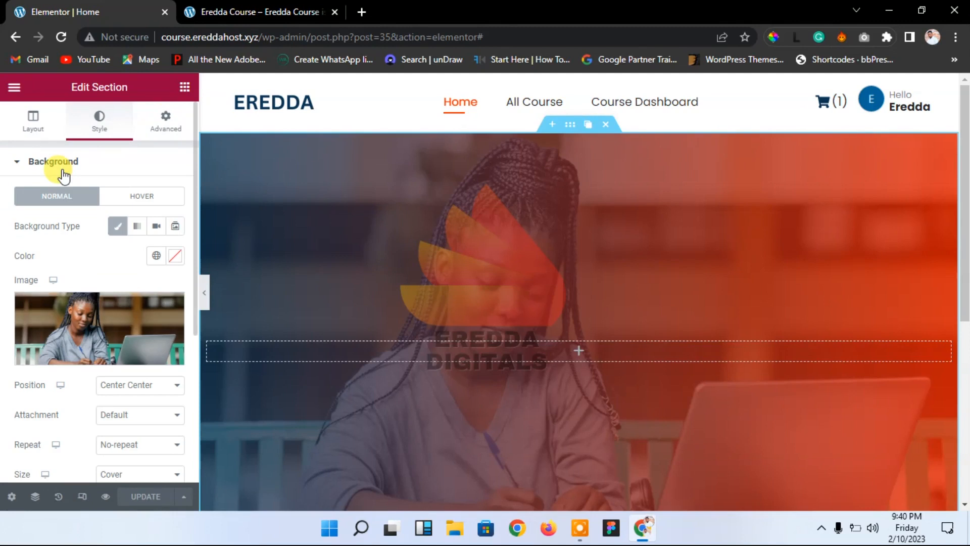
{"action": "left_click", "coordinate": [126, 391]}
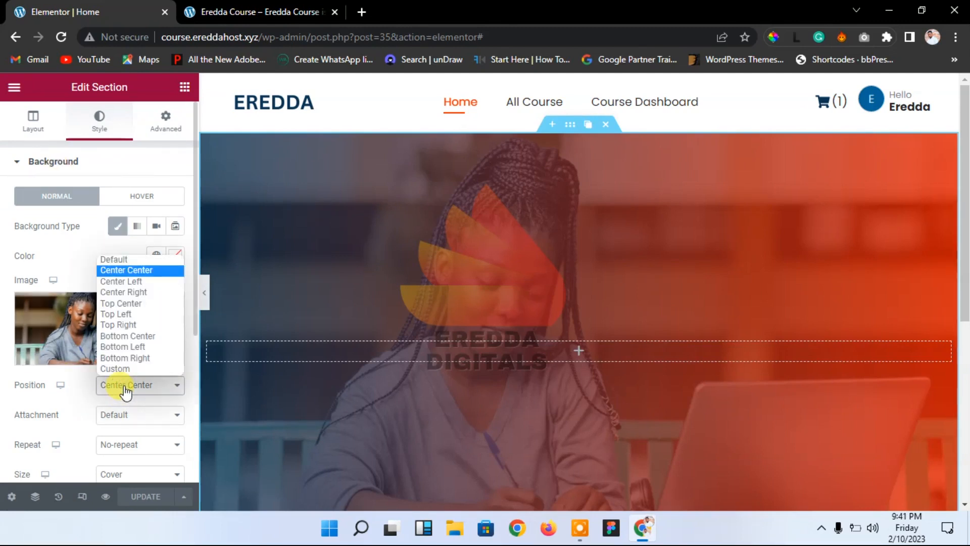
{"action": "left_click", "coordinate": [140, 291]}
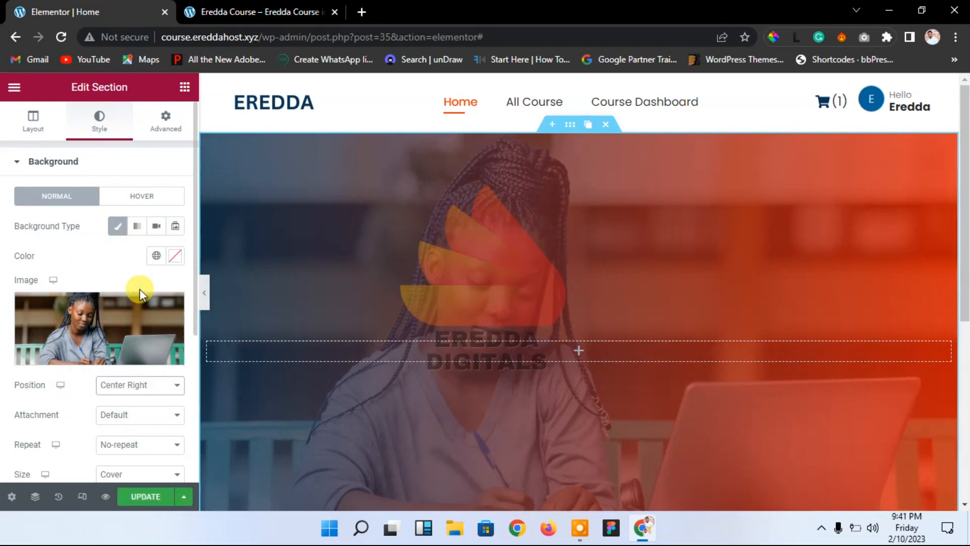
{"action": "left_click", "coordinate": [135, 385]}
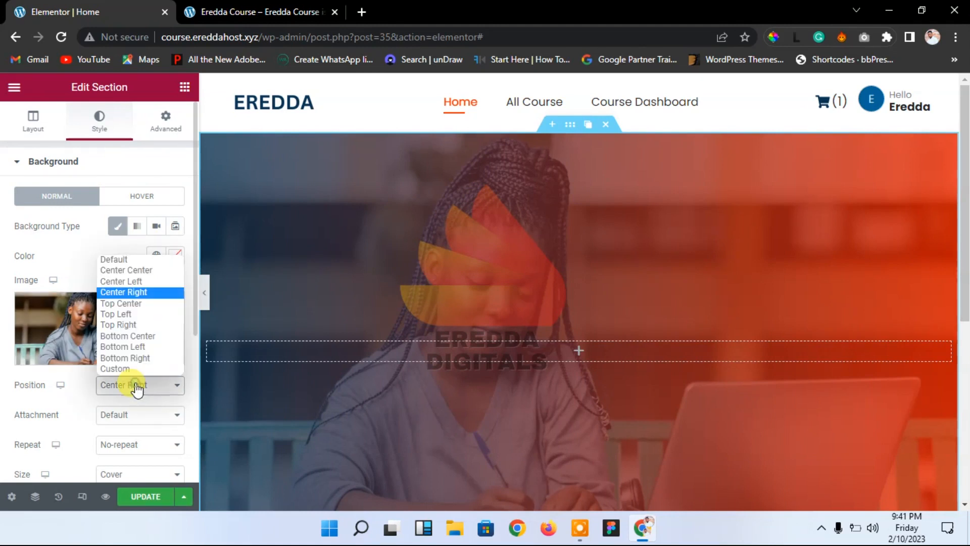
{"action": "left_click", "coordinate": [135, 282]}
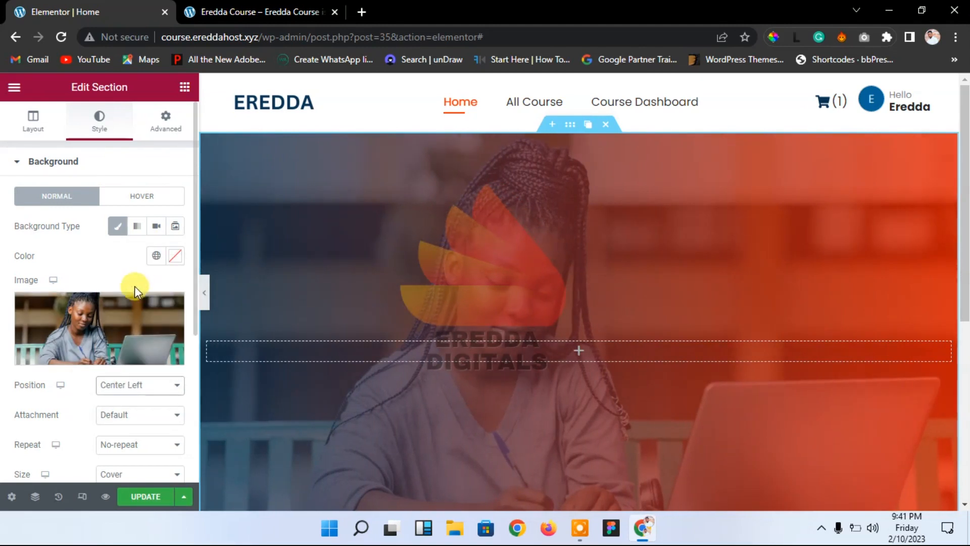
{"action": "left_click", "coordinate": [143, 386]}
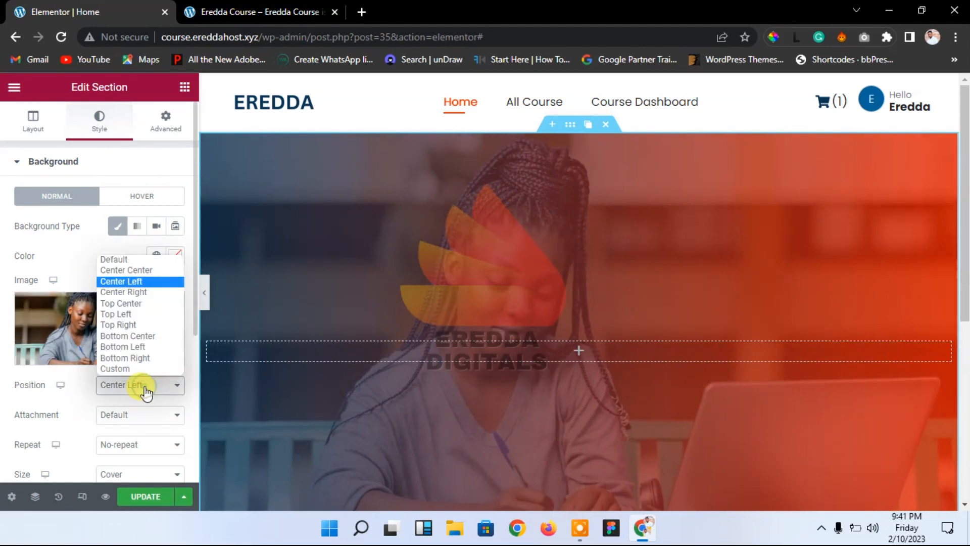
{"action": "left_click", "coordinate": [123, 259]}
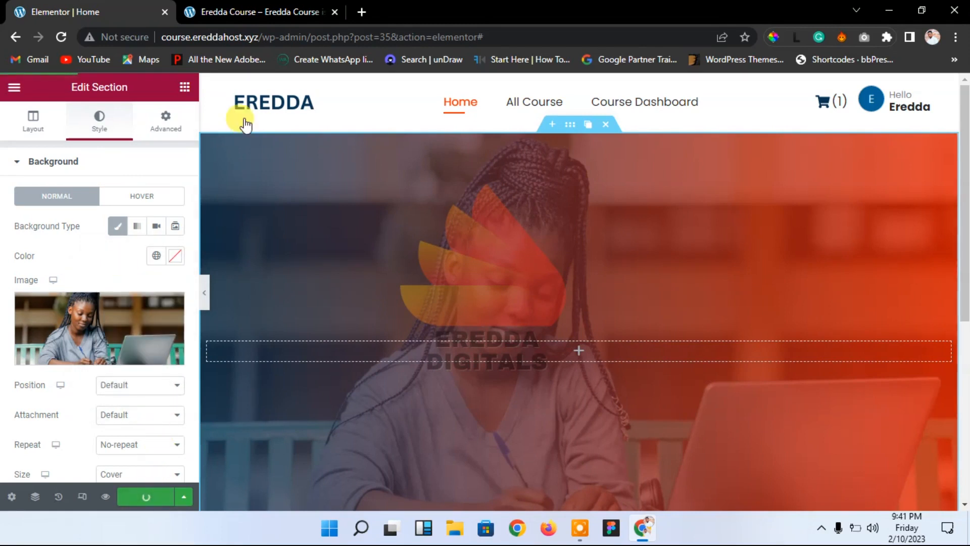
Step: Hide the editor panel to check the full-width preview, then bring the panel back
{"action": "left_click", "coordinate": [205, 290]}
{"action": "left_click_drag", "start_coordinate": [966, 162], "coordinate": [938, 177]}
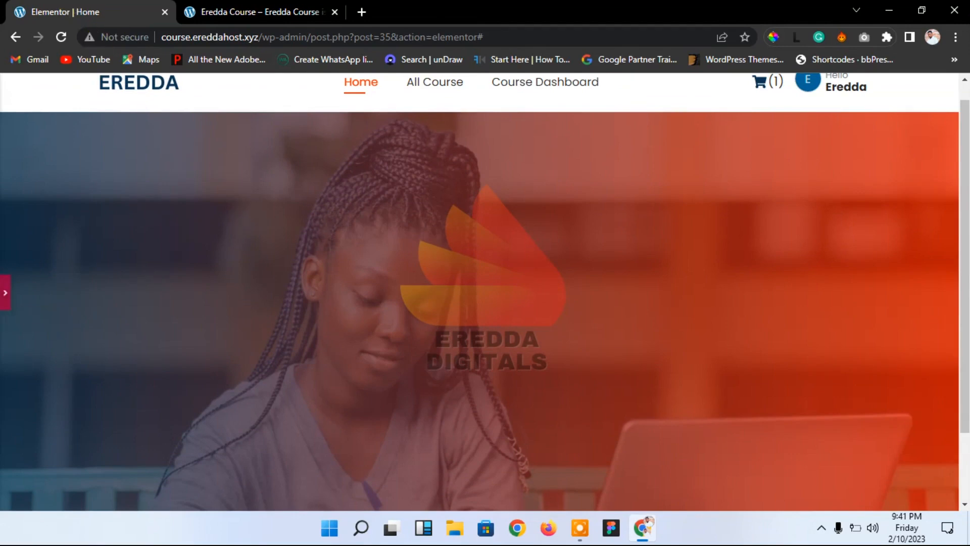
{"action": "left_click", "coordinate": [4, 292]}
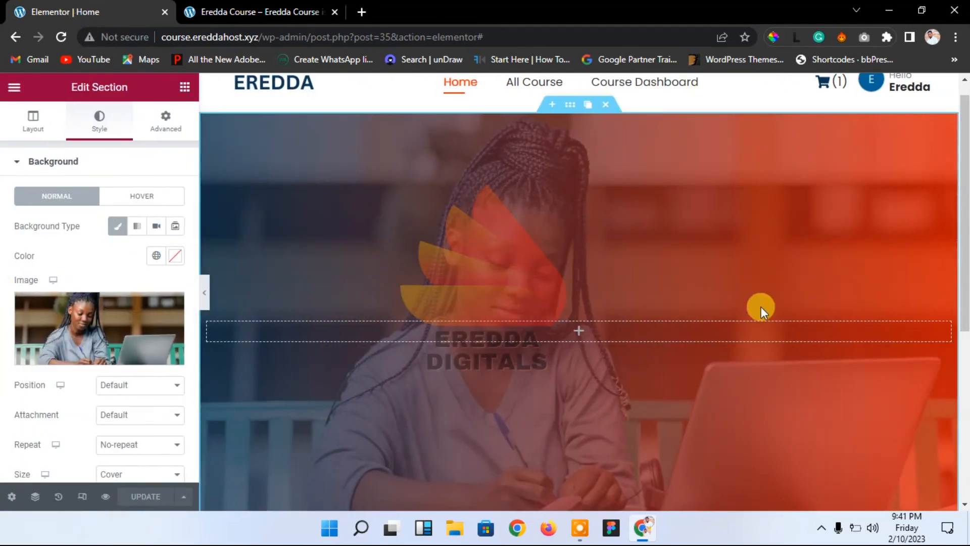
Step: Add a Heading widget to the hero section and centre-align it
{"action": "mouse_move", "coordinate": [963, 292]}
{"action": "left_mouse_down"}
{"action": "mouse_move", "coordinate": [962, 351]}
{"action": "mouse_move", "coordinate": [959, 281]}
{"action": "left_mouse_up"}
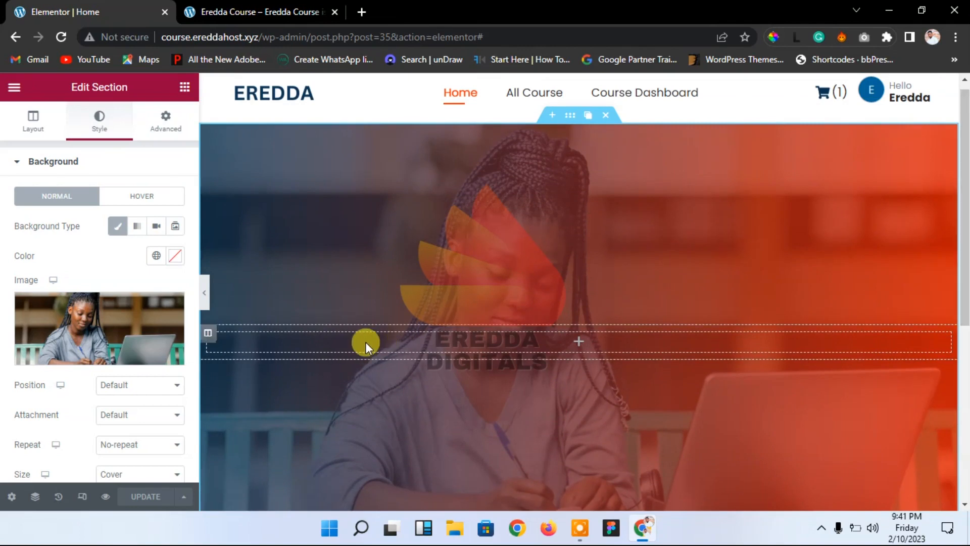
{"action": "left_click", "coordinate": [184, 87]}
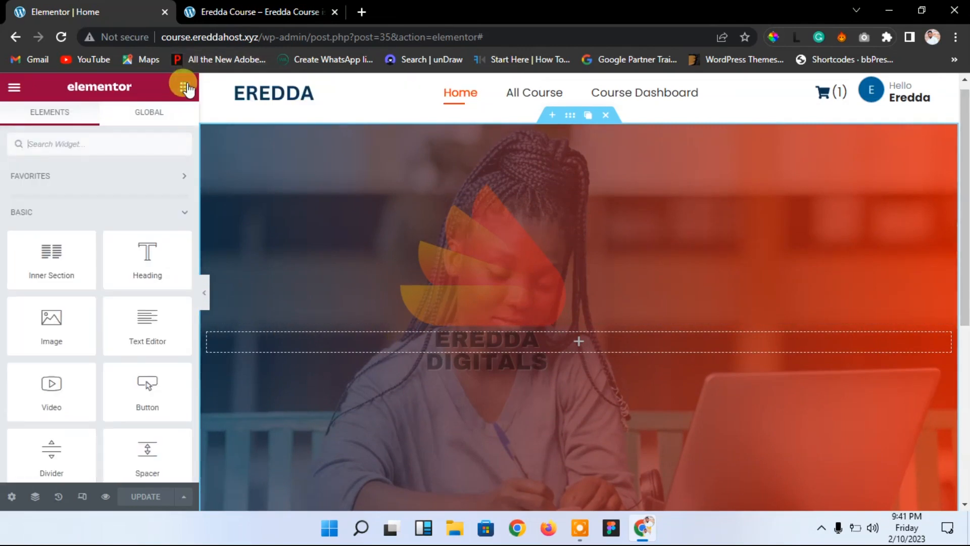
{"action": "left_click_drag", "start_coordinate": [124, 284], "coordinate": [568, 344]}
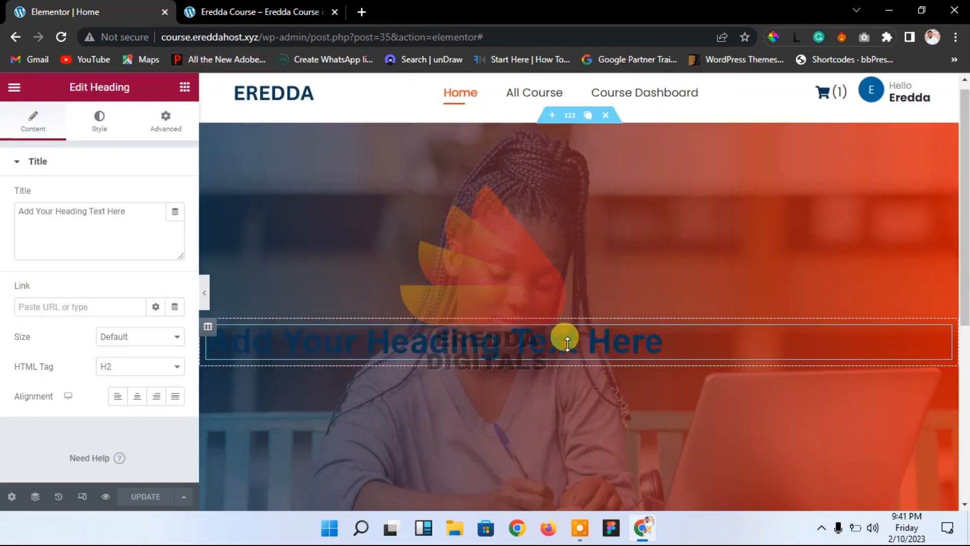
{"action": "left_click", "coordinate": [137, 400]}
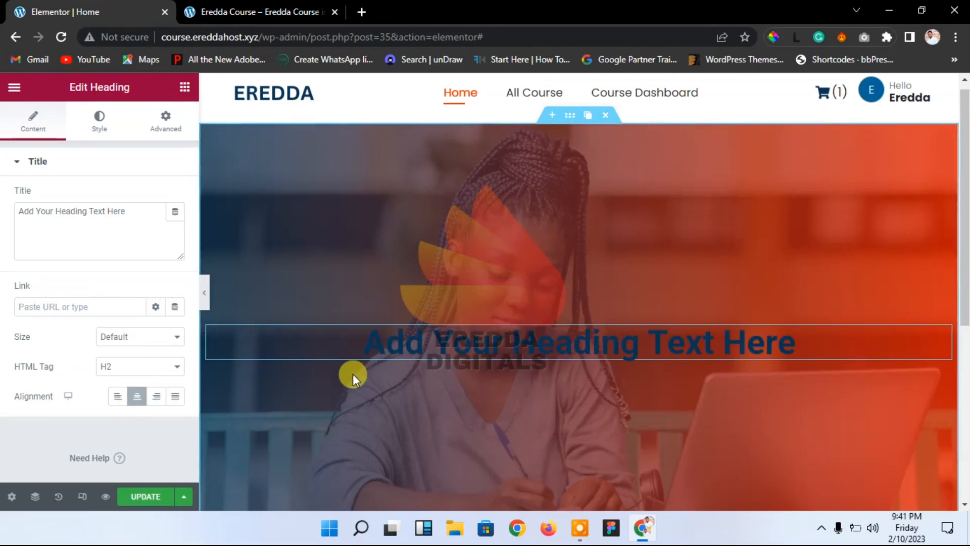
Step: Set the heading's text colour to white, #FFFFFF
{"action": "left_click", "coordinate": [96, 127]}
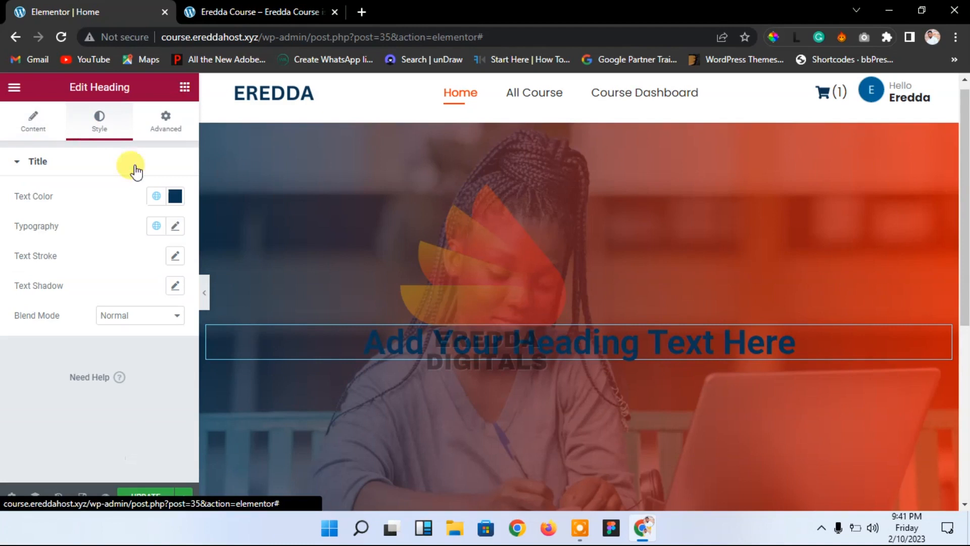
{"action": "left_click", "coordinate": [175, 200]}
{"action": "left_click", "coordinate": [131, 268]}
{"action": "left_click_drag", "start_coordinate": [131, 267], "coordinate": [99, 241]}
{"action": "left_click", "coordinate": [87, 203]}
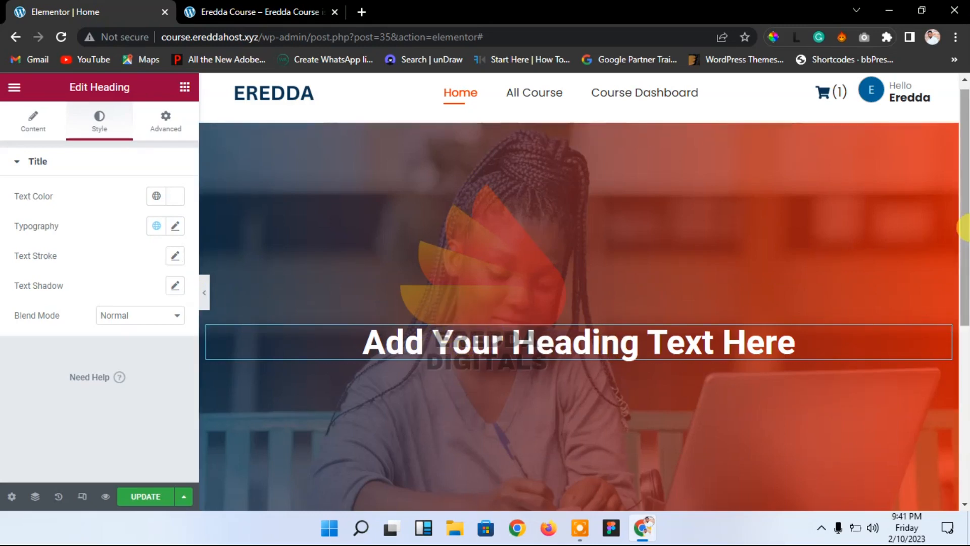
{"action": "scroll", "coordinate": [963, 226], "scroll_direction": "down", "scroll_amount": 3}
{"action": "scroll", "coordinate": [942, 199], "scroll_direction": "up", "scroll_amount": 3}
{"action": "scroll", "coordinate": [943, 171], "scroll_direction": "up", "scroll_amount": 1}
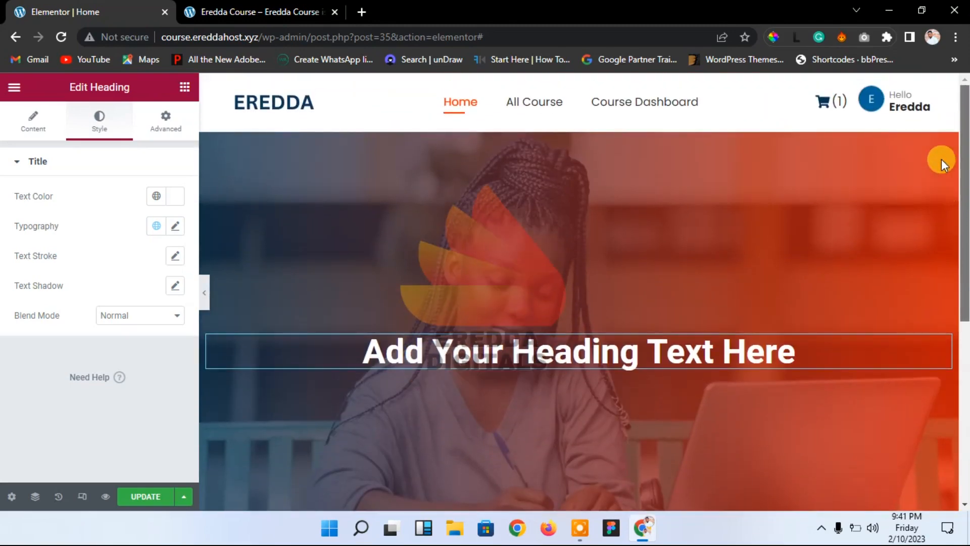
{"action": "scroll", "coordinate": [941, 158], "scroll_direction": "down", "scroll_amount": 3}
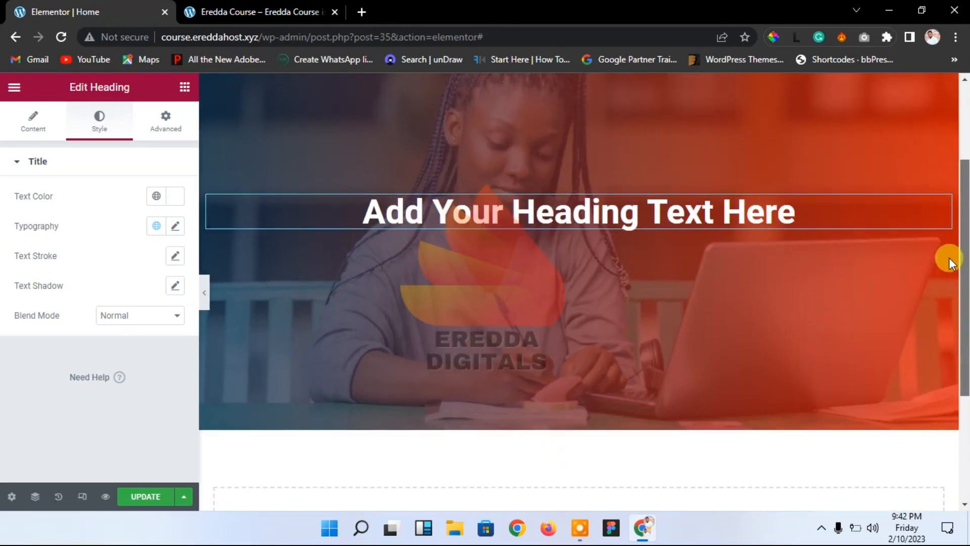
{"action": "scroll", "coordinate": [945, 318], "scroll_direction": "up", "scroll_amount": 3}
{"action": "scroll", "coordinate": [942, 186], "scroll_direction": "up", "scroll_amount": 1}
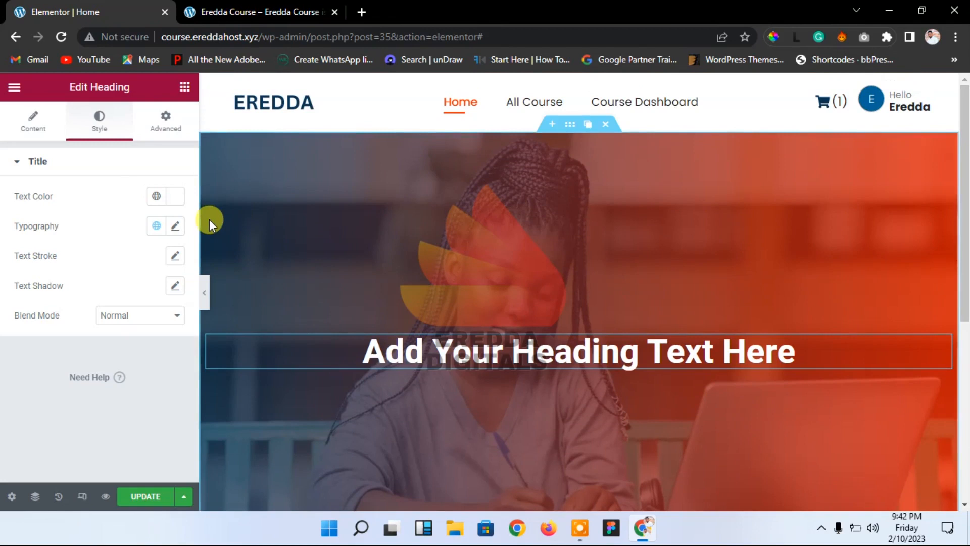
{"action": "left_click", "coordinate": [33, 132]}
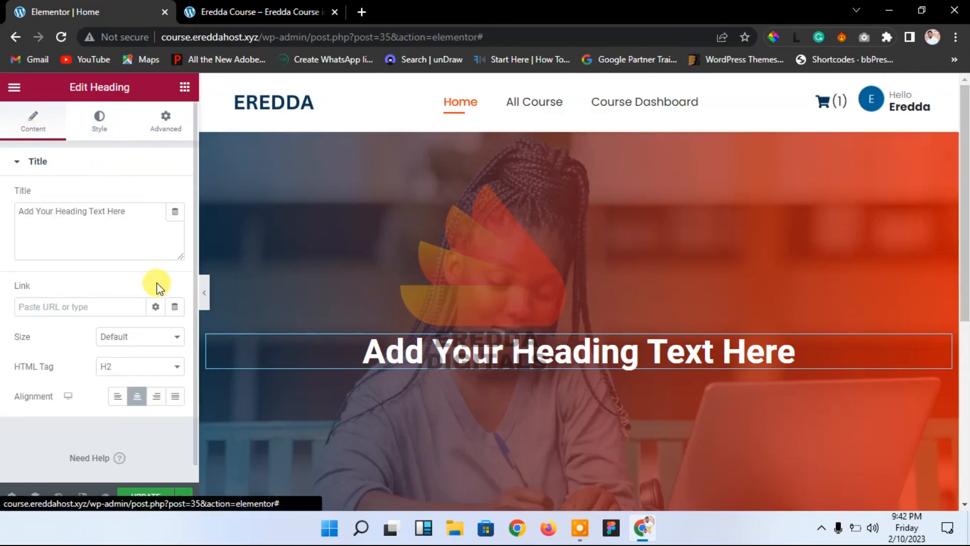
Step: Clear the placeholder heading text and load course.eredda.com in a new tab
{"action": "left_click_drag", "start_coordinate": [134, 222], "coordinate": [2, 216]}
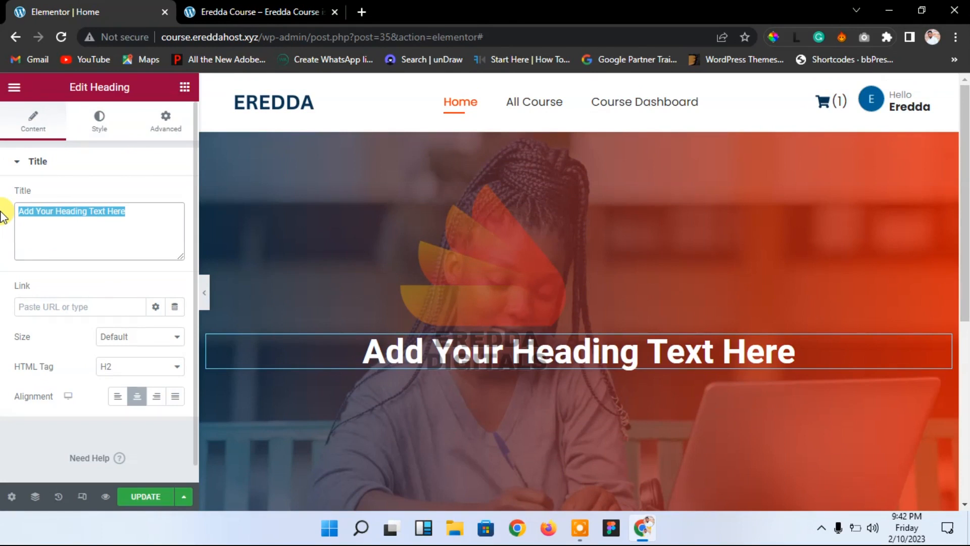
{"action": "type", "text": "Ere"}
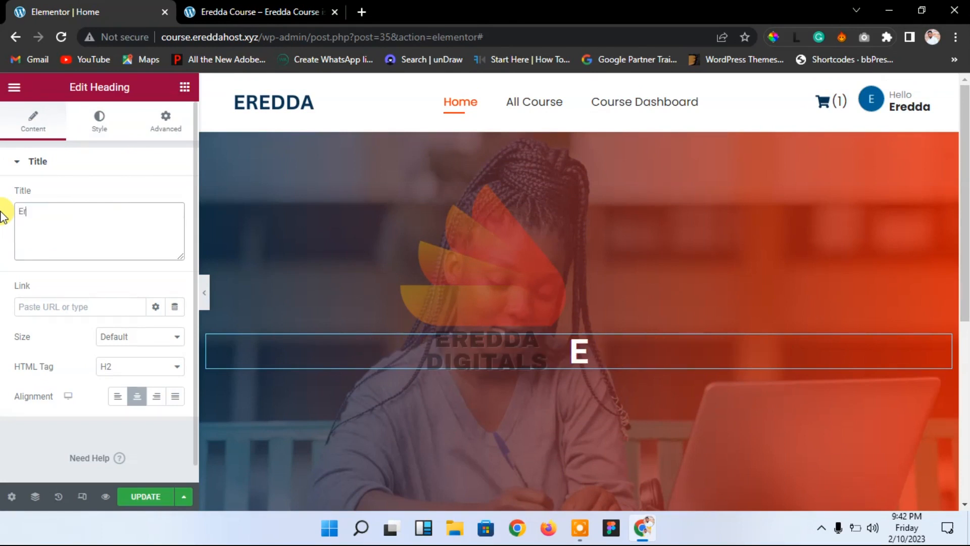
{"action": "left_click", "coordinate": [359, 11]}
{"action": "type", "text": "course.eredda.com"}
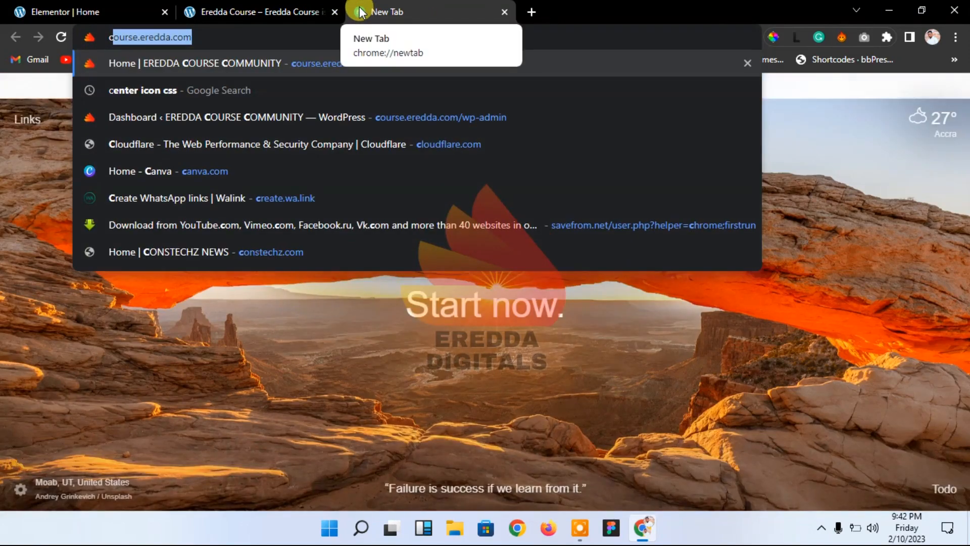
{"action": "key", "text": "Return"}
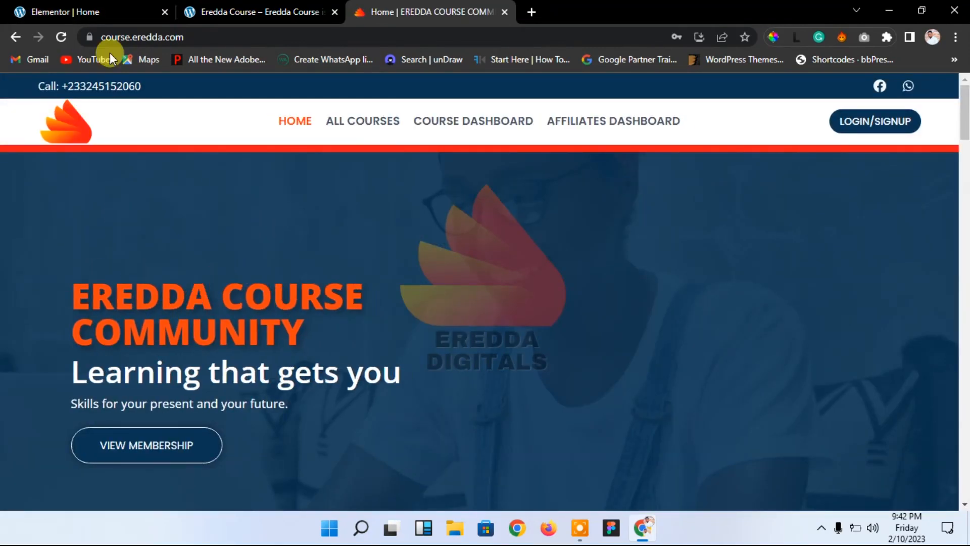
{"action": "left_click", "coordinate": [35, 11]}
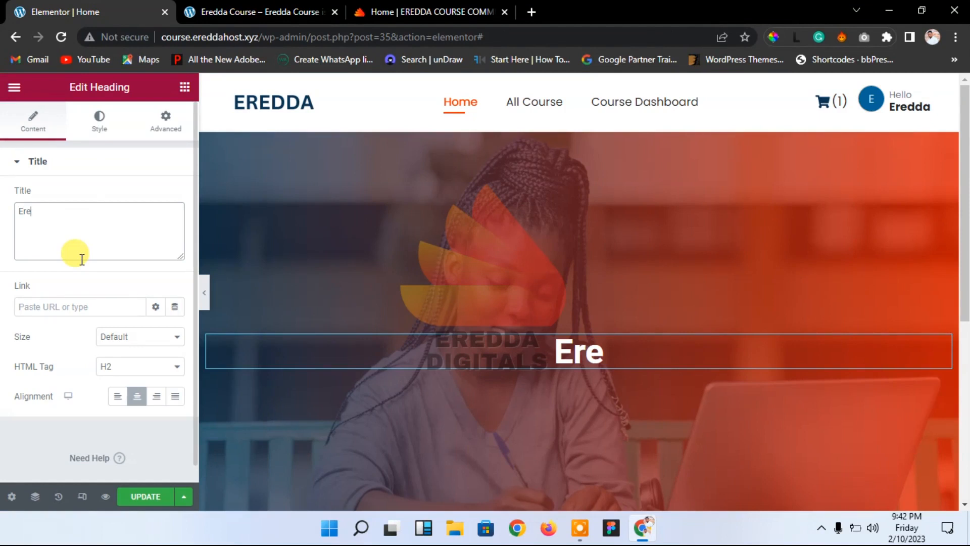
{"action": "type", "text": "dd"}
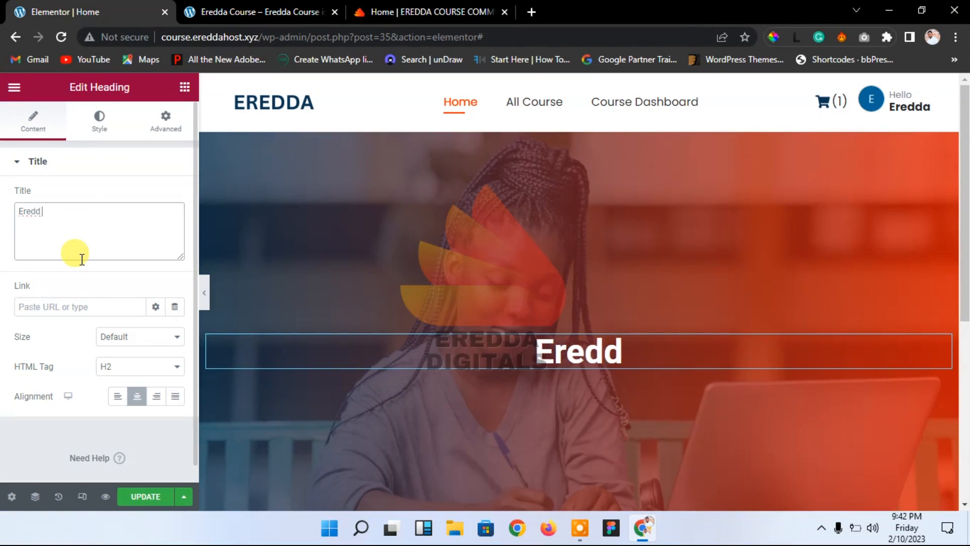
{"action": "type", "text": " Co"}
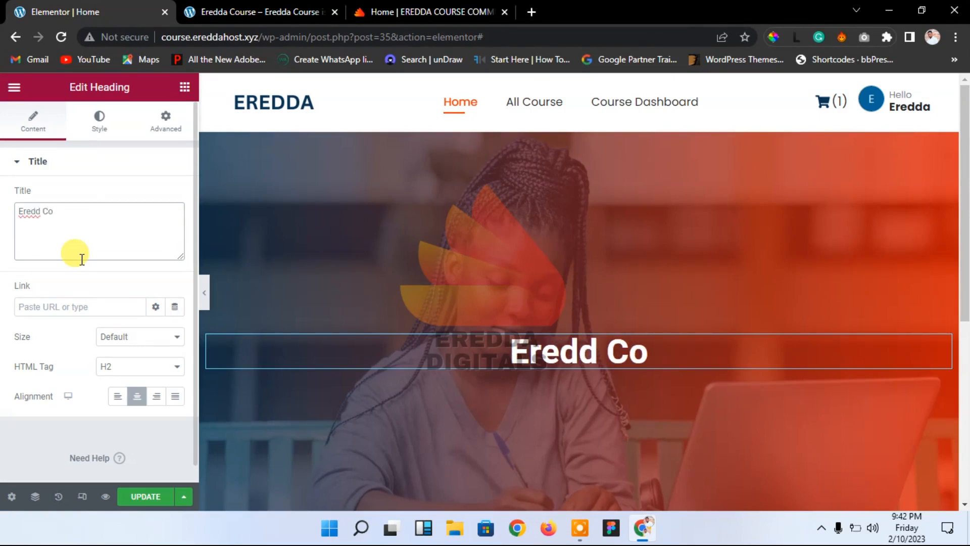
{"action": "key", "text": "BackSpace"}
{"action": "key", "text": "BackSpace"}
{"action": "key", "text": "BackSpace"}
{"action": "key", "text": "BackSpace"}
{"action": "key", "text": "BackSpace"}
{"action": "key", "text": "BackSpace"}
{"action": "key", "text": "BackSpace"}
{"action": "key", "text": "BackSpace"}
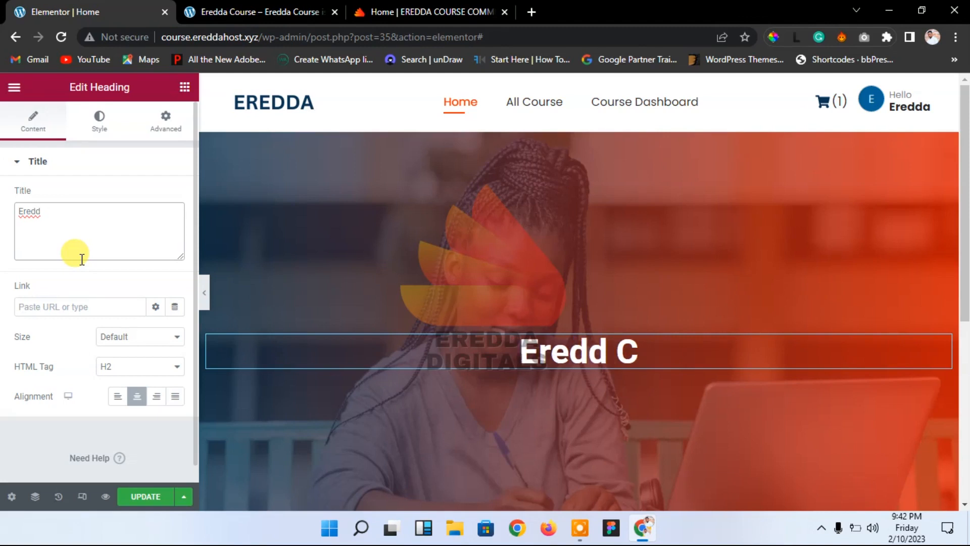
Step: Copy the tagline 'Learning that gets you' from the live site and paste it as the heading
{"action": "left_click", "coordinate": [439, 10]}
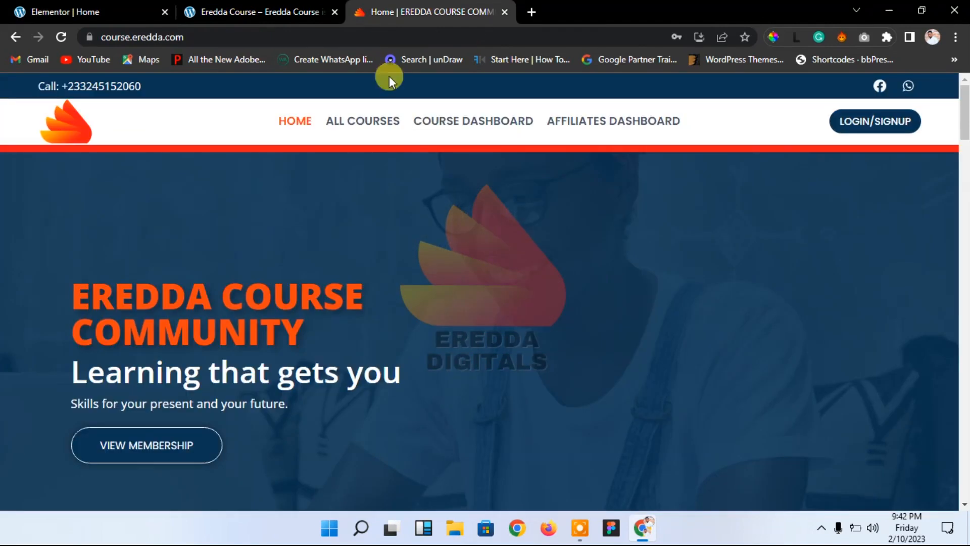
{"action": "left_click_drag", "start_coordinate": [74, 373], "coordinate": [395, 383]}
{"action": "right_click", "coordinate": [392, 381]}
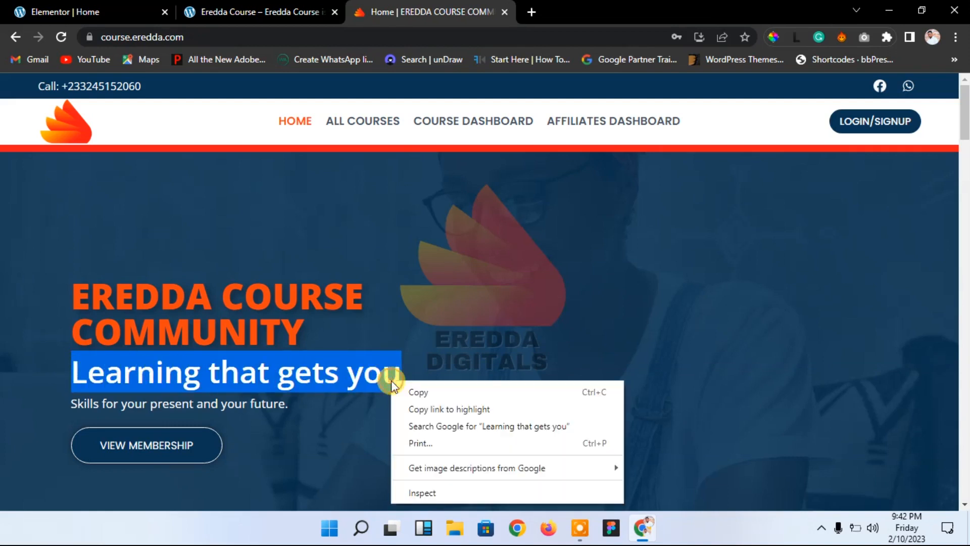
{"action": "left_click", "coordinate": [419, 393]}
{"action": "left_click", "coordinate": [152, 12]}
{"action": "left_click", "coordinate": [79, 219]}
{"action": "key", "text": "ctrl+v"}
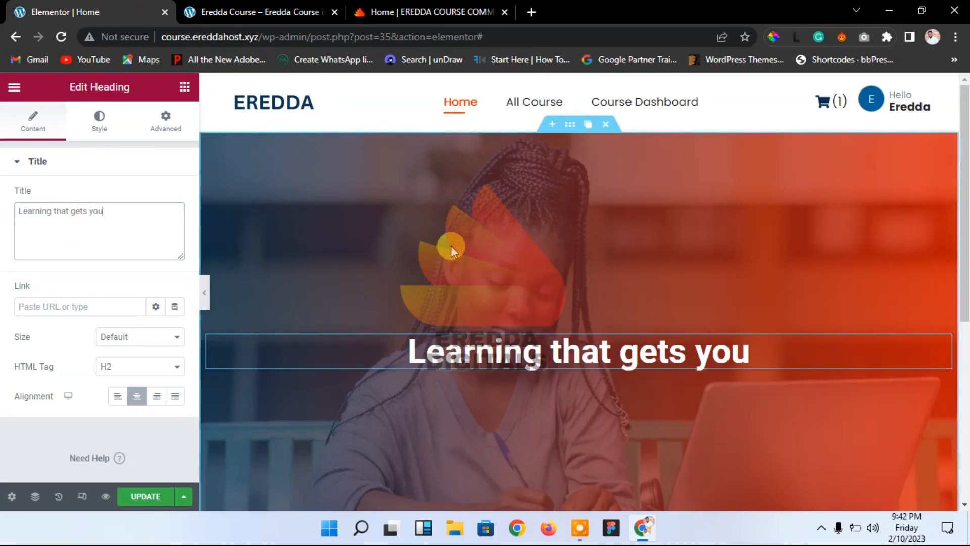
Step: Add a Text Editor paragraph below the heading, deleting an accidentally added inner section
{"action": "left_click", "coordinate": [185, 87]}
{"action": "left_click_drag", "start_coordinate": [44, 260], "coordinate": [515, 359]}
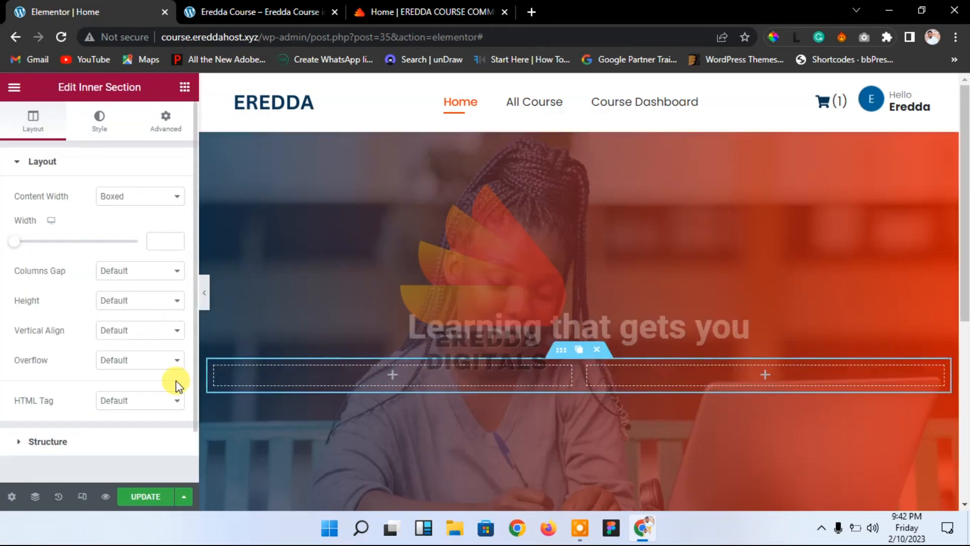
{"action": "left_click", "coordinate": [597, 349]}
{"action": "left_click_drag", "start_coordinate": [145, 319], "coordinate": [593, 357]}
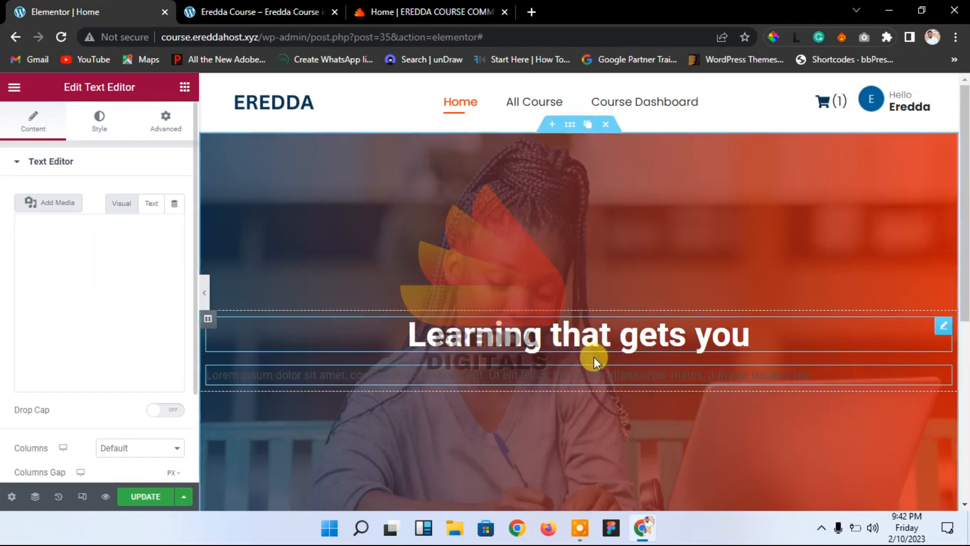
Step: Centre the paragraph, colour its text light grey (#E7E7E7) and set its font size to 17
{"action": "left_click", "coordinate": [101, 134]}
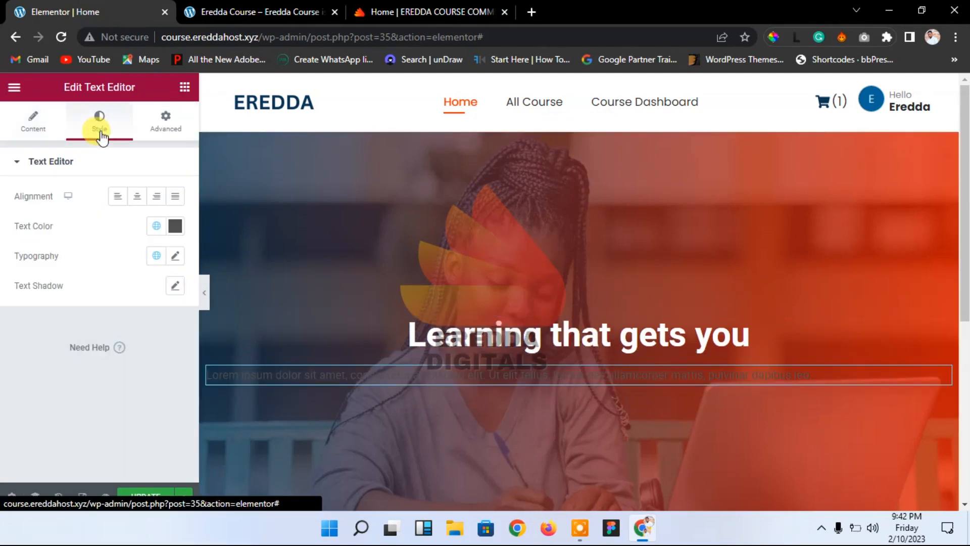
{"action": "left_click", "coordinate": [138, 196]}
{"action": "left_click", "coordinate": [175, 226]}
{"action": "left_click_drag", "start_coordinate": [111, 307], "coordinate": [99, 289]}
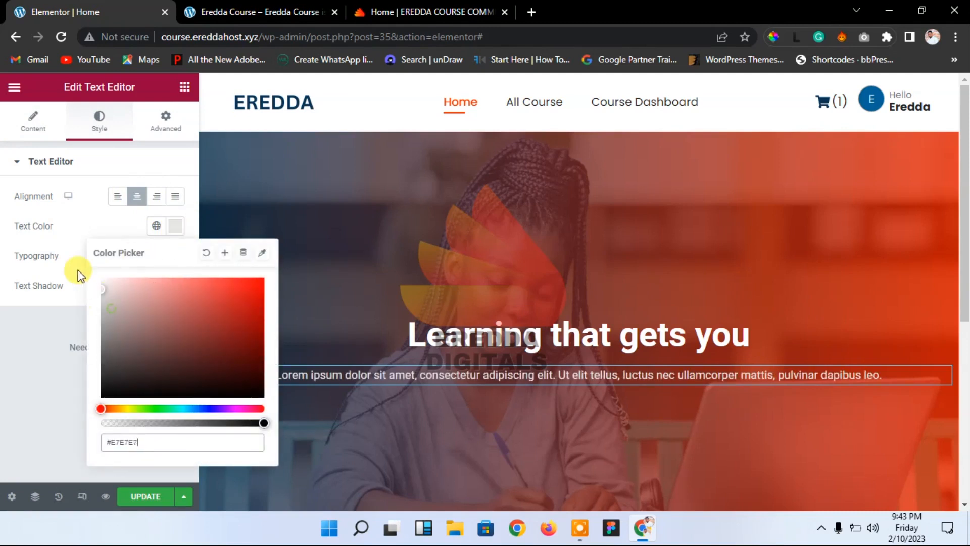
{"action": "left_click", "coordinate": [73, 250]}
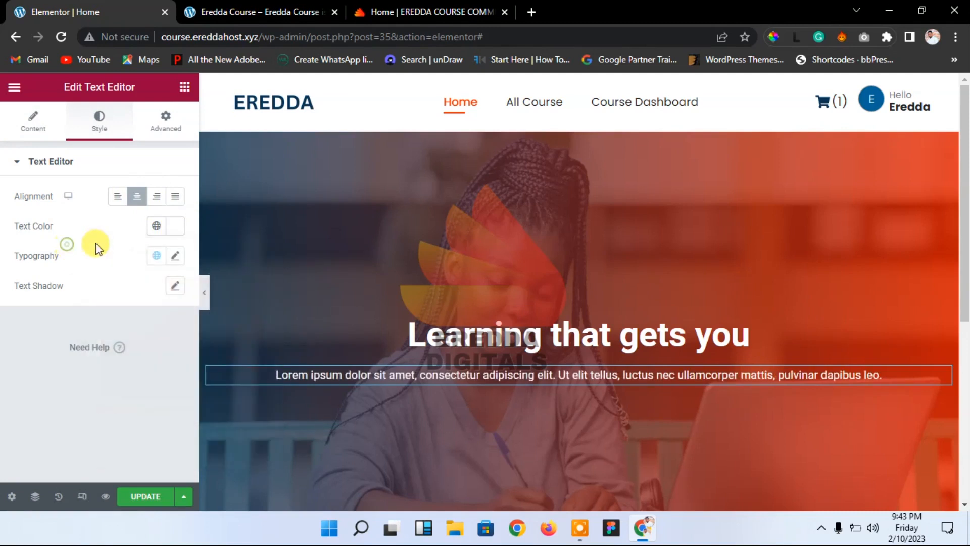
{"action": "left_click", "coordinate": [175, 257]}
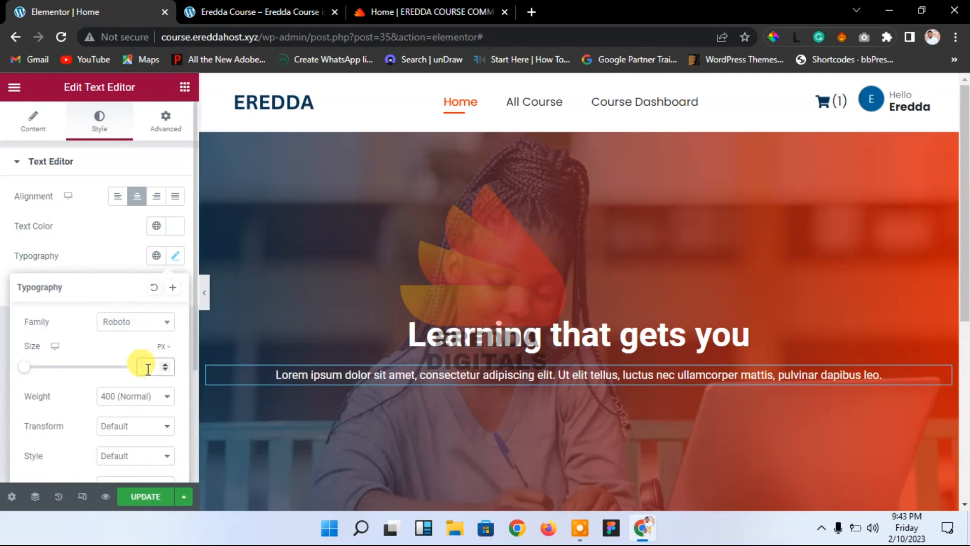
{"action": "type", "text": "17"}
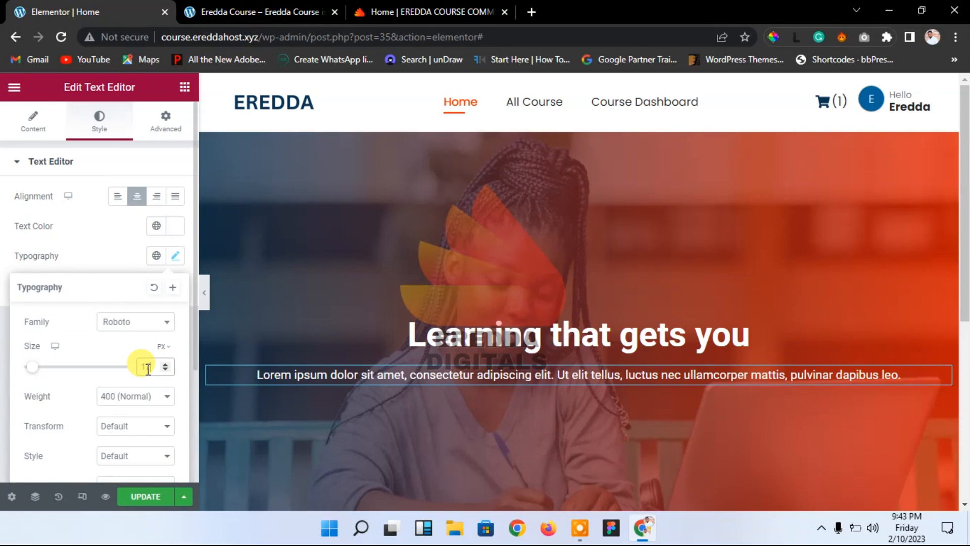
{"action": "left_click", "coordinate": [112, 255]}
{"action": "left_click", "coordinate": [31, 121]}
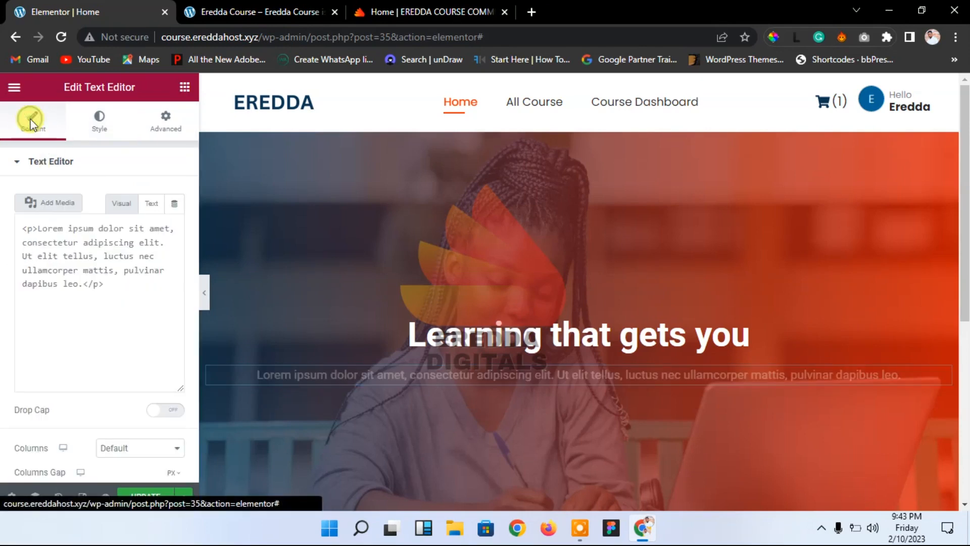
Step: Replace the paragraph with the live site's subtitle 'Skills for your present and your future.' and update the page
{"action": "left_click", "coordinate": [422, 9]}
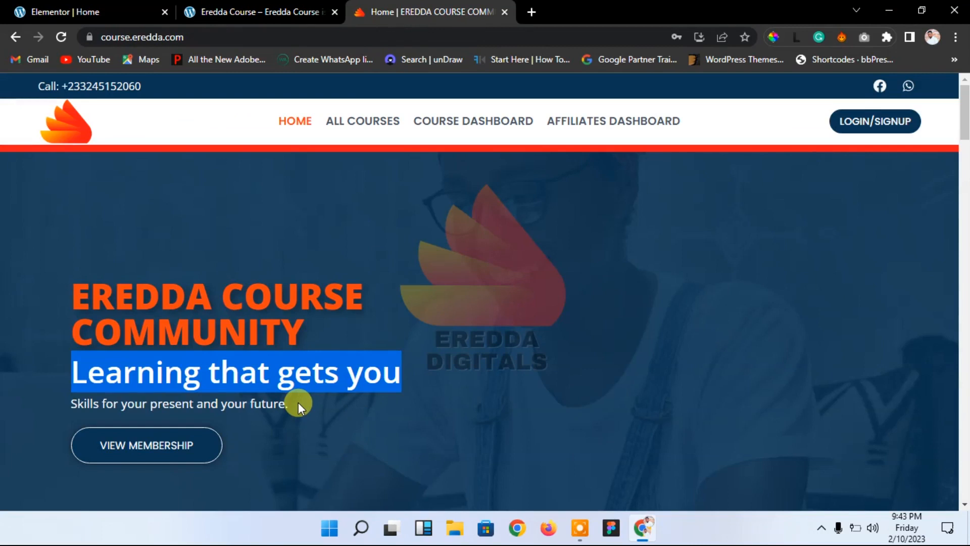
{"action": "left_click_drag", "start_coordinate": [295, 402], "coordinate": [106, 416]}
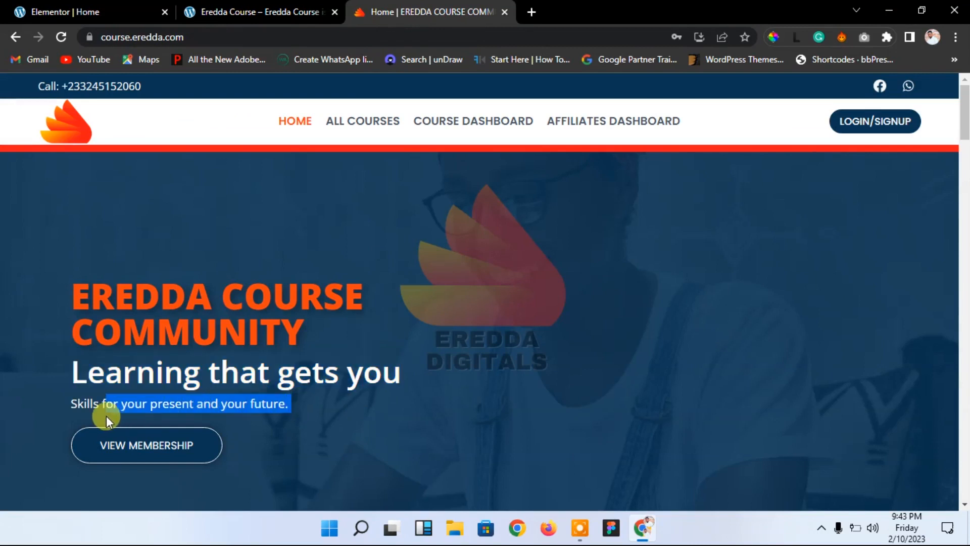
{"action": "right_click", "coordinate": [70, 414]}
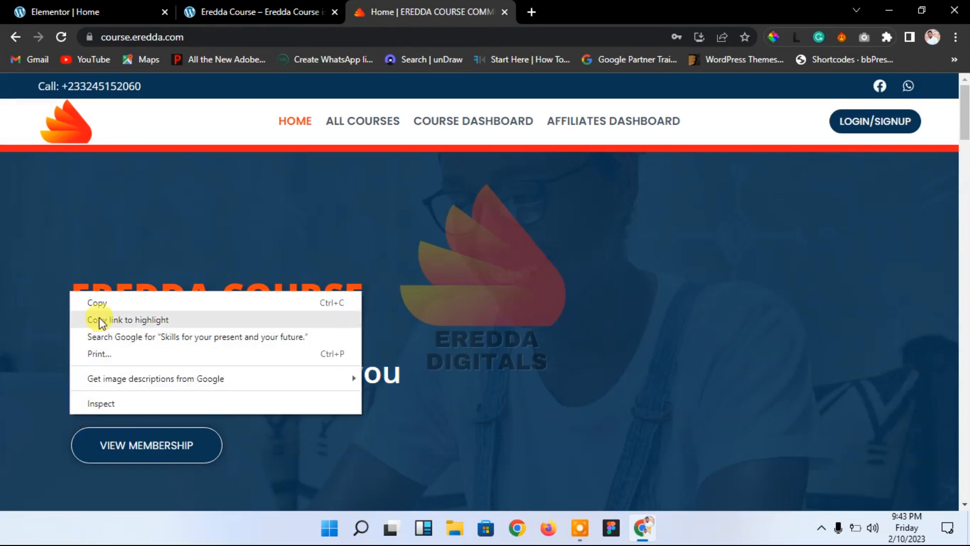
{"action": "left_click", "coordinate": [100, 303]}
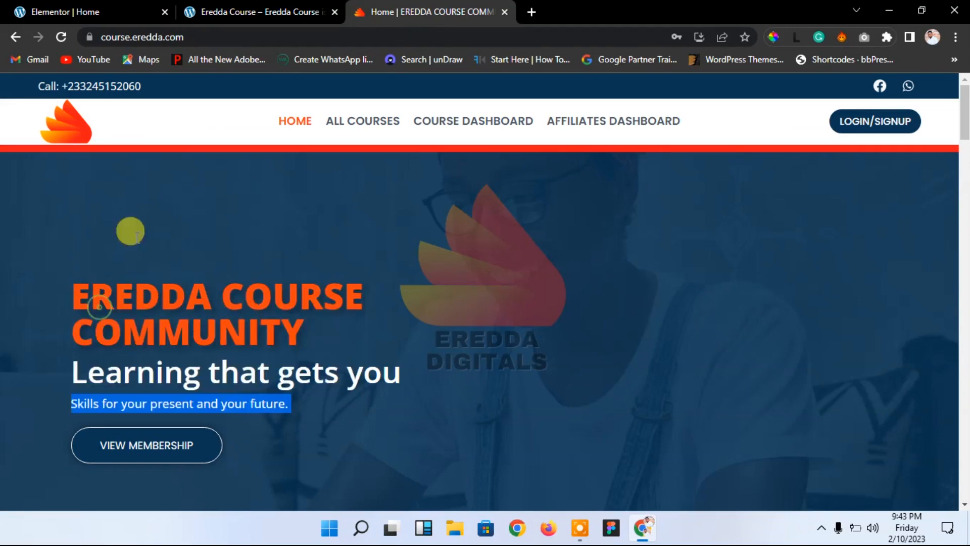
{"action": "left_click", "coordinate": [126, 10]}
{"action": "key", "text": "ctrl+a"}
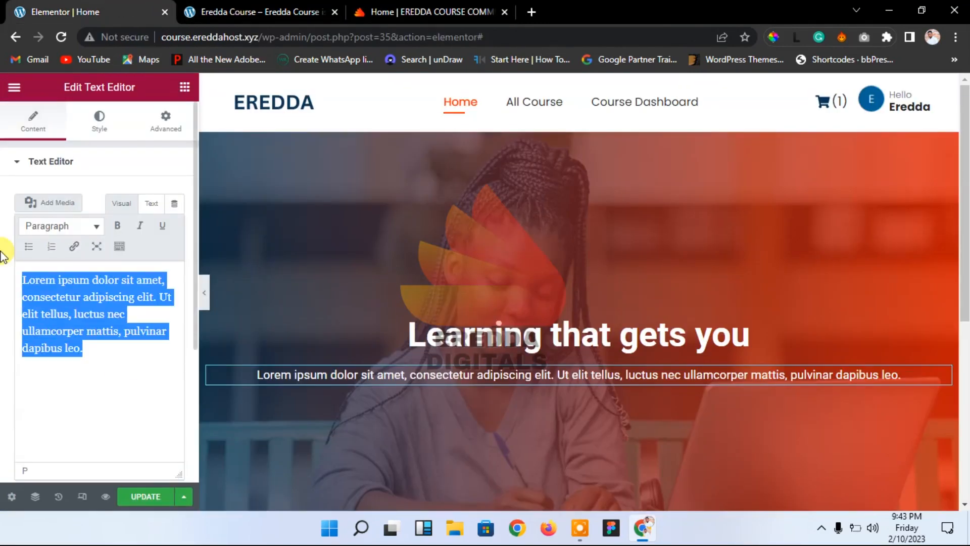
{"action": "key", "text": "BackSpace"}
{"action": "key", "text": "ctrl+v"}
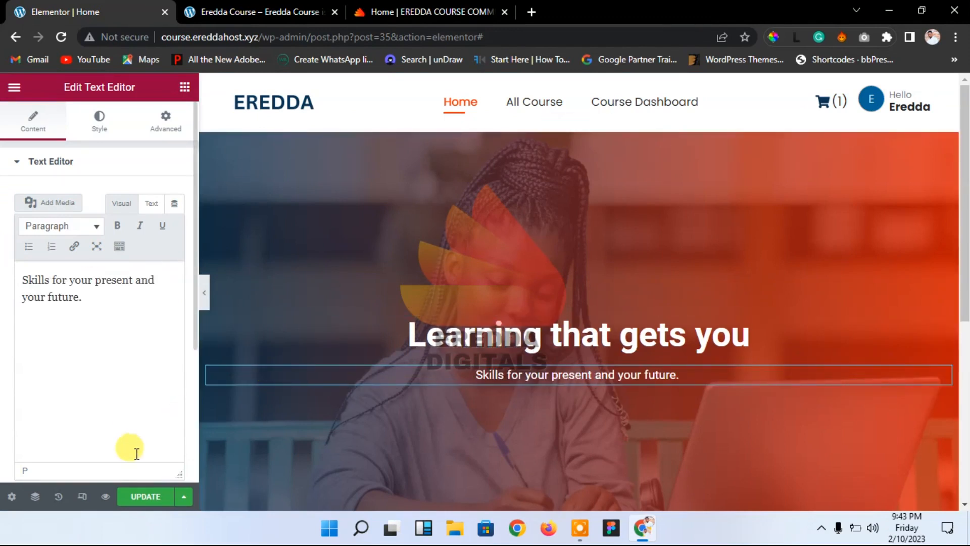
{"action": "left_click", "coordinate": [146, 496]}
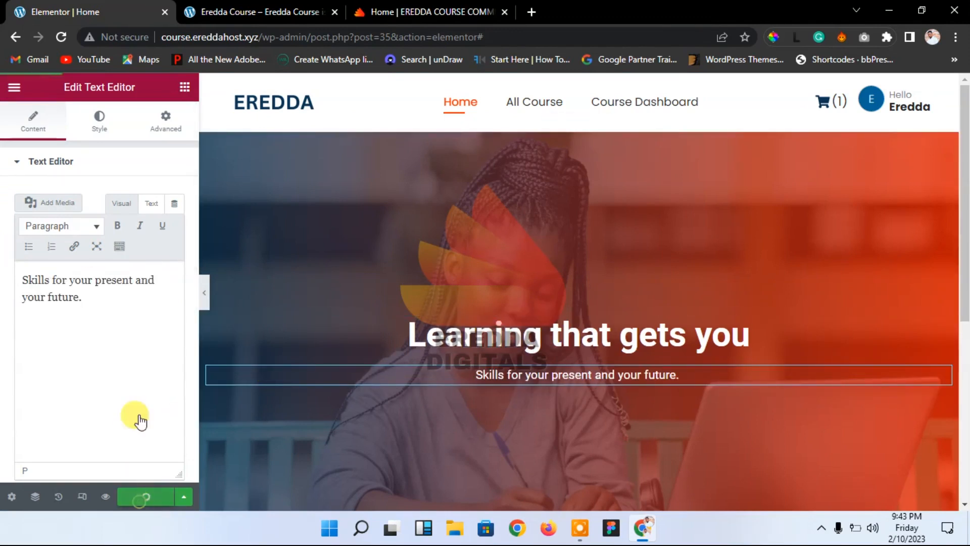
Step: Add a Button widget under the subtitle and centre-align it
{"action": "left_click", "coordinate": [182, 87]}
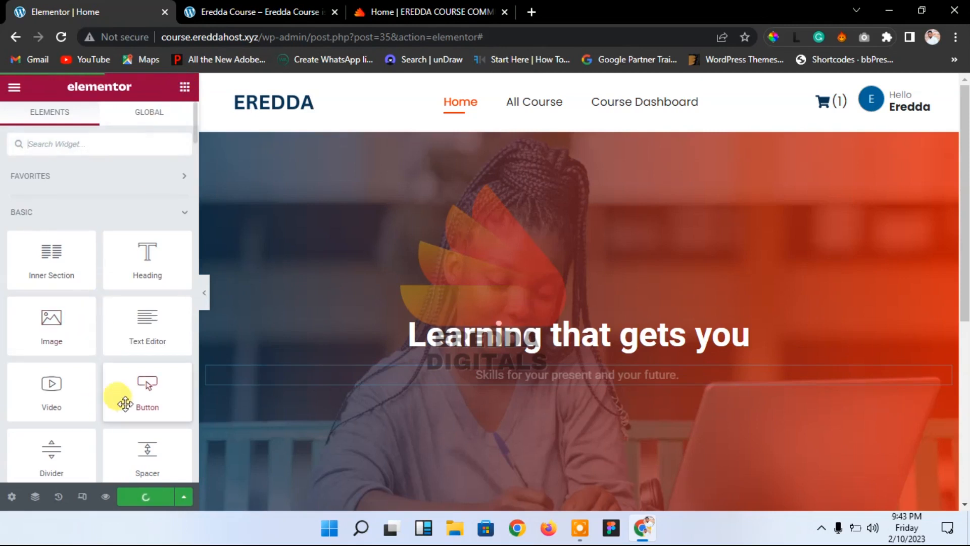
{"action": "left_click_drag", "start_coordinate": [144, 382], "coordinate": [585, 373]}
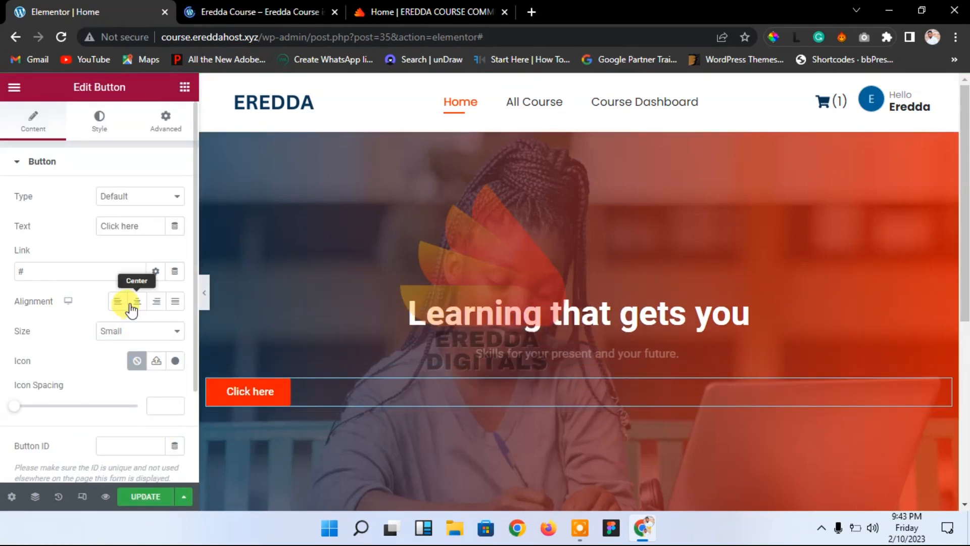
{"action": "left_click", "coordinate": [135, 301]}
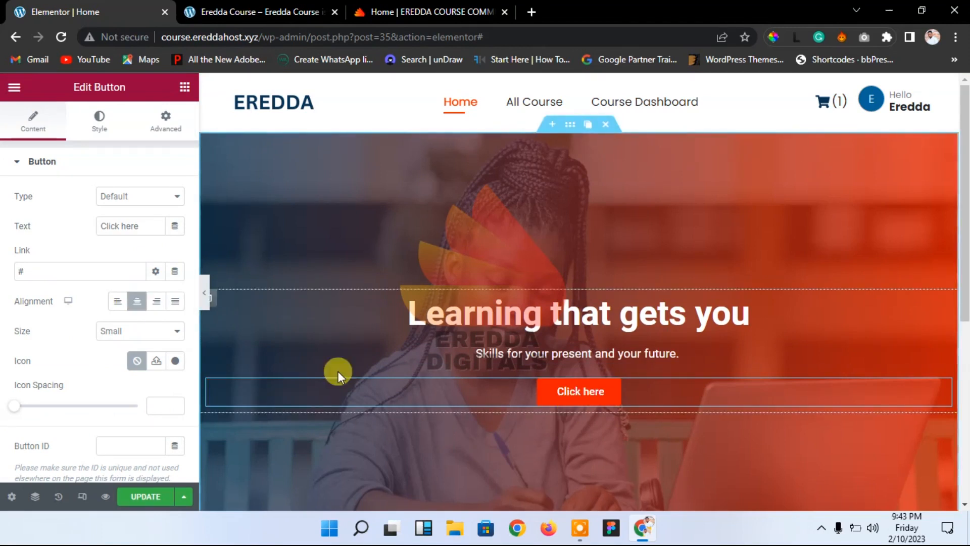
Step: Link the button to the All Course page and save the page
{"action": "left_click", "coordinate": [39, 272]}
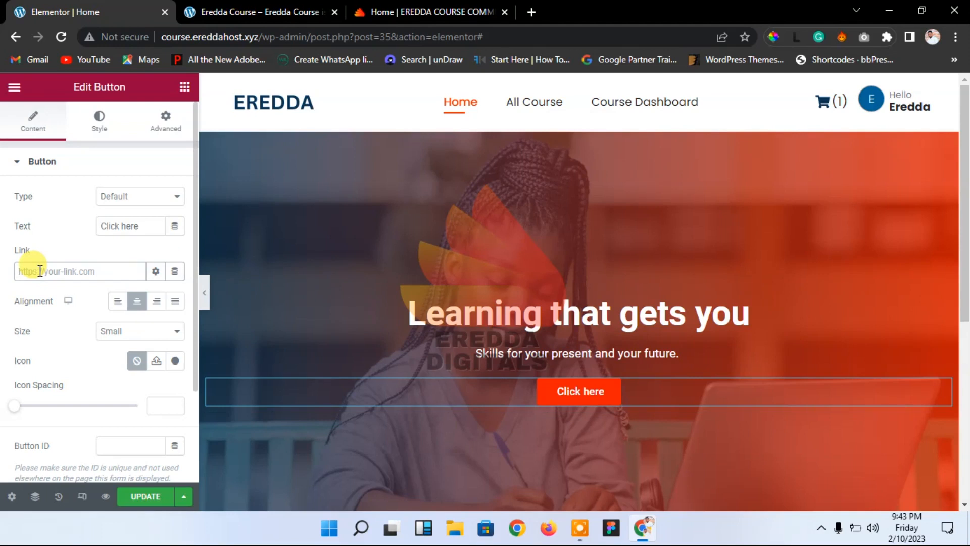
{"action": "type", "text": "all course"}
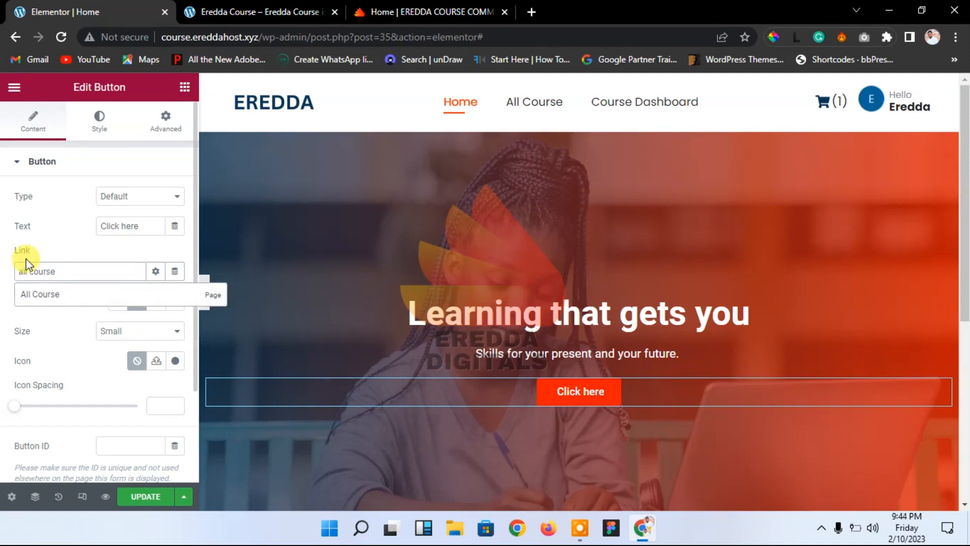
{"action": "left_click", "coordinate": [56, 298]}
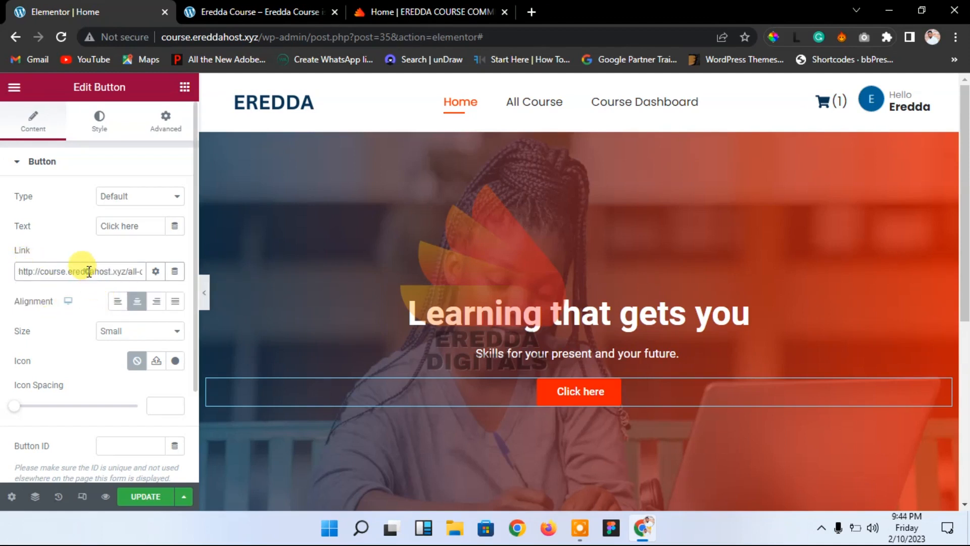
{"action": "key", "text": "End"}
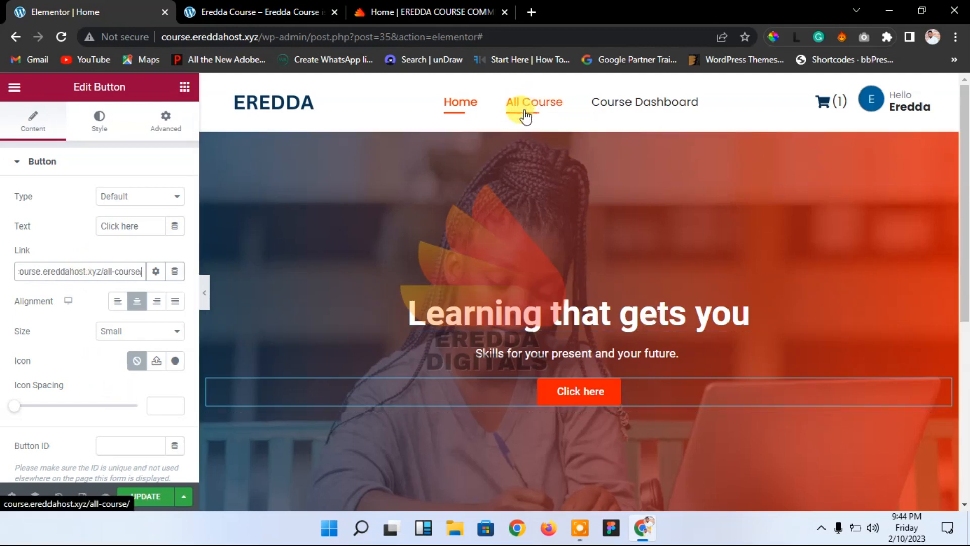
{"action": "left_click", "coordinate": [144, 496]}
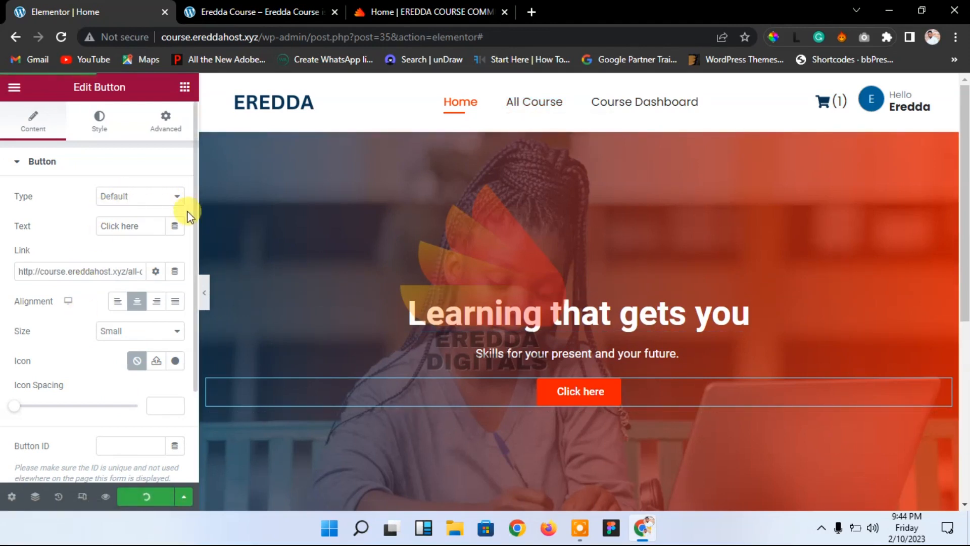
{"action": "mouse_move", "coordinate": [195, 225]}
{"action": "left_mouse_down"}
{"action": "mouse_move", "coordinate": [190, 314]}
{"action": "mouse_move", "coordinate": [186, 222]}
{"action": "left_mouse_up"}
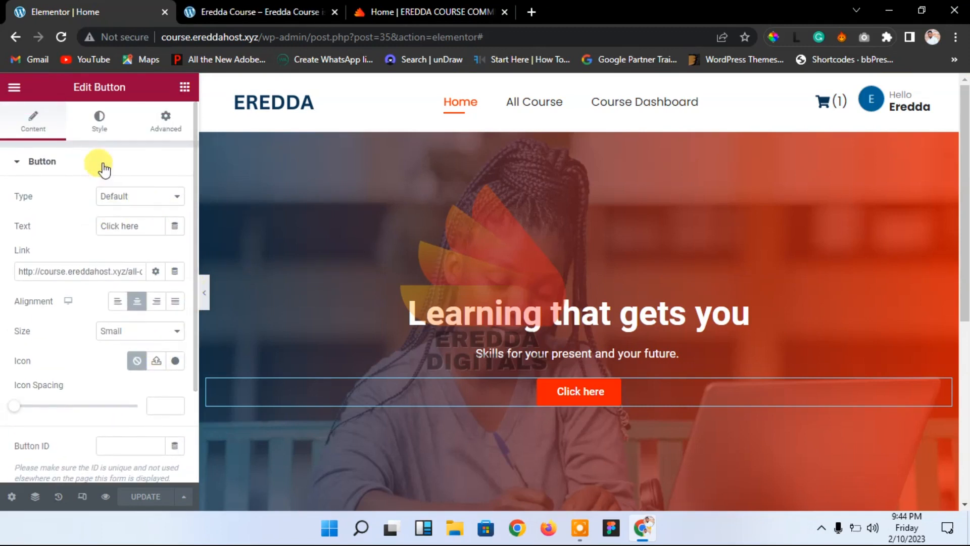
{"action": "left_click", "coordinate": [99, 121]}
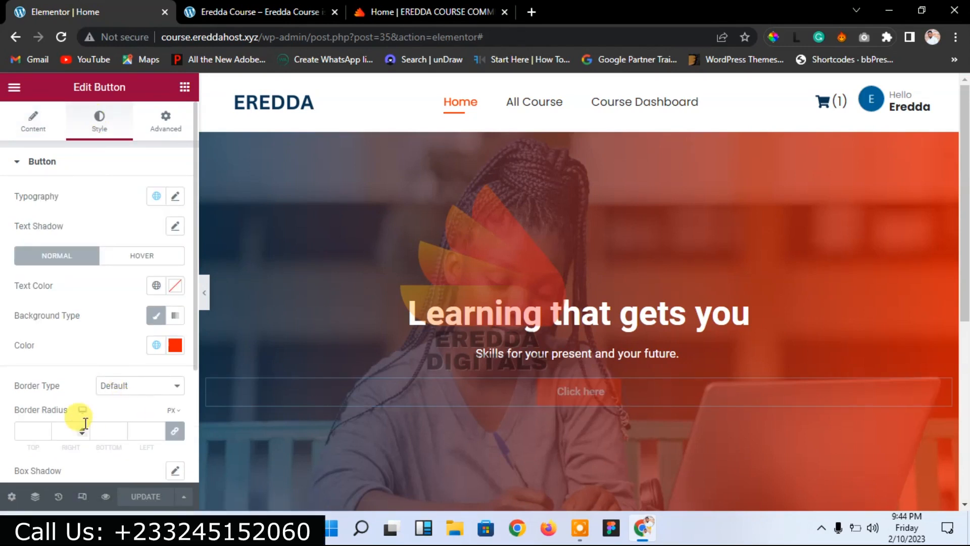
Step: Give the button a 1 px solid border in a light colour
{"action": "scroll", "coordinate": [192, 372], "scroll_direction": "down", "scroll_amount": 1}
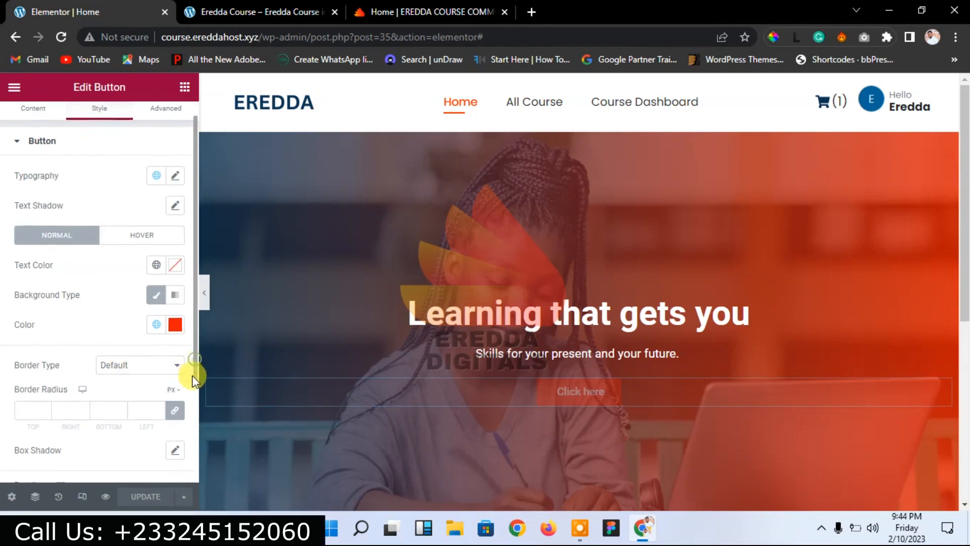
{"action": "left_click", "coordinate": [119, 336]}
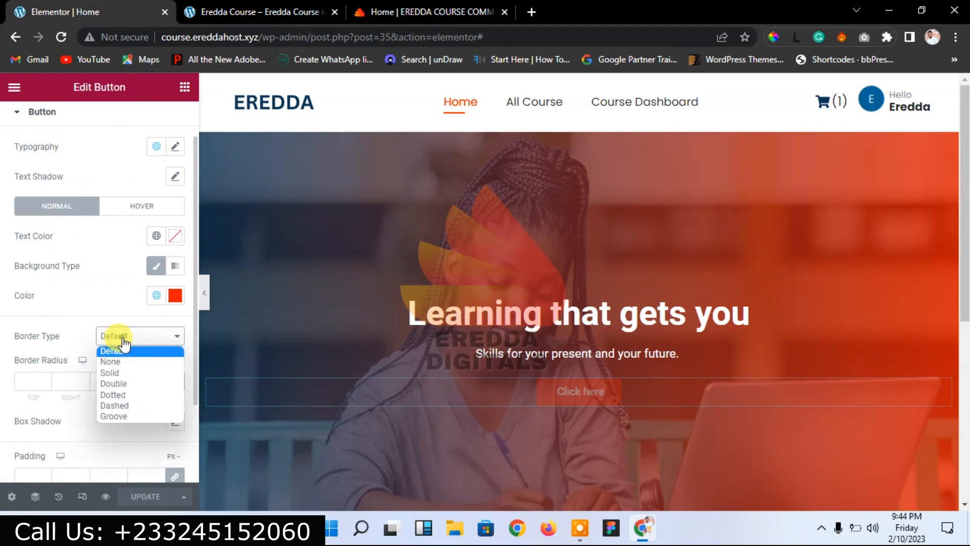
{"action": "left_click", "coordinate": [118, 369]}
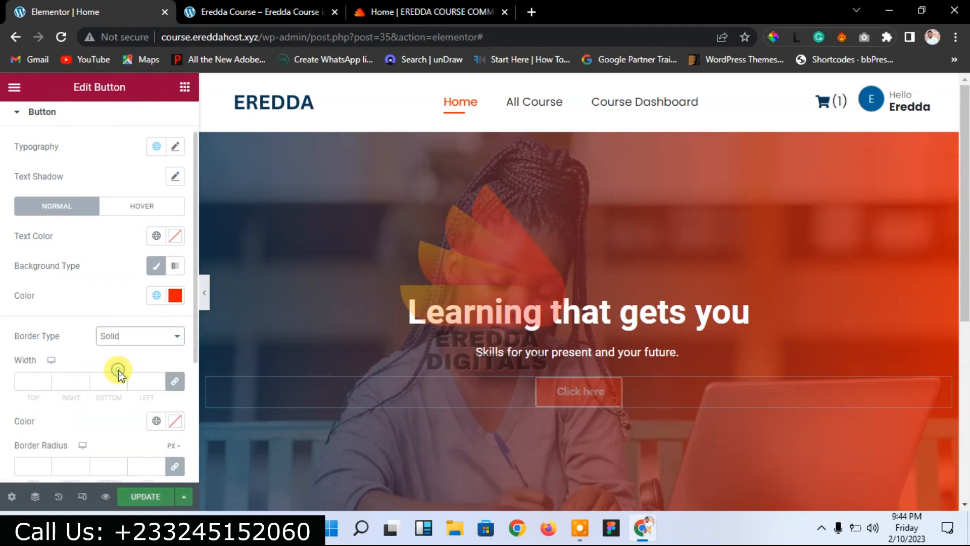
{"action": "left_click", "coordinate": [24, 382]}
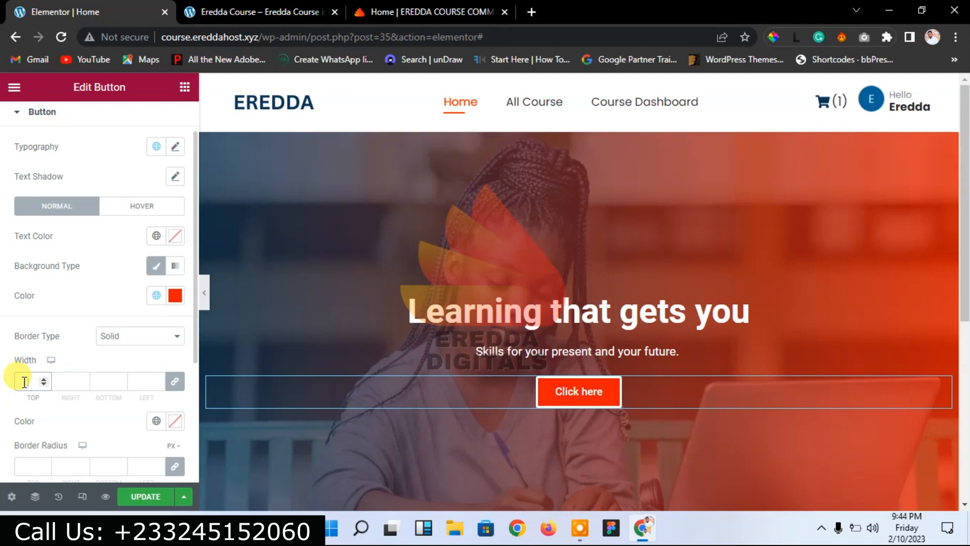
{"action": "type", "text": "1"}
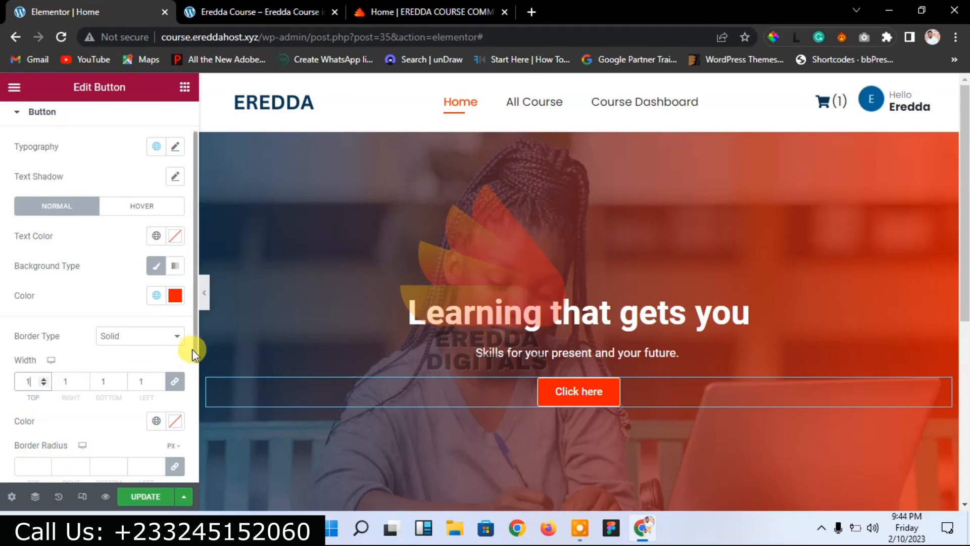
{"action": "left_click_drag", "start_coordinate": [195, 352], "coordinate": [196, 421]}
{"action": "left_click", "coordinate": [176, 308]}
{"action": "left_click_drag", "start_coordinate": [222, 153], "coordinate": [199, 130]}
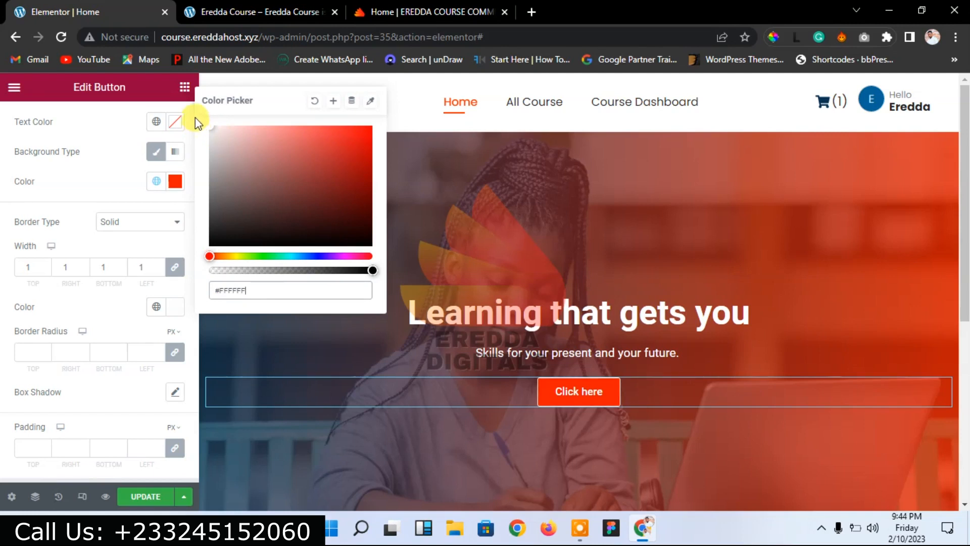
{"action": "left_click", "coordinate": [76, 296]}
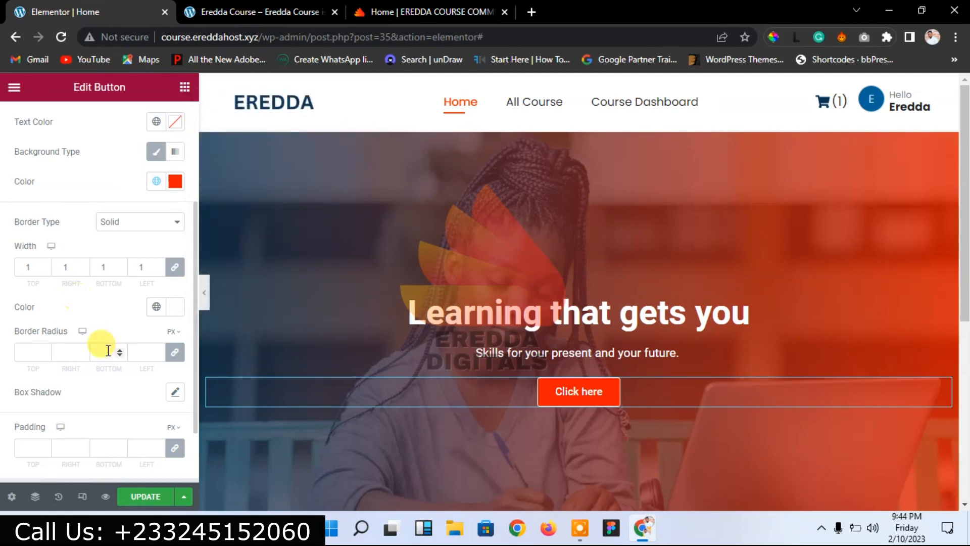
Step: Set the button's border radius to 0 after trying 59 and 60
{"action": "left_click", "coordinate": [24, 356]}
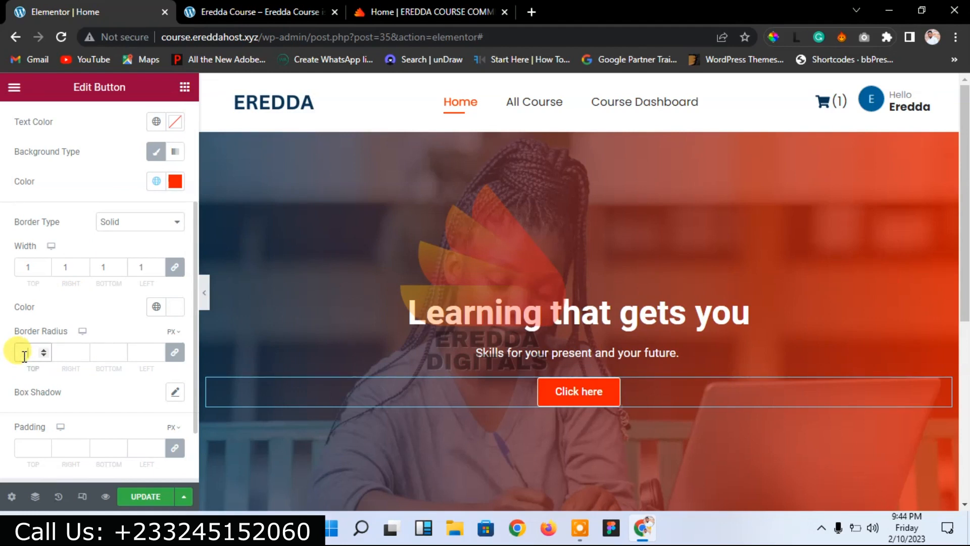
{"action": "type", "text": "59"}
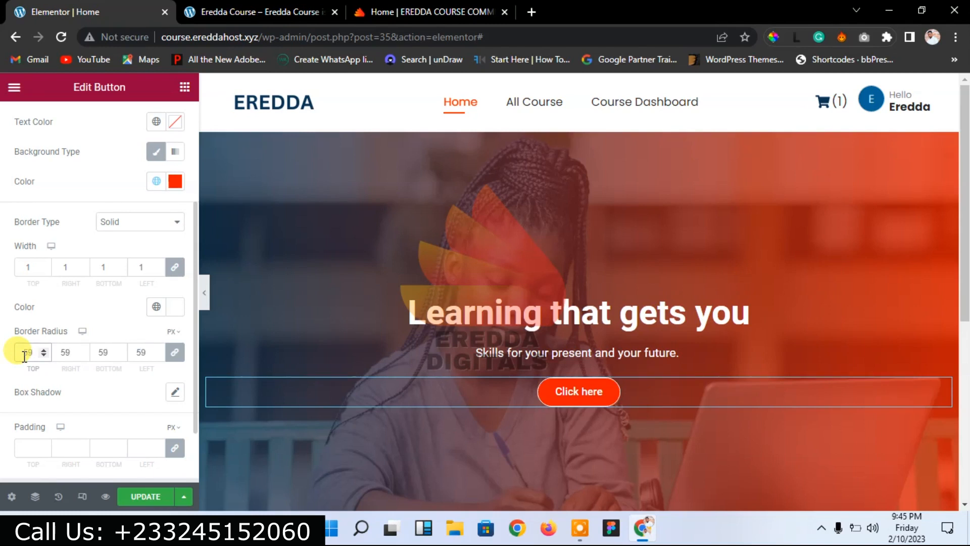
{"action": "left_click", "coordinate": [44, 349]}
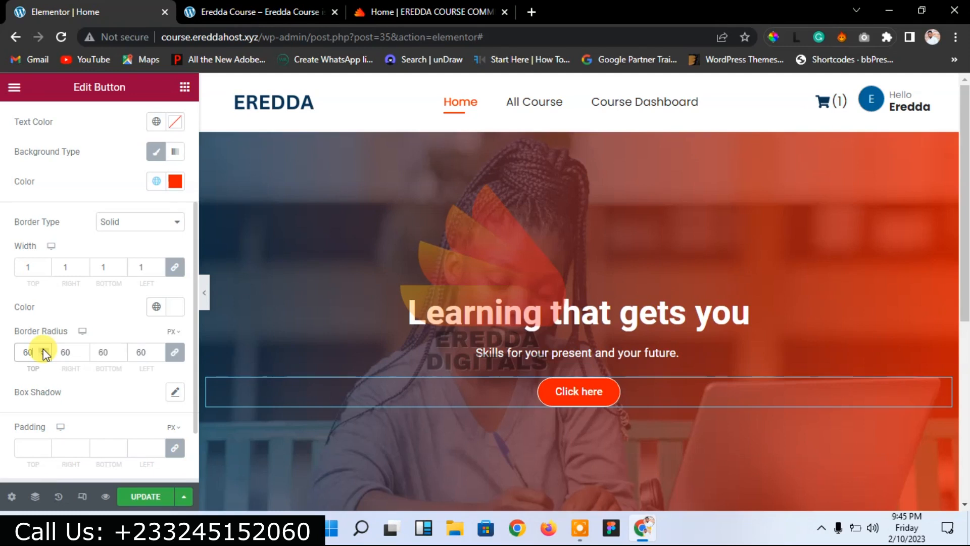
{"action": "key", "text": "BackSpace"}
{"action": "key", "text": "BackSpace"}
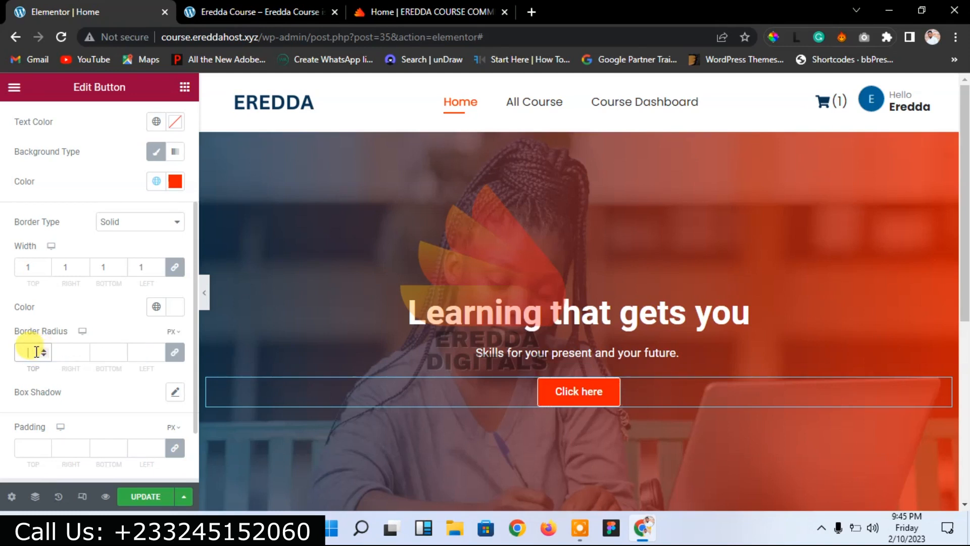
{"action": "type", "text": "0"}
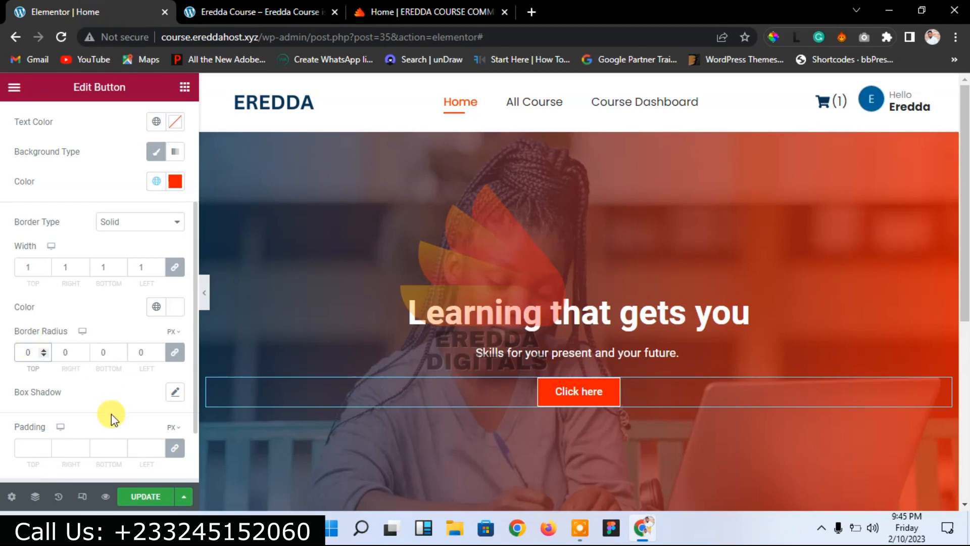
Step: Unlink the padding sides, setting top and bottom to 15 and right and left to 40
{"action": "left_click", "coordinate": [175, 448]}
{"action": "left_click", "coordinate": [31, 448]}
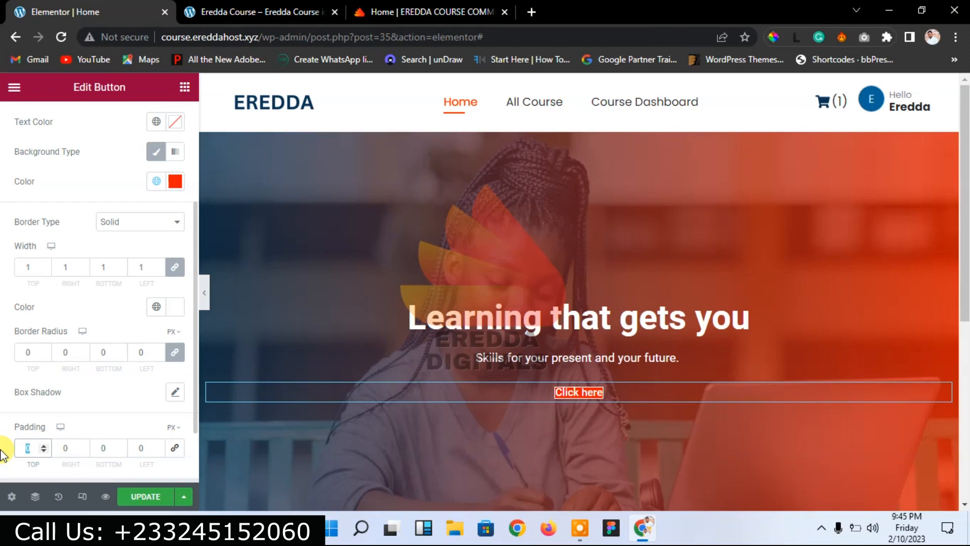
{"action": "type", "text": "15"}
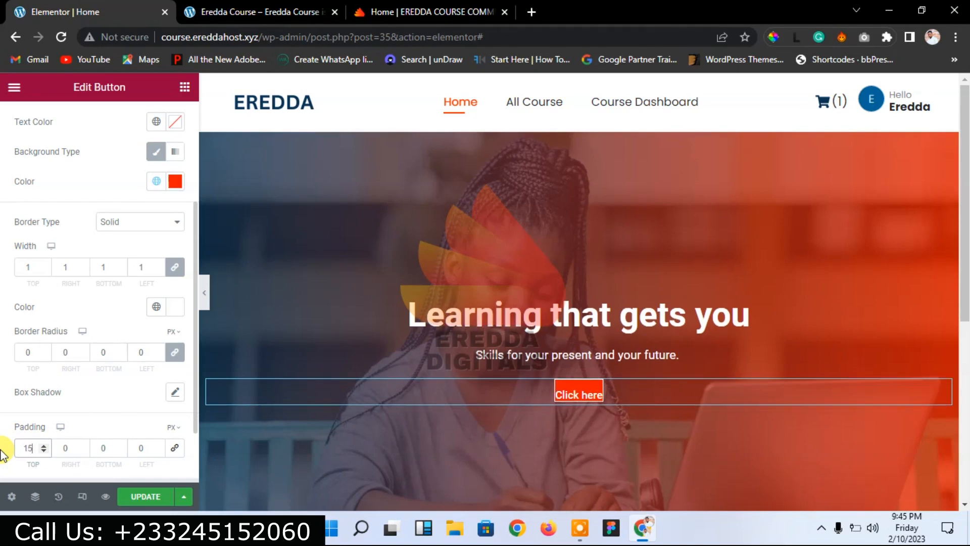
{"action": "double_click", "coordinate": [106, 448]}
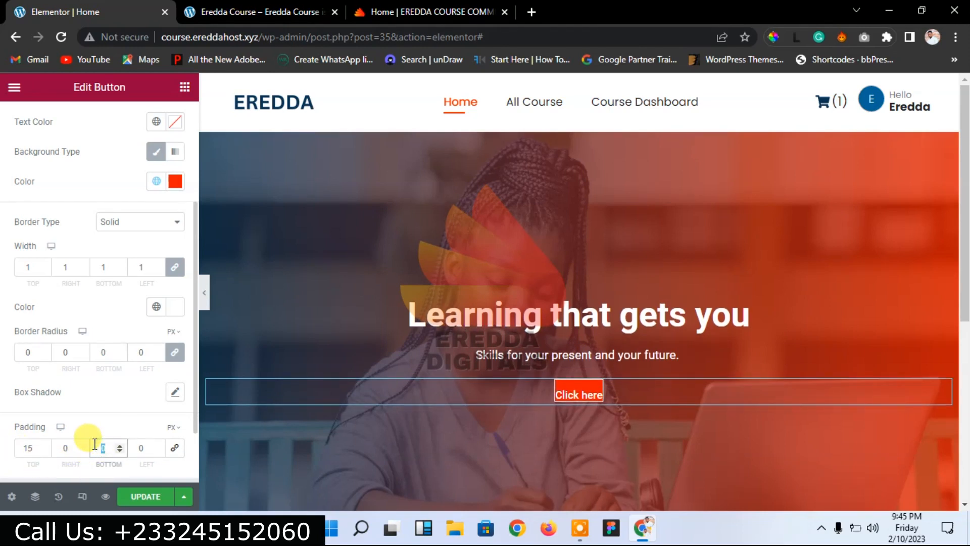
{"action": "type", "text": "15"}
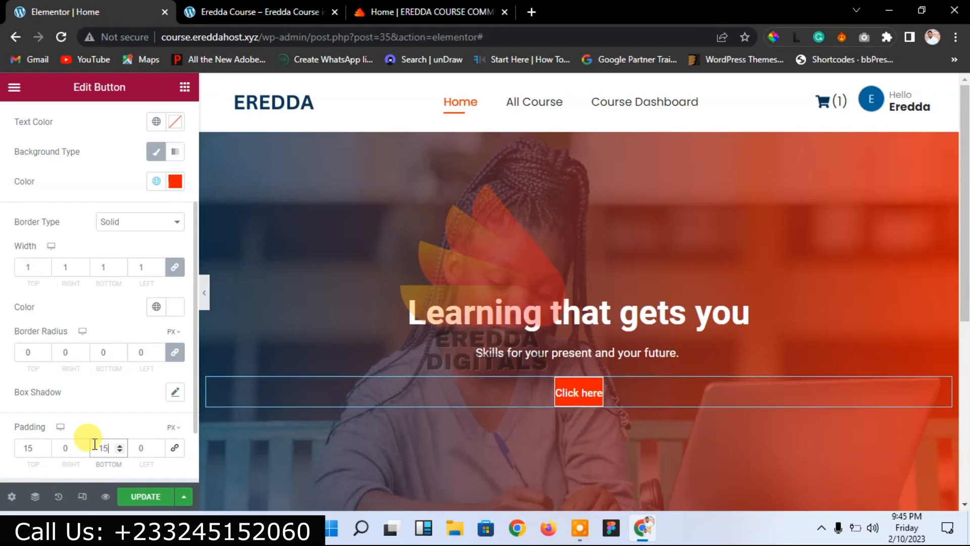
{"action": "left_click", "coordinate": [56, 444]}
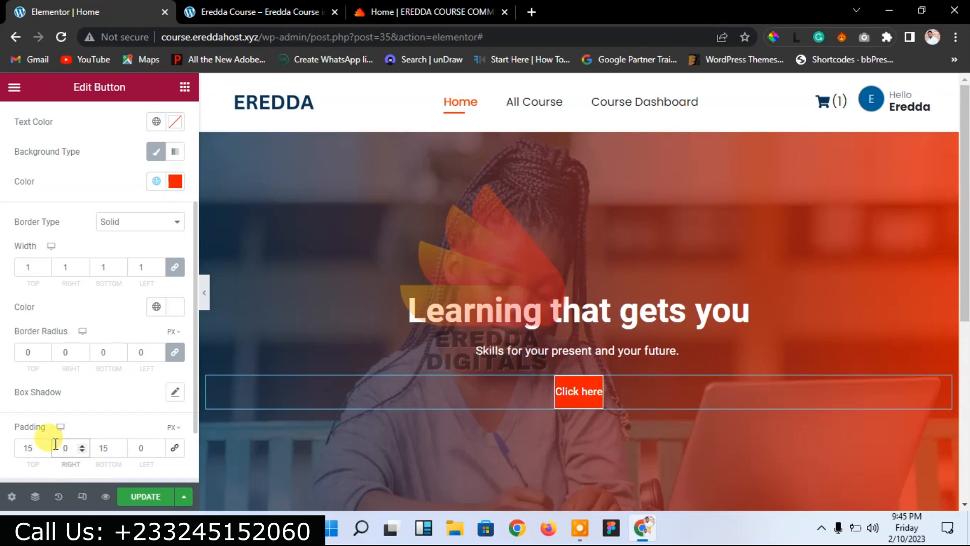
{"action": "type", "text": "4"}
{"action": "left_click", "coordinate": [137, 449]}
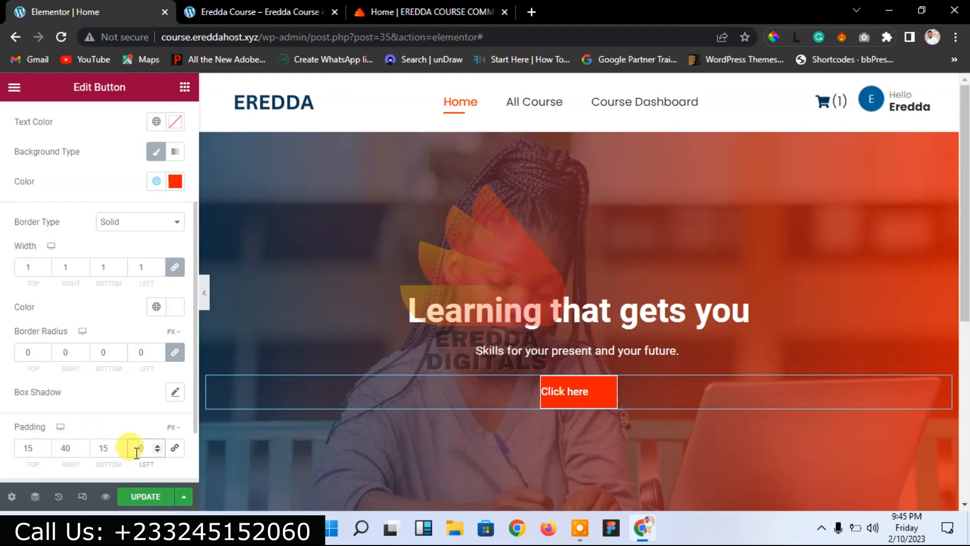
{"action": "type", "text": "4"}
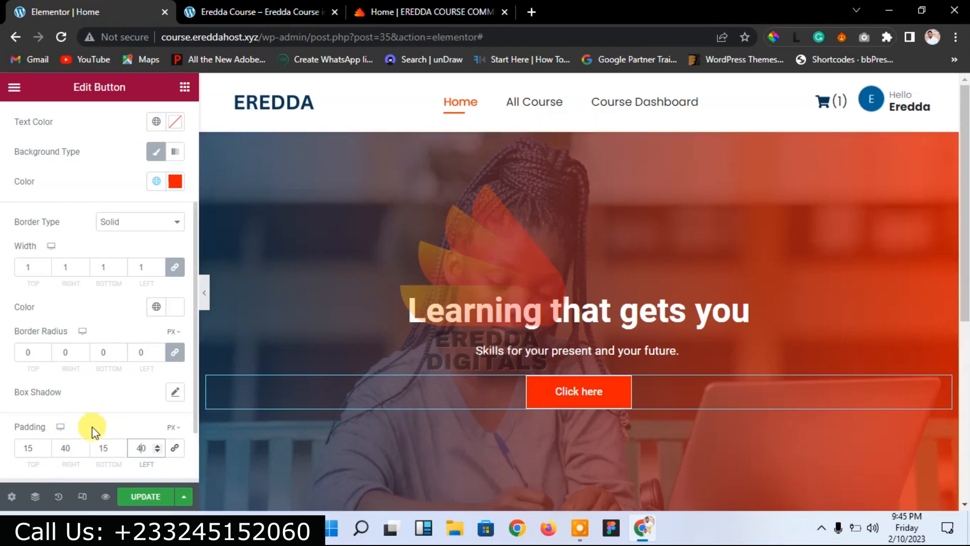
Step: Raise the button's top and bottom padding to 17
{"action": "left_click", "coordinate": [44, 445]}
{"action": "left_click", "coordinate": [44, 445]}
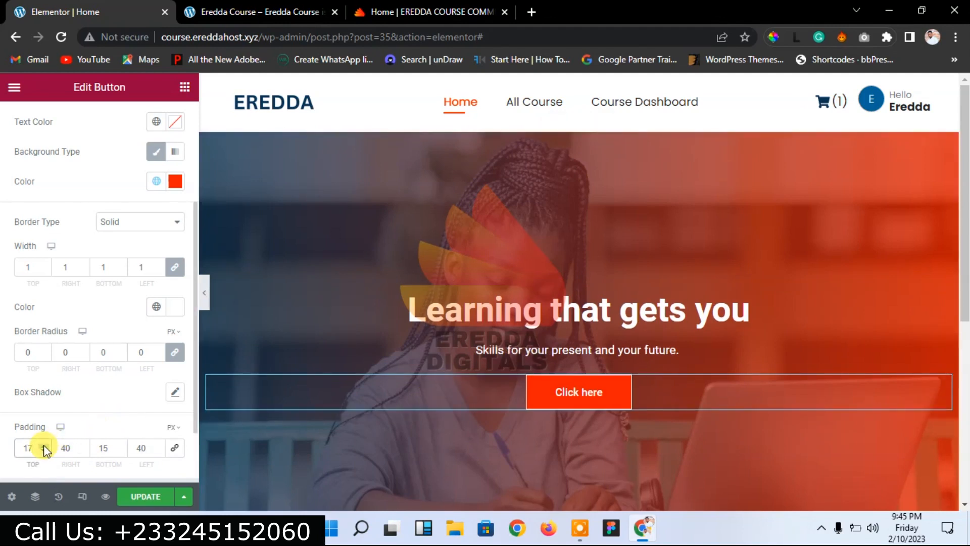
{"action": "double_click", "coordinate": [119, 442]}
{"action": "type", "text": "17"}
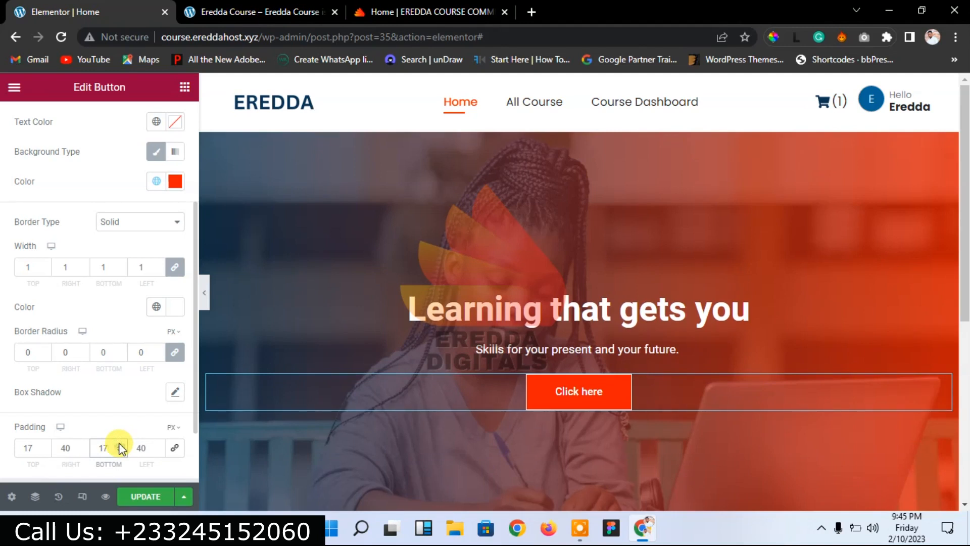
{"action": "left_click", "coordinate": [176, 393]}
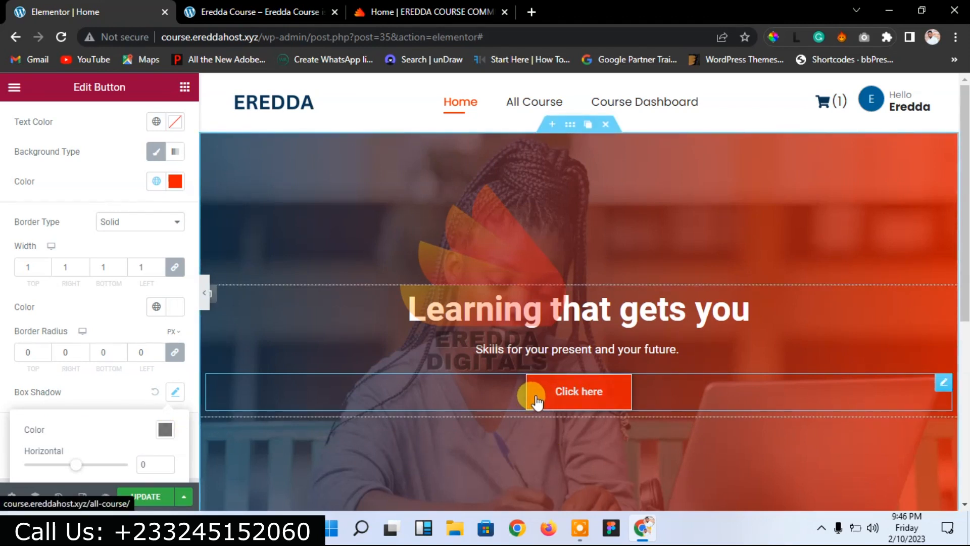
Step: Sample the button's red EF1A01 and apply it as a semi-transparent box shadow colour
{"action": "left_click", "coordinate": [772, 37]}
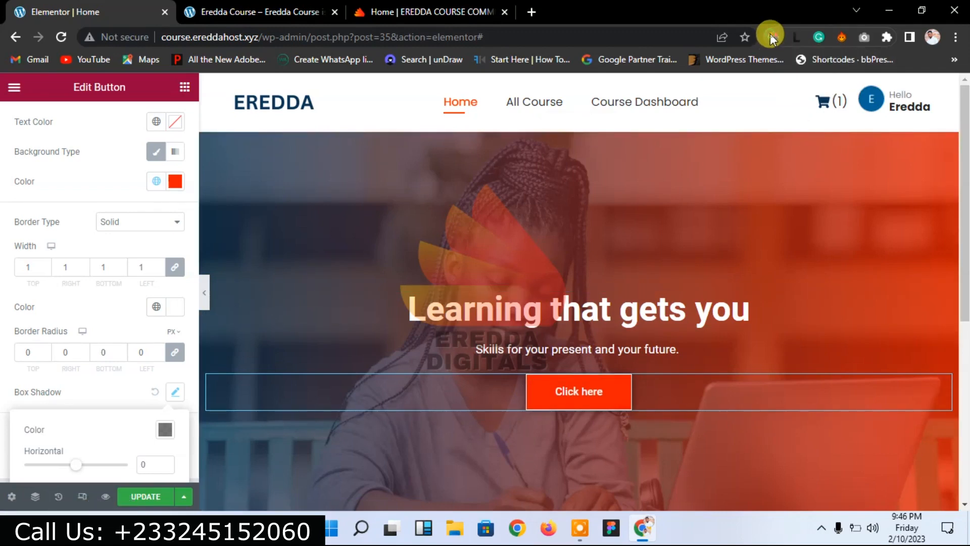
{"action": "left_click", "coordinate": [543, 392]}
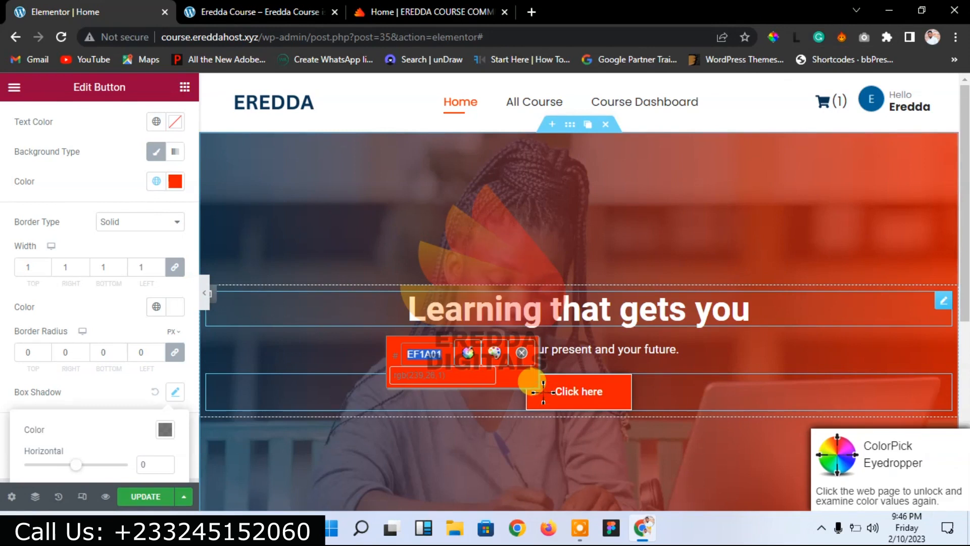
{"action": "right_click", "coordinate": [423, 352]}
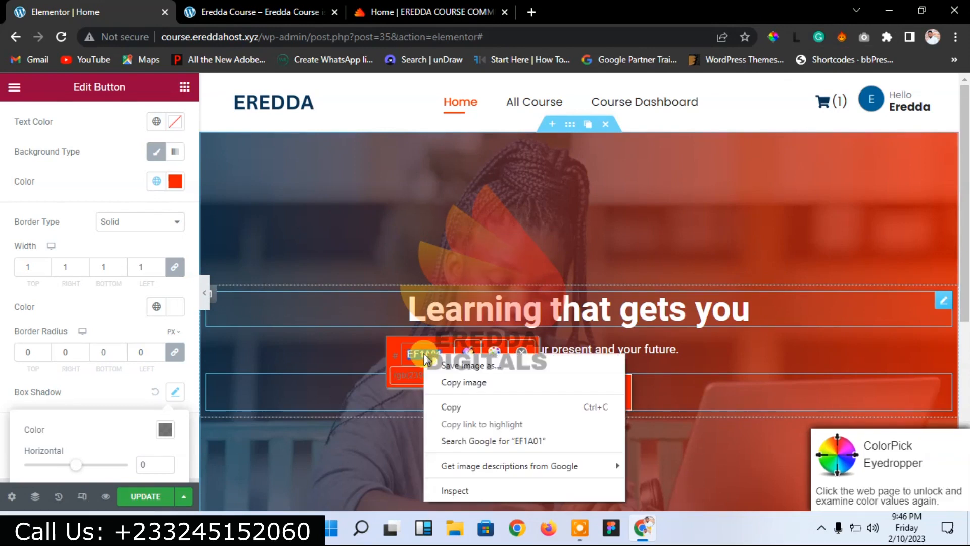
{"action": "left_click", "coordinate": [448, 402]}
{"action": "left_click", "coordinate": [520, 352]}
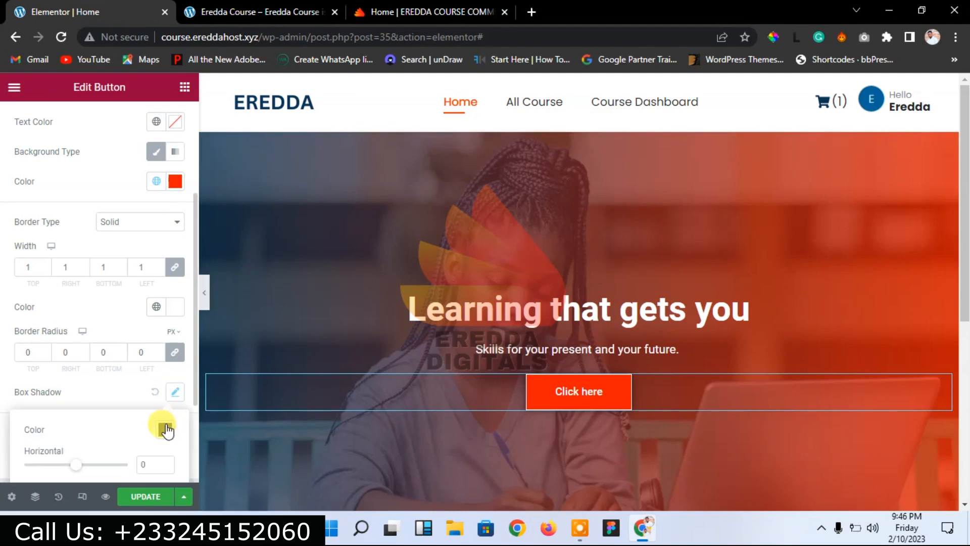
{"action": "left_click", "coordinate": [166, 429]}
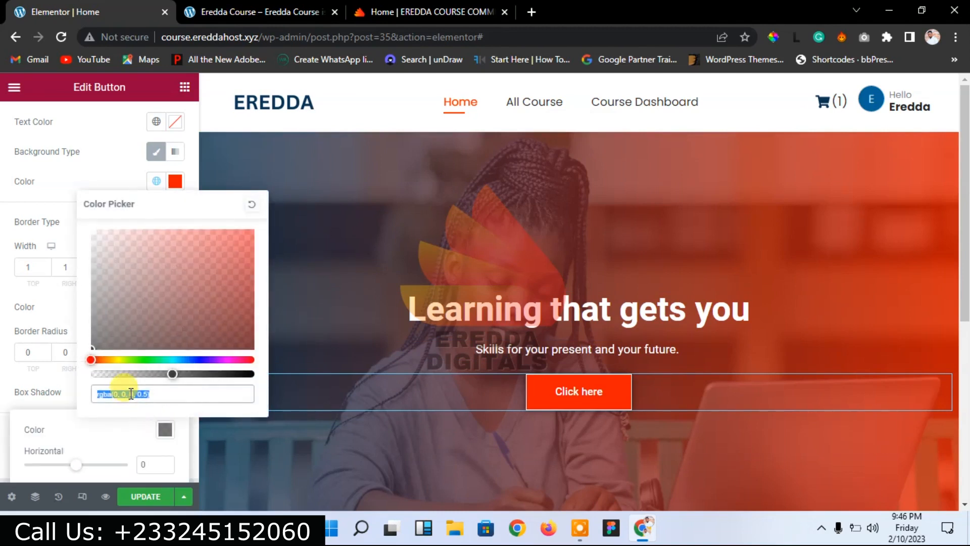
{"action": "key", "text": "ctrl+v"}
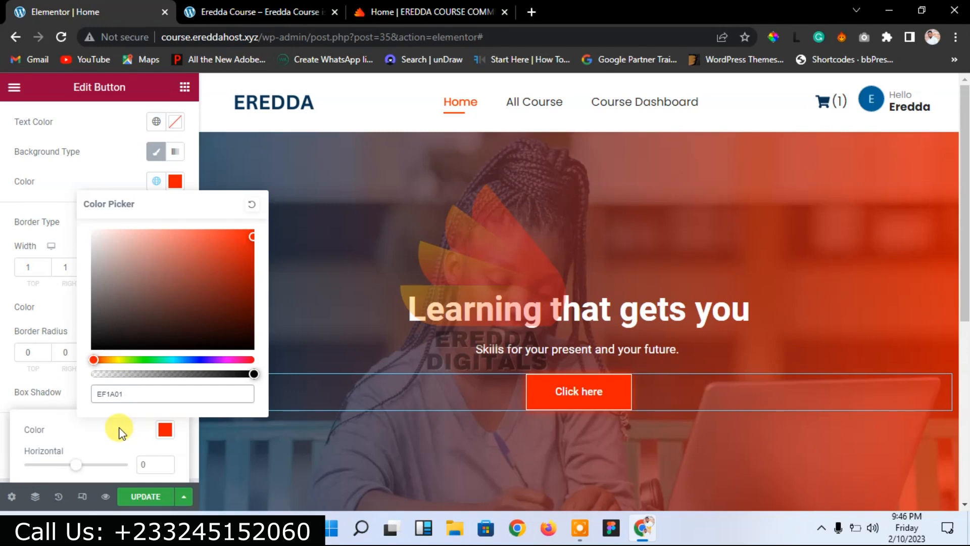
{"action": "left_click", "coordinate": [178, 441]}
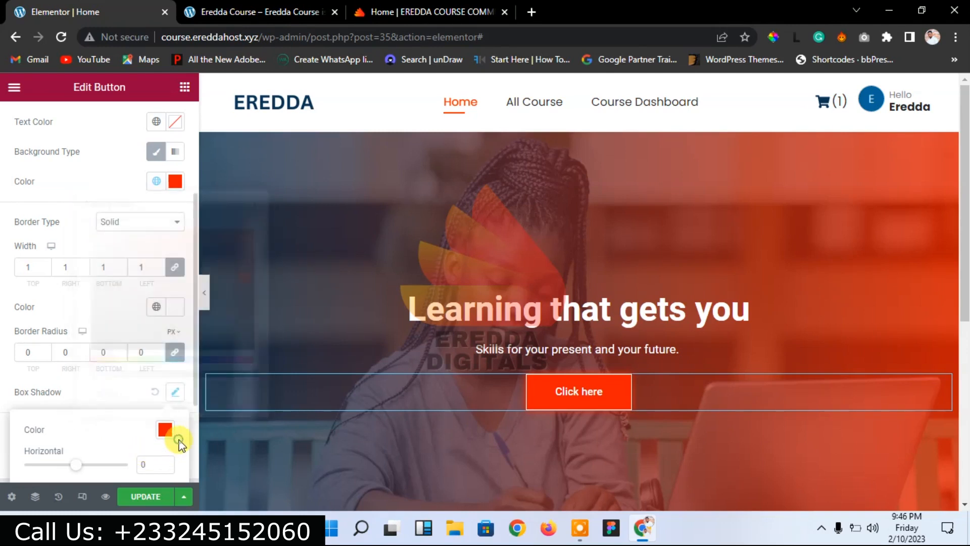
{"action": "left_click", "coordinate": [165, 431]}
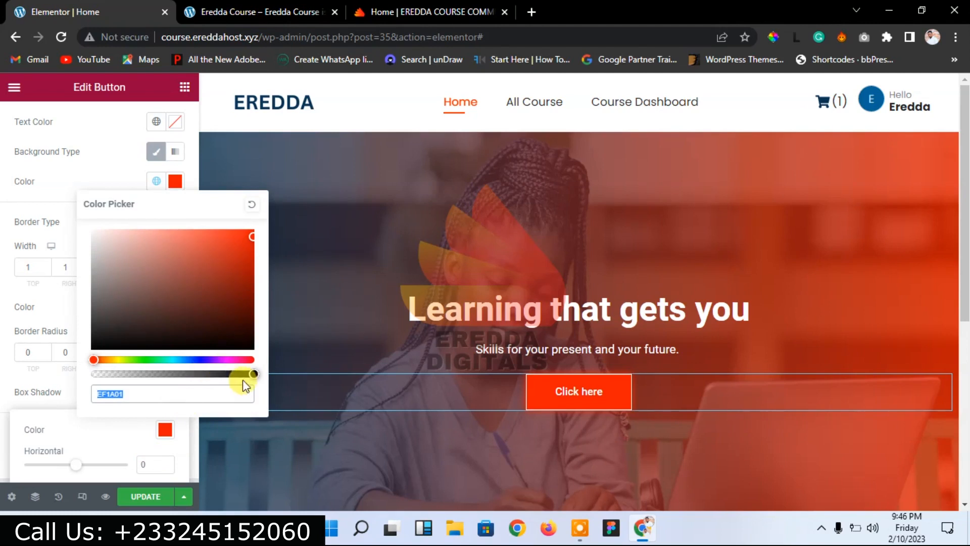
{"action": "left_click_drag", "start_coordinate": [253, 374], "coordinate": [203, 375]}
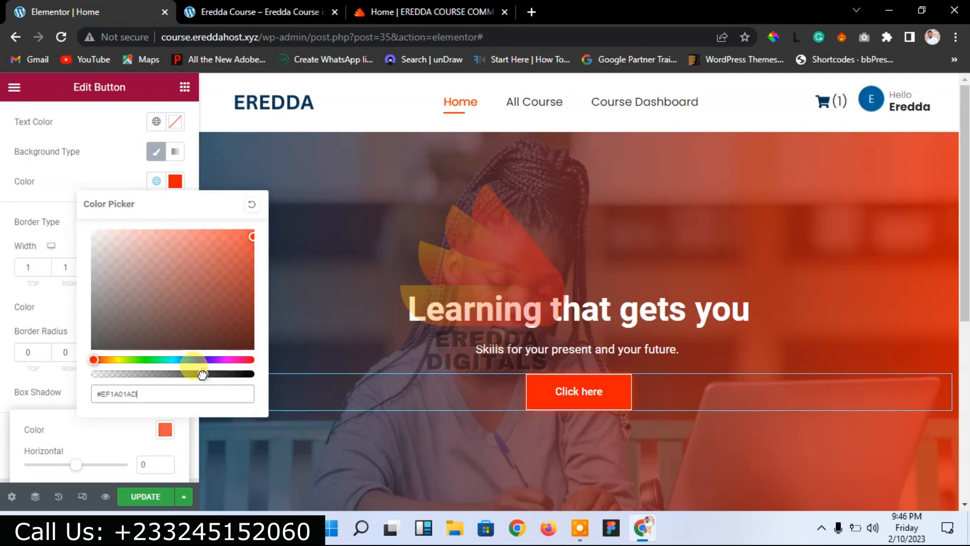
{"action": "left_click", "coordinate": [143, 432]}
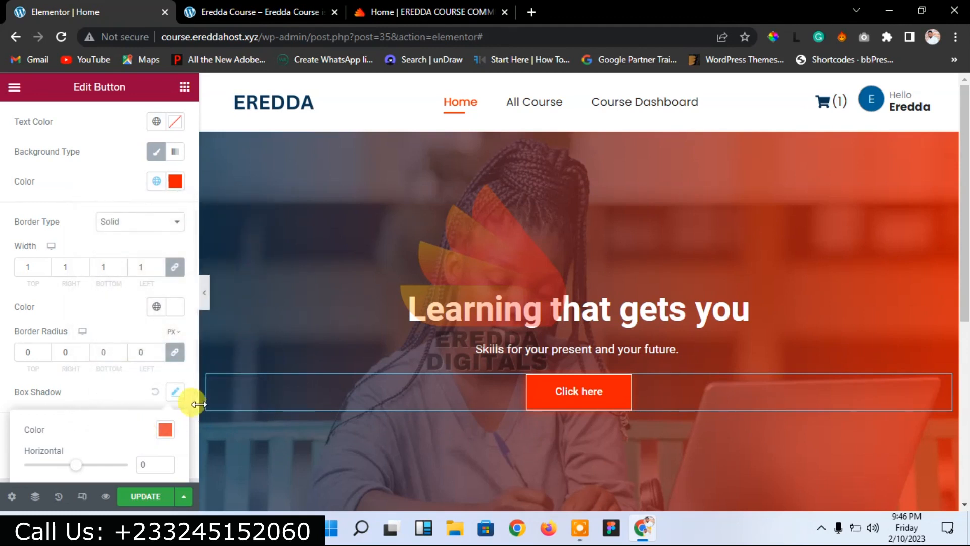
Step: Adjust the box shadow offsets, setting the vertical offset to 1
{"action": "scroll", "coordinate": [188, 441], "scroll_direction": "down", "scroll_amount": 2}
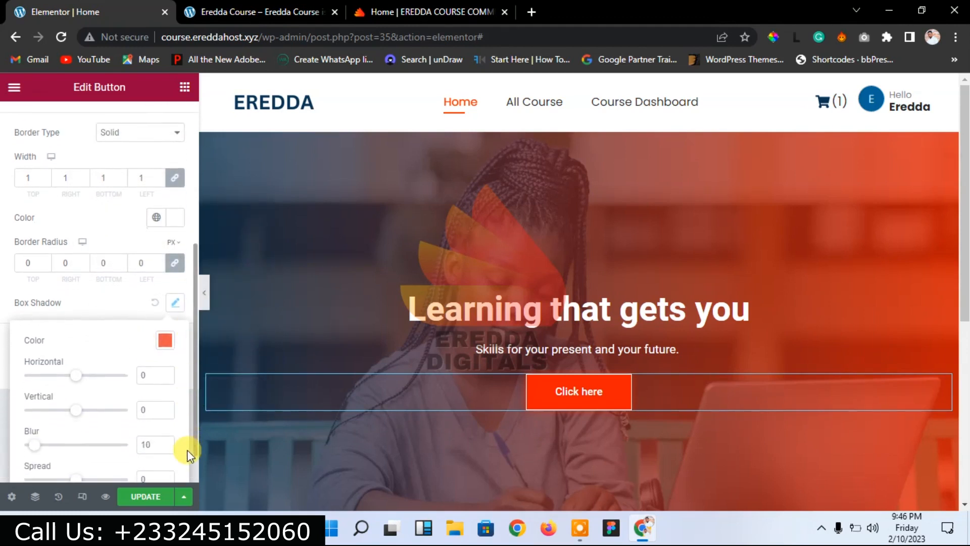
{"action": "left_click", "coordinate": [188, 451]}
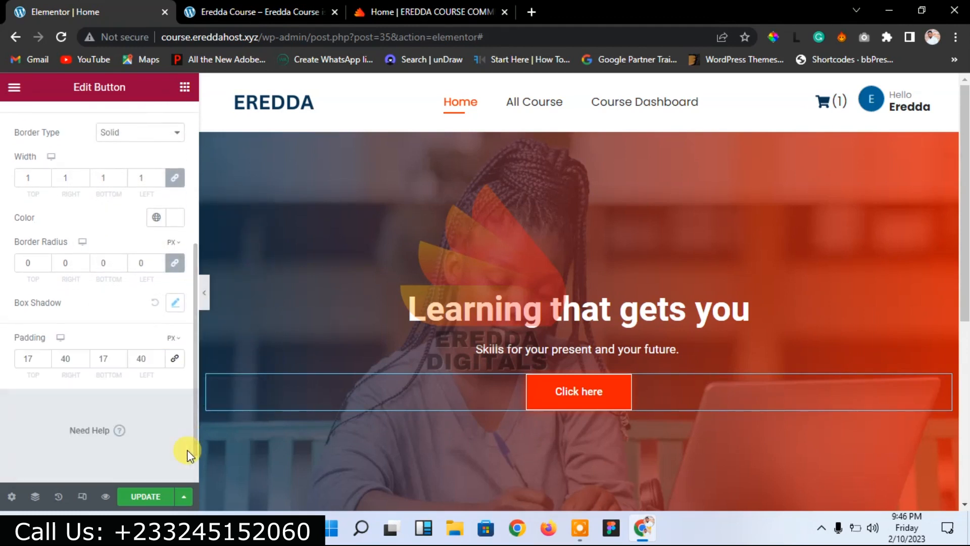
{"action": "left_click", "coordinate": [176, 303]}
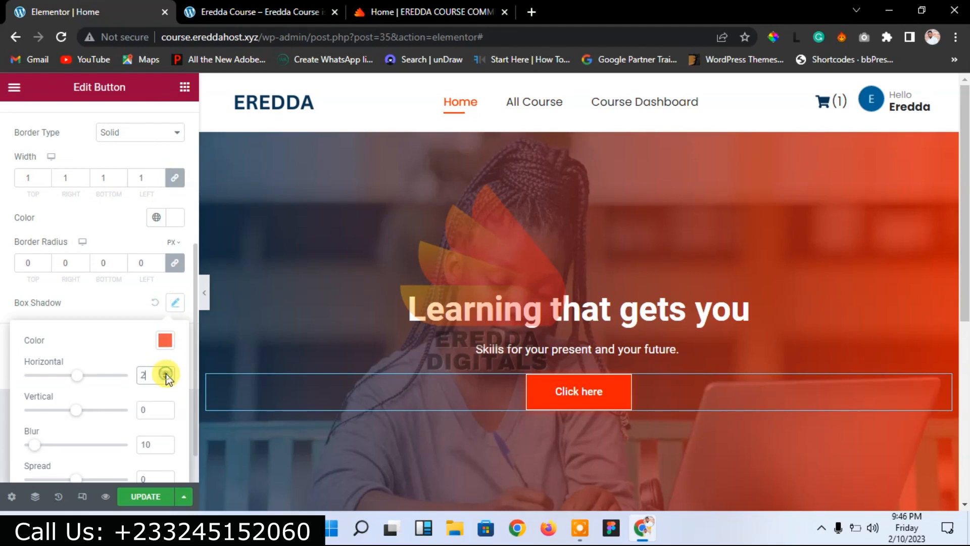
{"action": "left_click", "coordinate": [165, 407]}
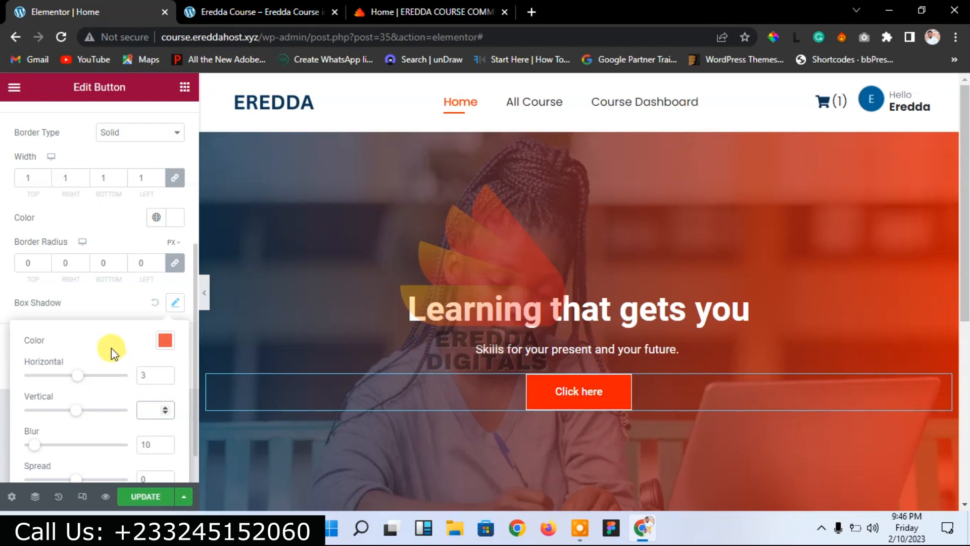
{"action": "left_click", "coordinate": [116, 303]}
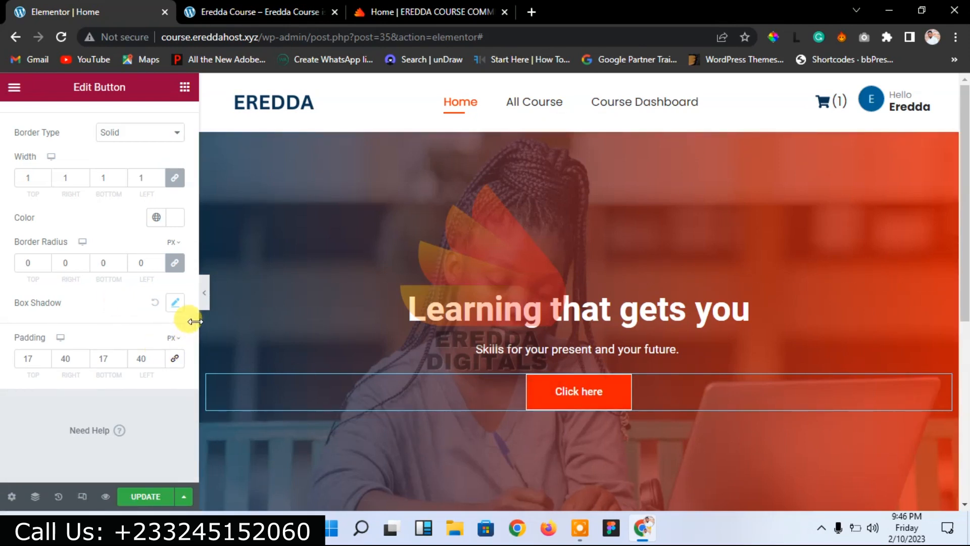
Step: Make the button's background colour fully transparent
{"action": "scroll", "coordinate": [191, 293], "scroll_direction": "up", "scroll_amount": 4}
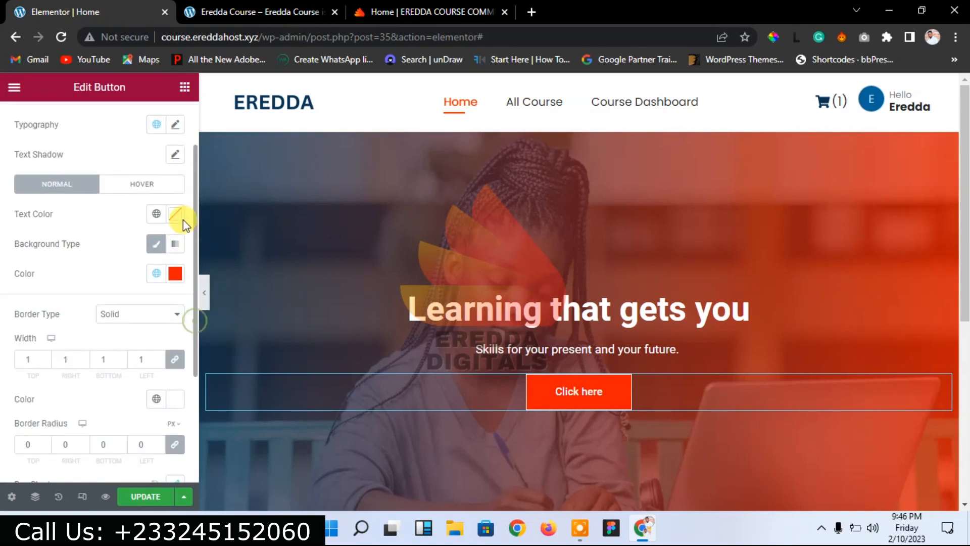
{"action": "left_click", "coordinate": [174, 276]}
{"action": "left_click_drag", "start_coordinate": [368, 343], "coordinate": [211, 344]}
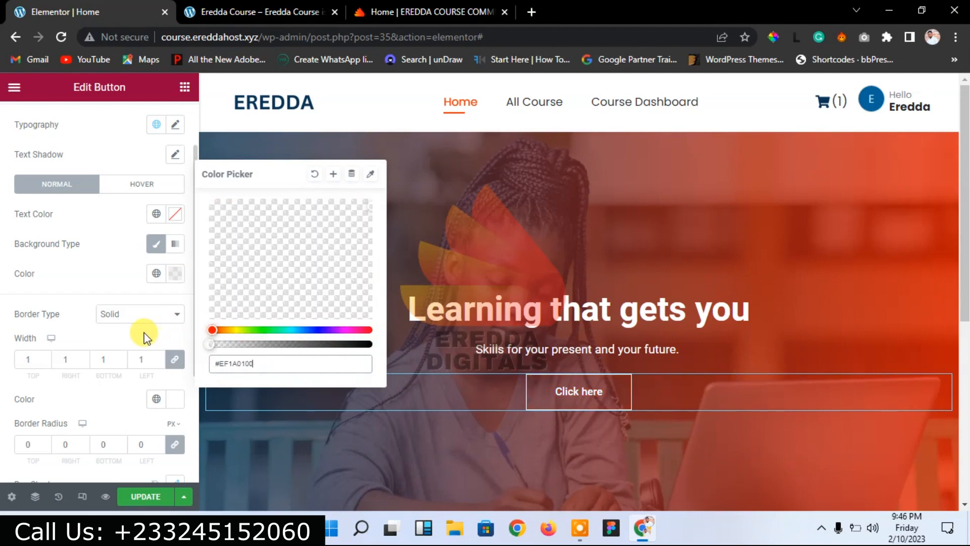
{"action": "left_click", "coordinate": [143, 332]}
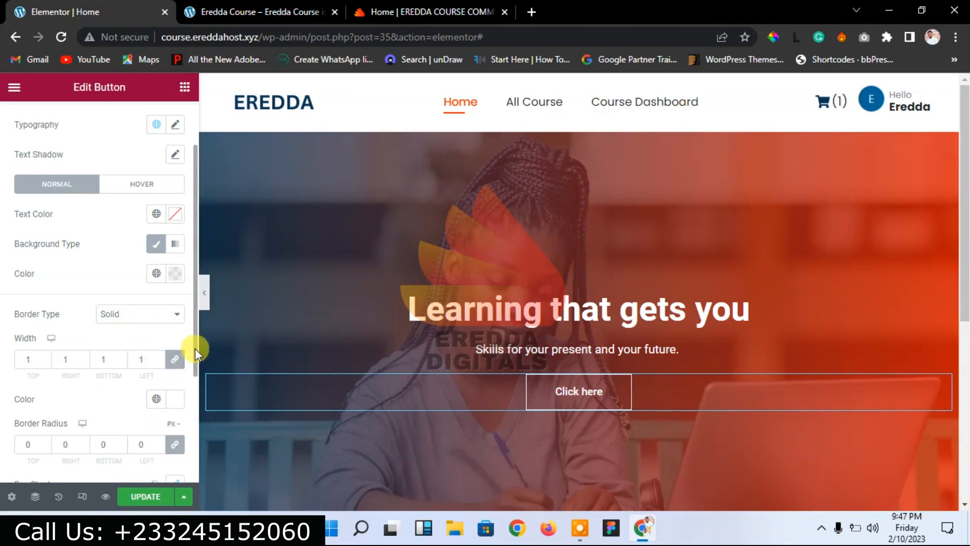
Step: Raise the box shadow's horizontal offset to 6 and blur to 16
{"action": "left_click_drag", "start_coordinate": [195, 347], "coordinate": [190, 411]}
{"action": "left_click", "coordinate": [178, 381]}
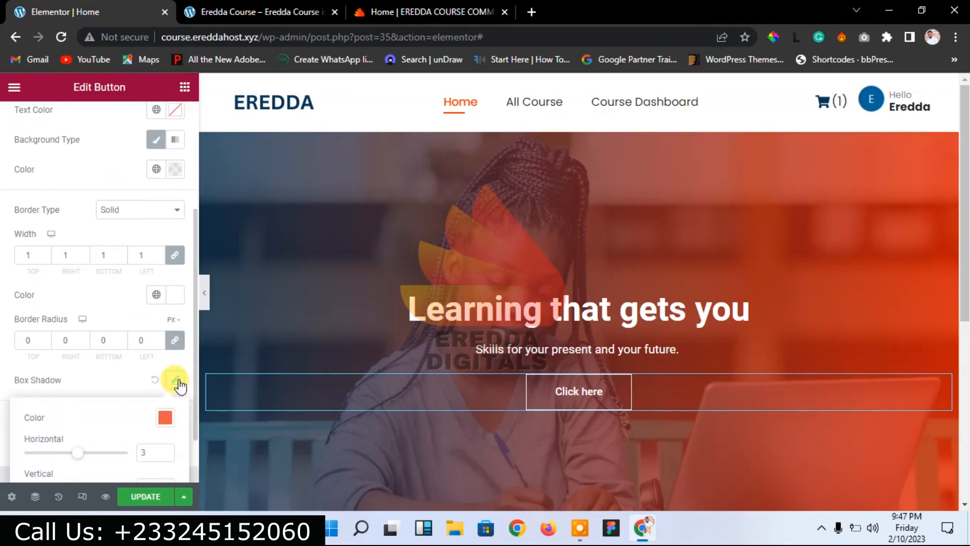
{"action": "left_click", "coordinate": [166, 449]}
{"action": "left_click", "coordinate": [167, 448]}
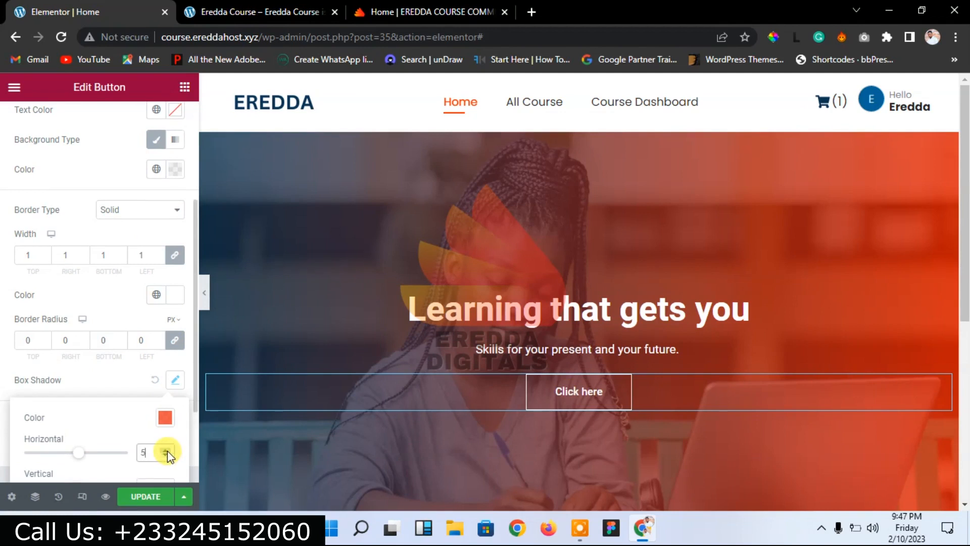
{"action": "left_click_drag", "start_coordinate": [193, 405], "coordinate": [190, 473]}
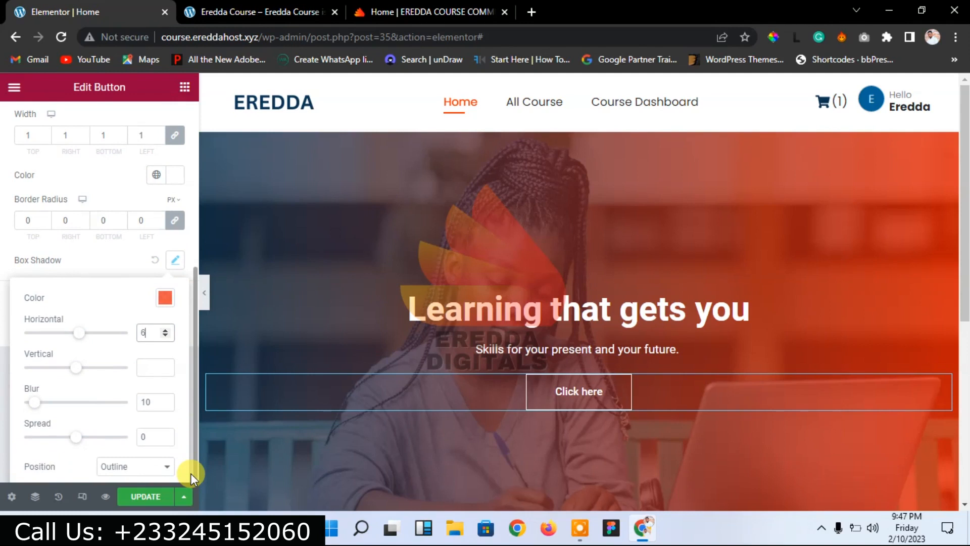
{"action": "left_click", "coordinate": [190, 473]}
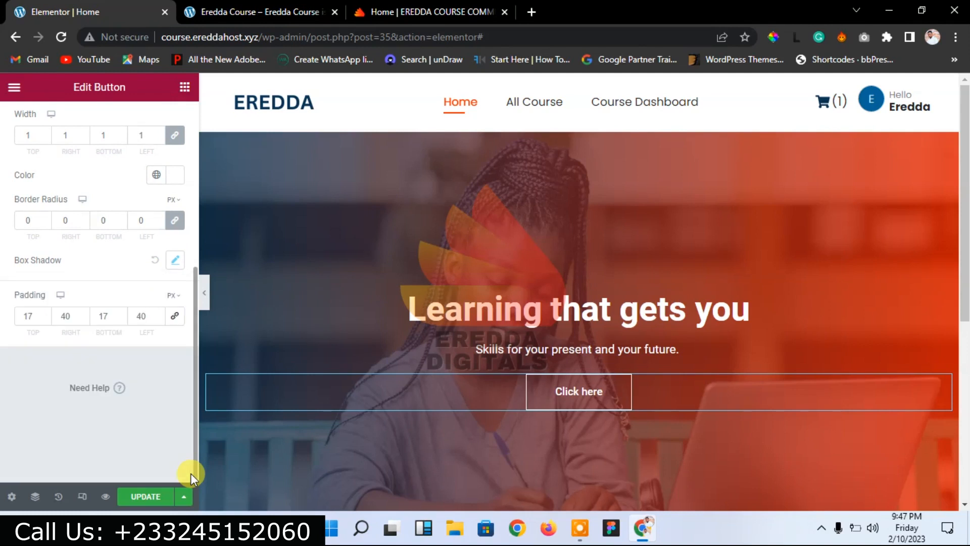
{"action": "left_click", "coordinate": [176, 260]}
{"action": "double_click", "coordinate": [163, 399]}
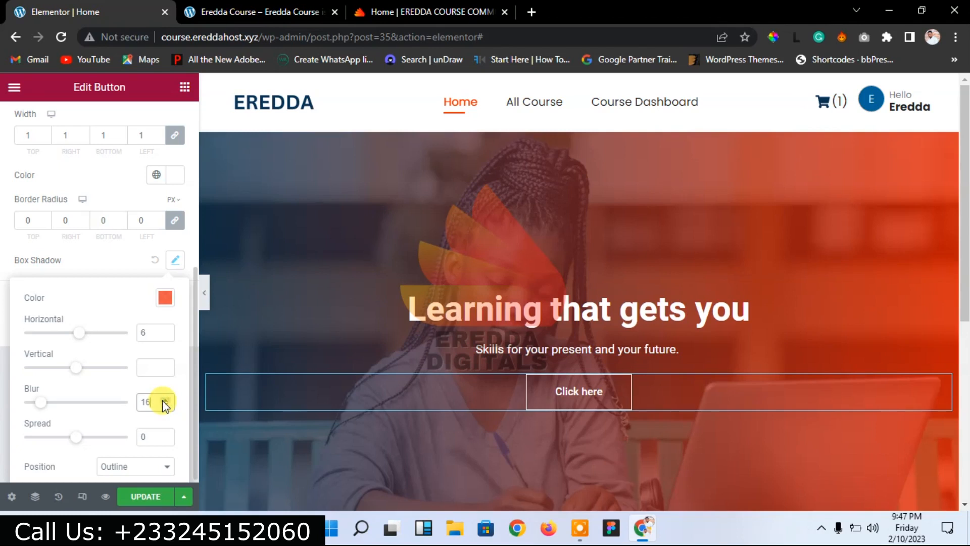
Step: Change the button label from 'Click here' to 'View Courses' and save the page
{"action": "left_click", "coordinate": [111, 262]}
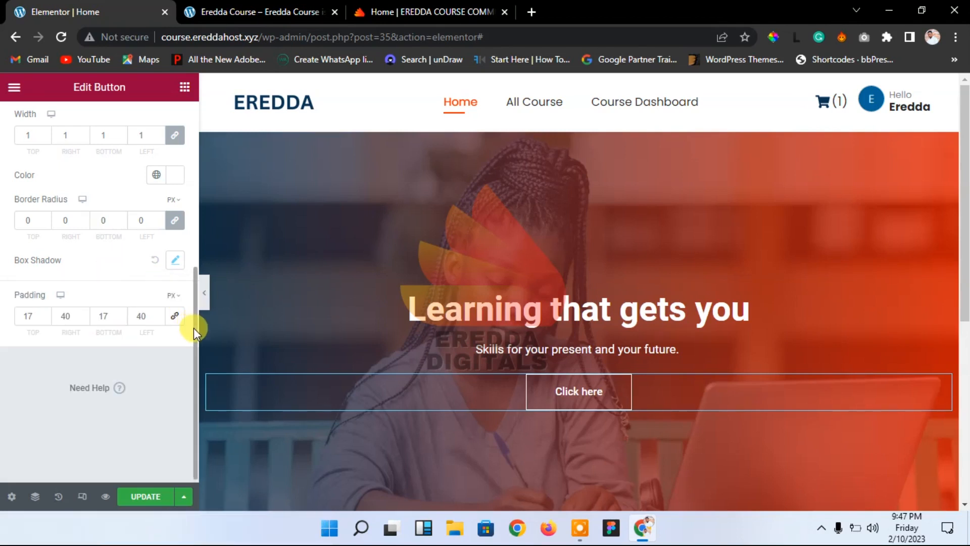
{"action": "left_click_drag", "start_coordinate": [195, 330], "coordinate": [196, 156]}
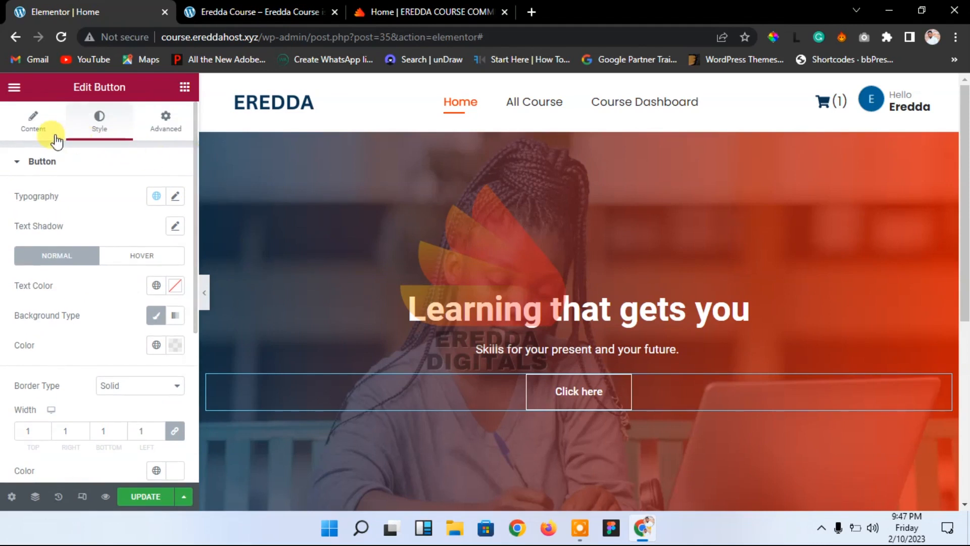
{"action": "left_click", "coordinate": [30, 124]}
{"action": "left_click_drag", "start_coordinate": [144, 229], "coordinate": [92, 222]}
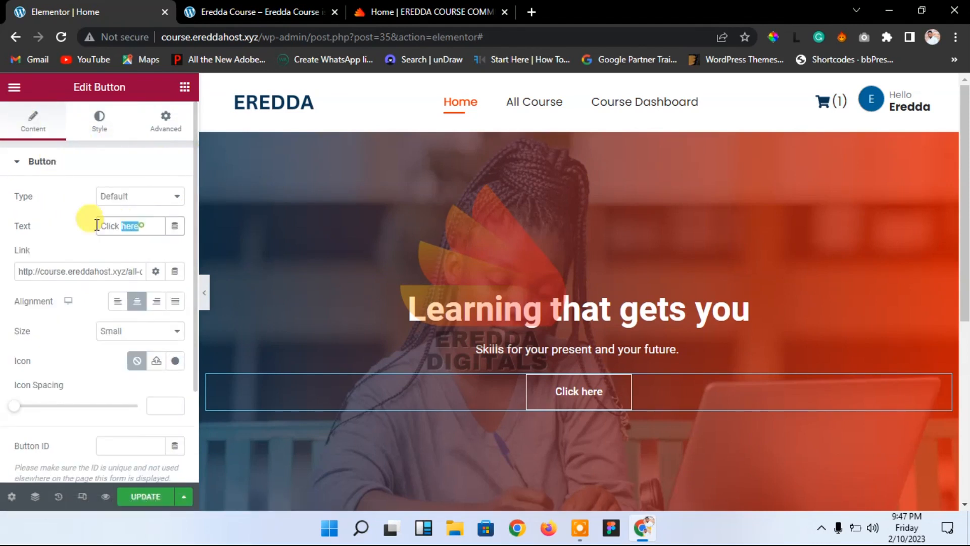
{"action": "type", "text": "V"}
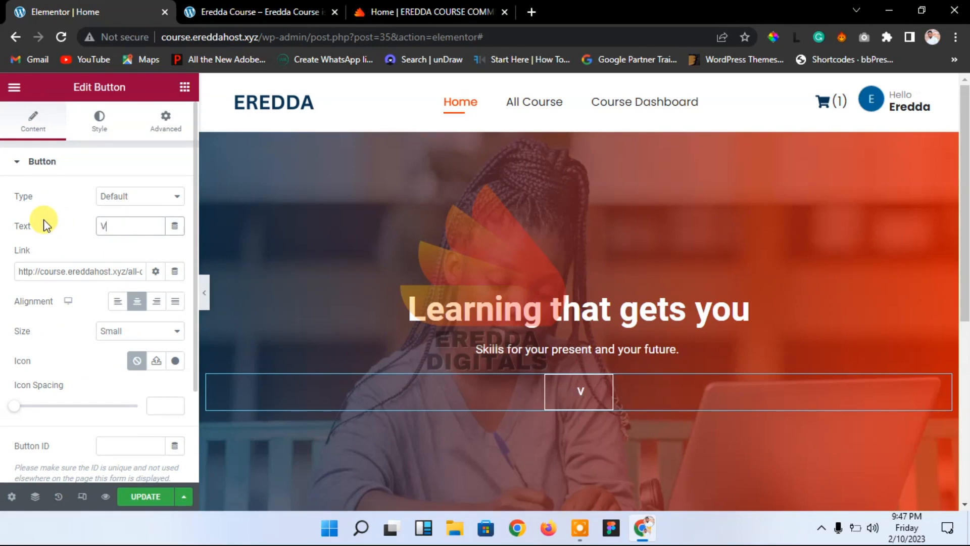
{"action": "type", "text": "iew "}
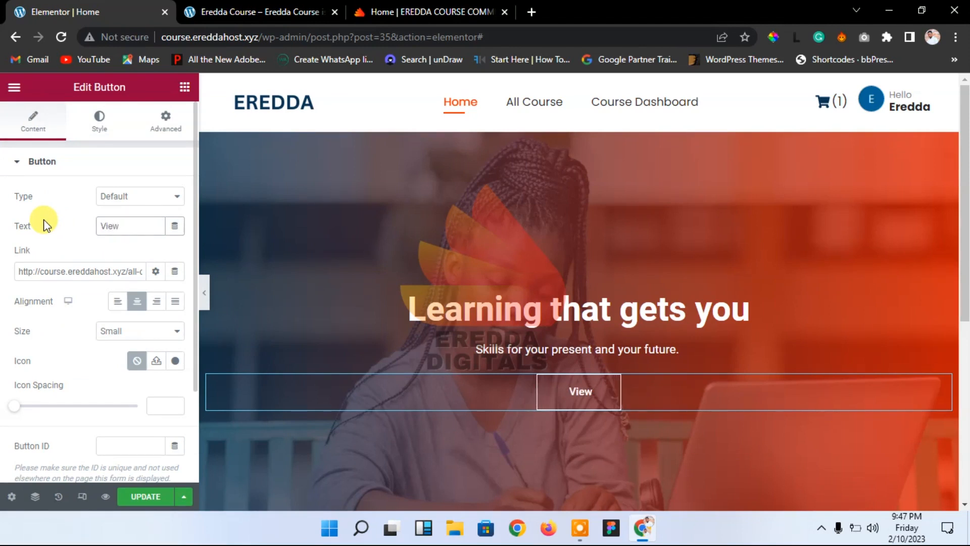
{"action": "type", "text": "Course"}
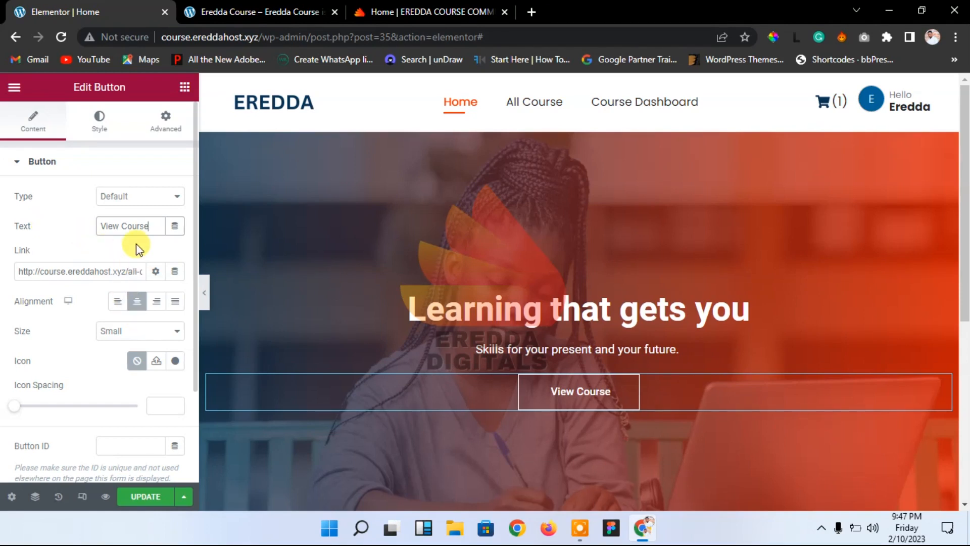
{"action": "type", "text": "s"}
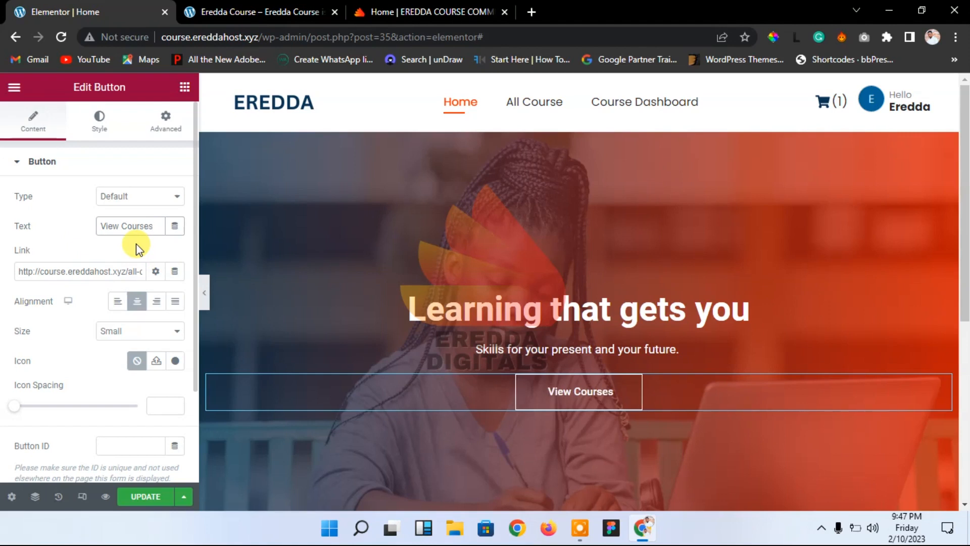
{"action": "left_click", "coordinate": [144, 496]}
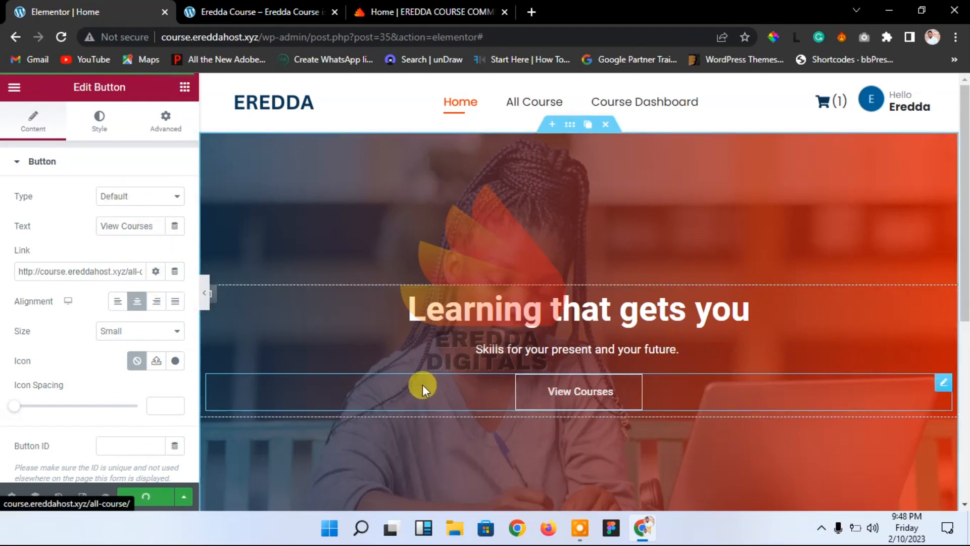
Step: Set the button's hover animation to Pulse Shrink
{"action": "left_click", "coordinate": [100, 121]}
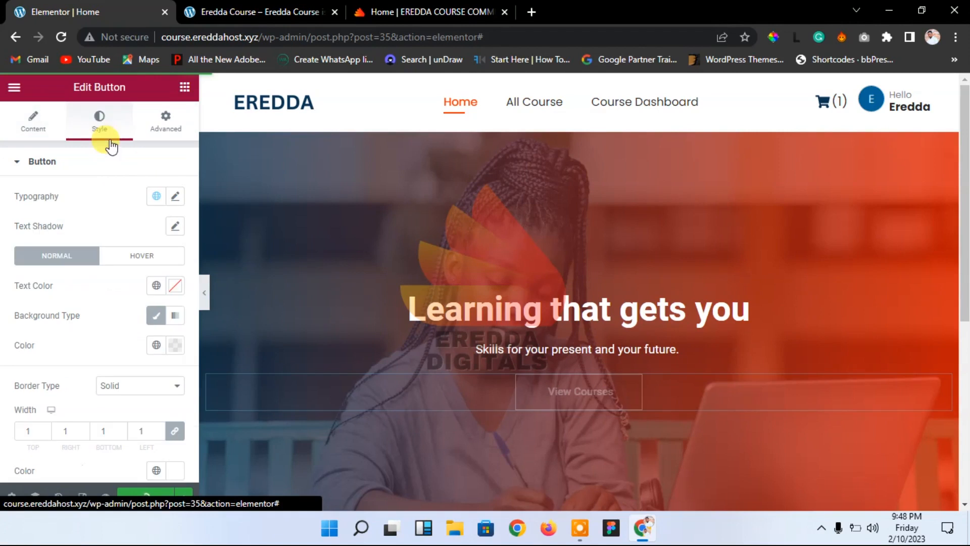
{"action": "left_click", "coordinate": [137, 258]}
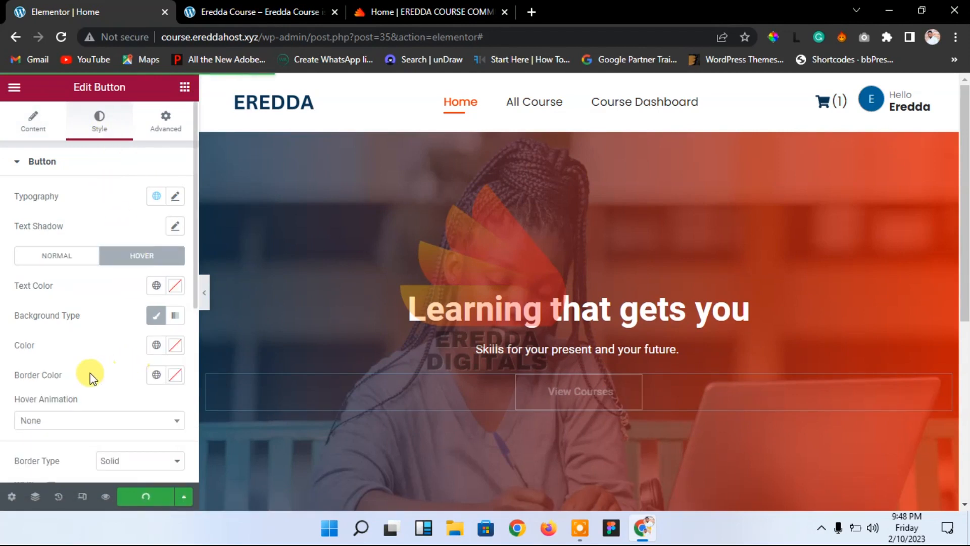
{"action": "left_click", "coordinate": [87, 428]}
{"action": "scroll", "coordinate": [61, 373], "scroll_direction": "down", "scroll_amount": 1}
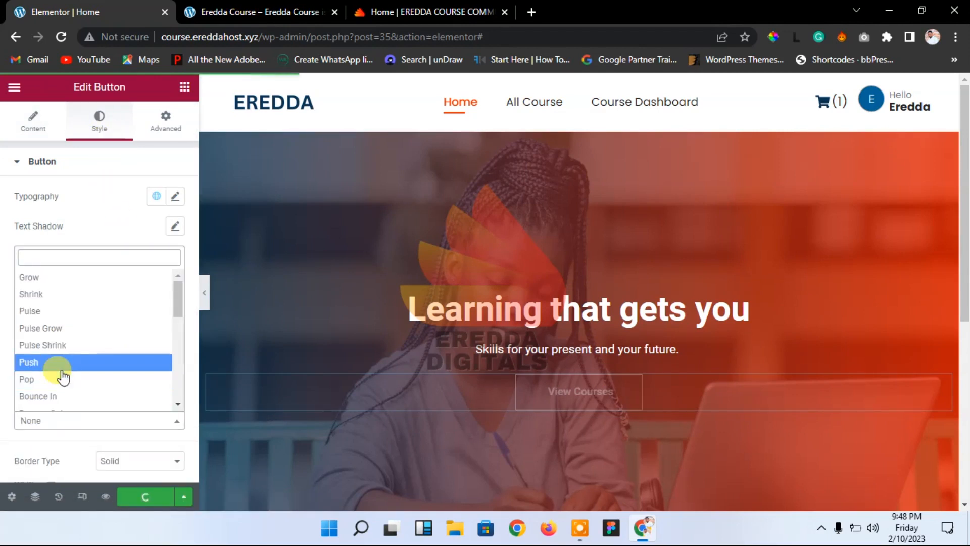
{"action": "left_click", "coordinate": [61, 348]}
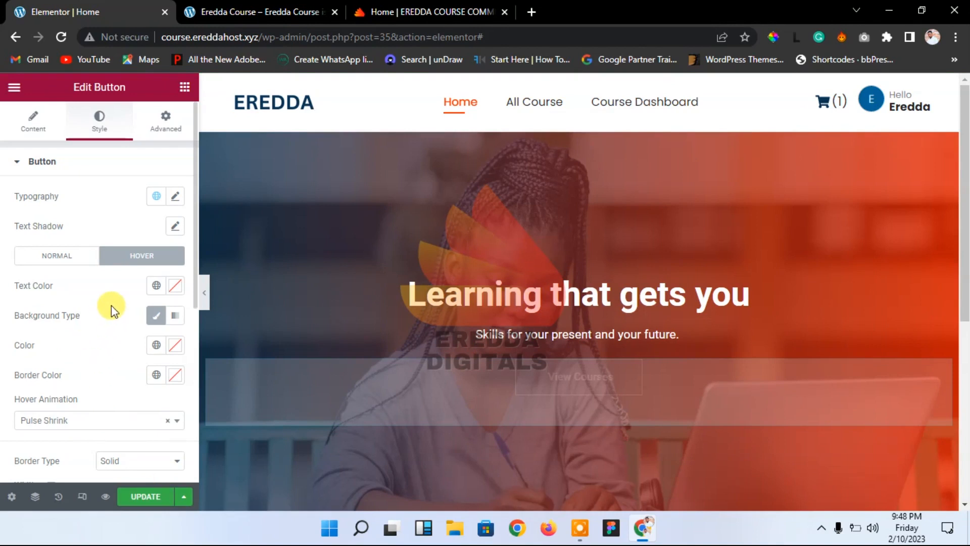
Step: Set the button's hover text colour to the Primary global colour
{"action": "left_click", "coordinate": [176, 296]}
{"action": "mouse_move", "coordinate": [232, 234]}
{"action": "left_mouse_down"}
{"action": "mouse_move", "coordinate": [199, 218]}
{"action": "mouse_move", "coordinate": [217, 223]}
{"action": "left_mouse_up"}
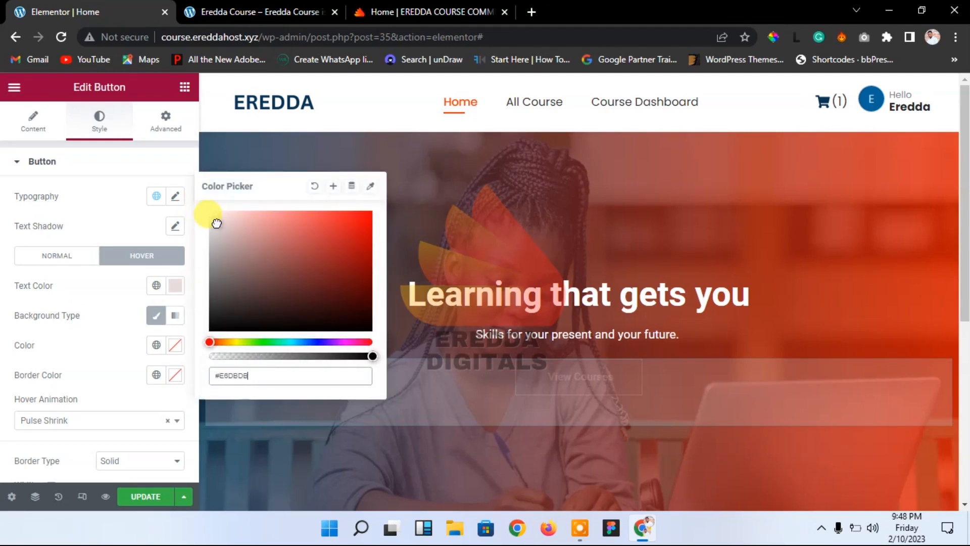
{"action": "left_click", "coordinate": [155, 286]}
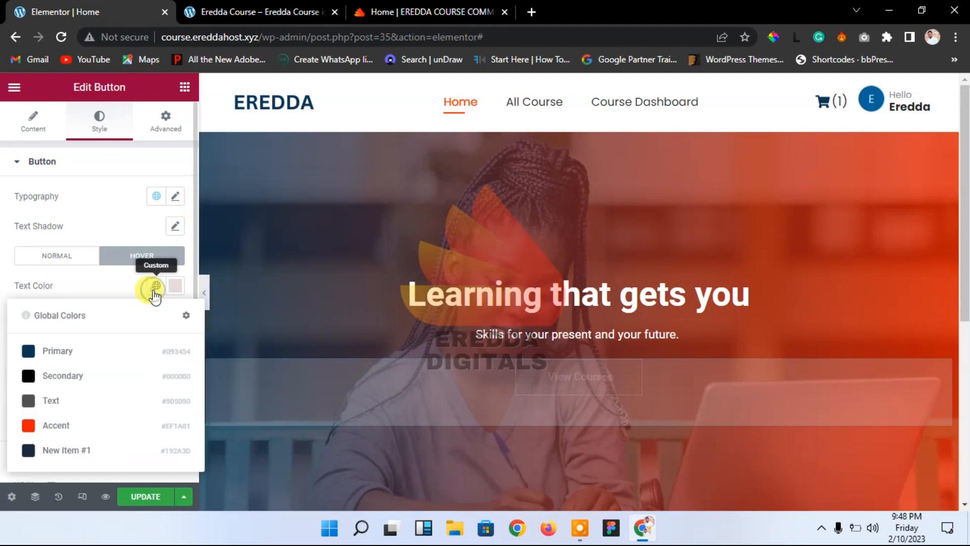
{"action": "left_click", "coordinate": [89, 356]}
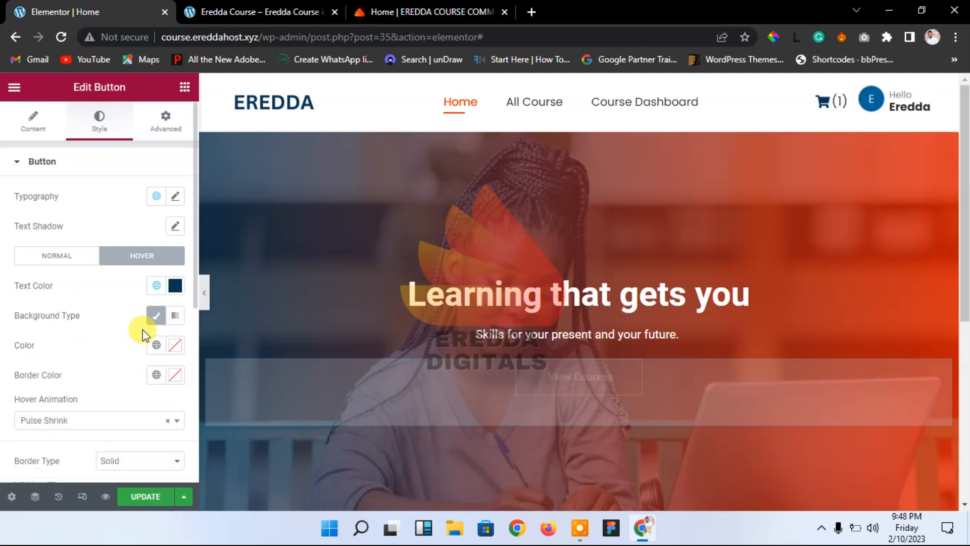
Step: Give the hover state a white background and white border, then save
{"action": "left_click", "coordinate": [172, 354]}
{"action": "left_click_drag", "start_coordinate": [134, 221], "coordinate": [101, 141]}
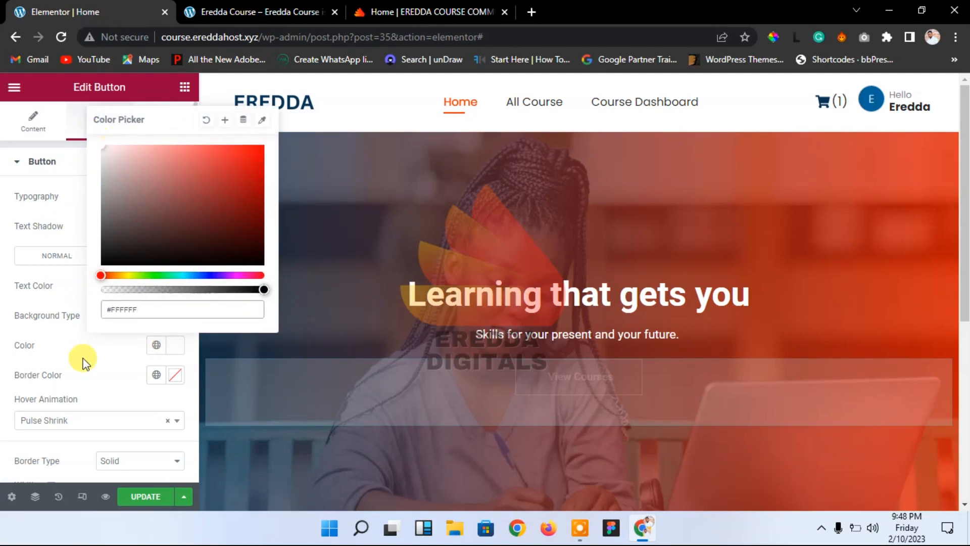
{"action": "left_click", "coordinate": [103, 371]}
{"action": "left_click", "coordinate": [175, 377]}
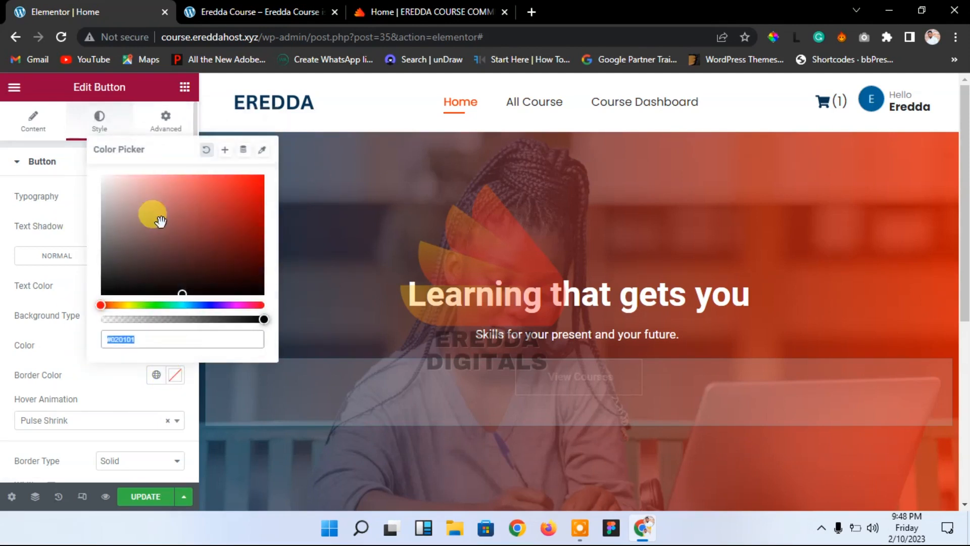
{"action": "left_click_drag", "start_coordinate": [130, 195], "coordinate": [97, 156]}
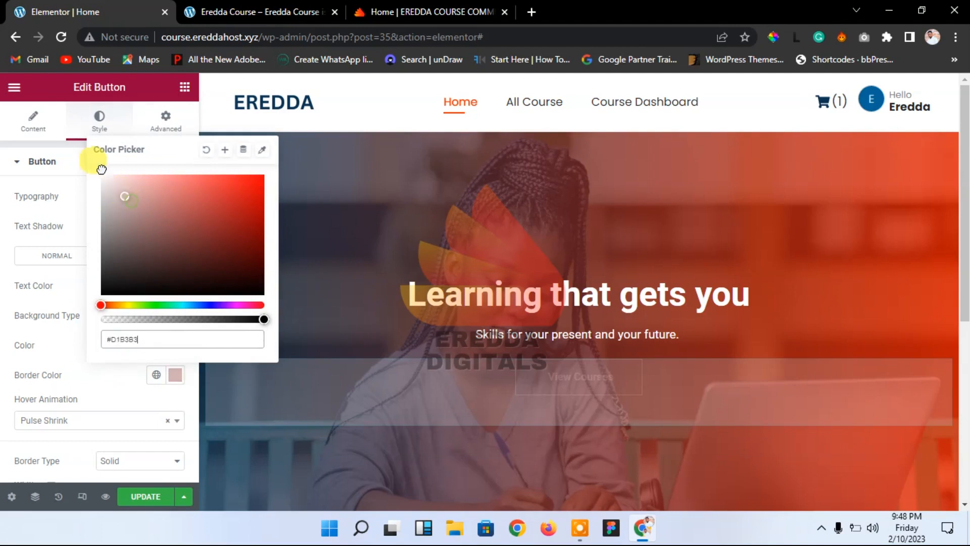
{"action": "left_click", "coordinate": [78, 356]}
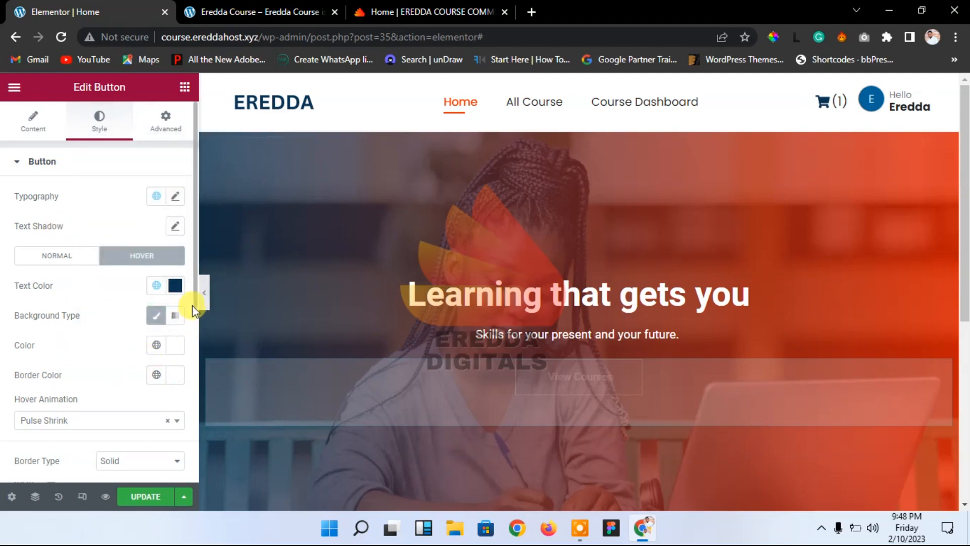
{"action": "scroll", "coordinate": [193, 330], "scroll_direction": "down", "scroll_amount": 2}
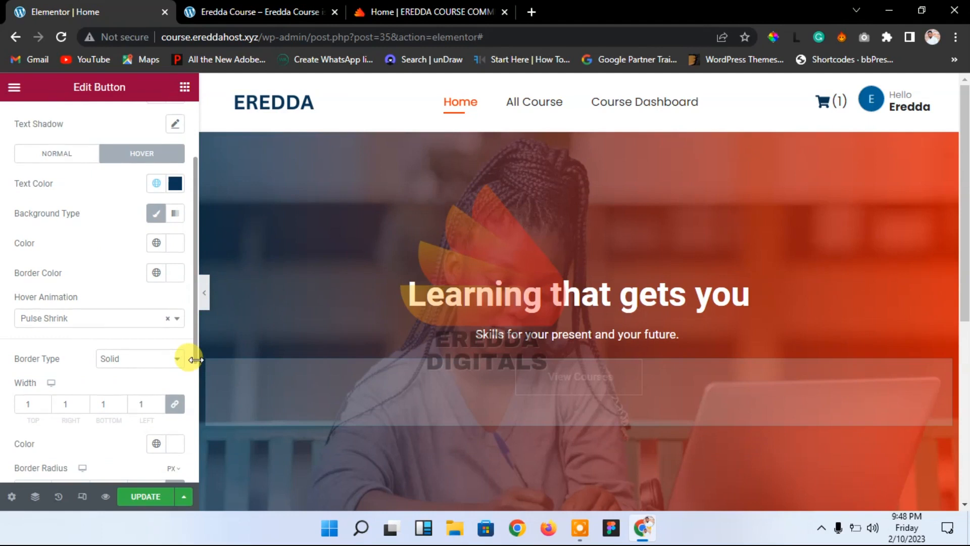
{"action": "scroll", "coordinate": [193, 362], "scroll_direction": "down", "scroll_amount": 1}
{"action": "left_click", "coordinate": [152, 496]}
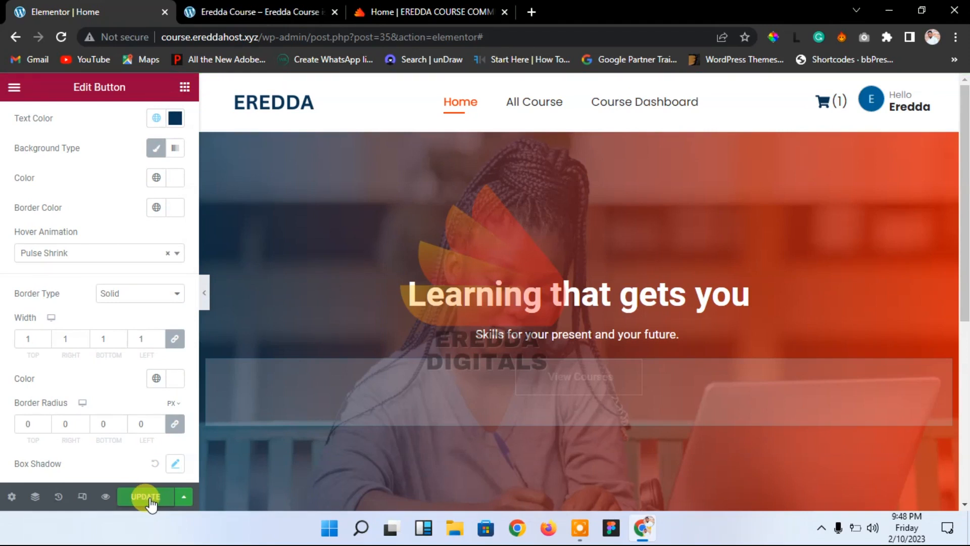
Step: Save, check the View Courses hover effect in the live preview, and return to the editor
{"action": "left_click", "coordinate": [150, 502]}
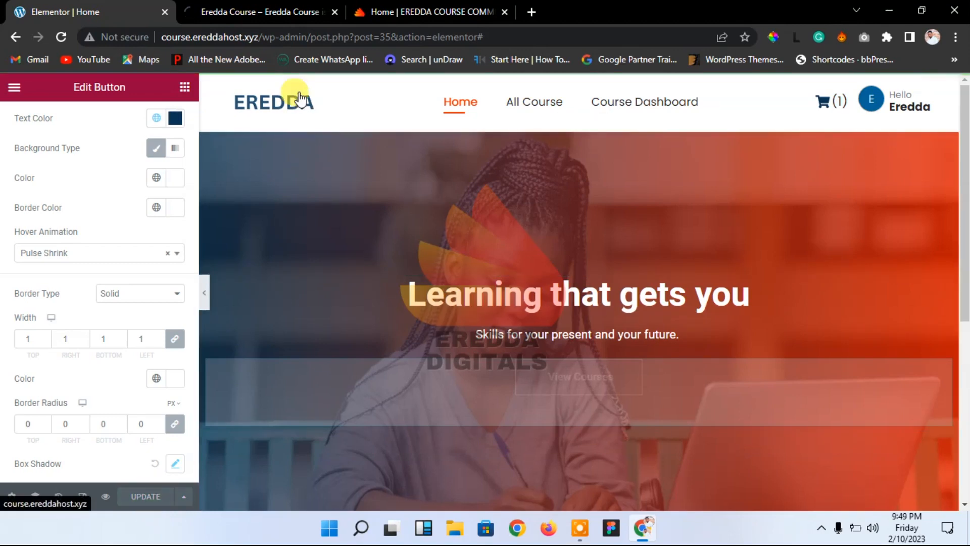
{"action": "left_click", "coordinate": [251, 7]}
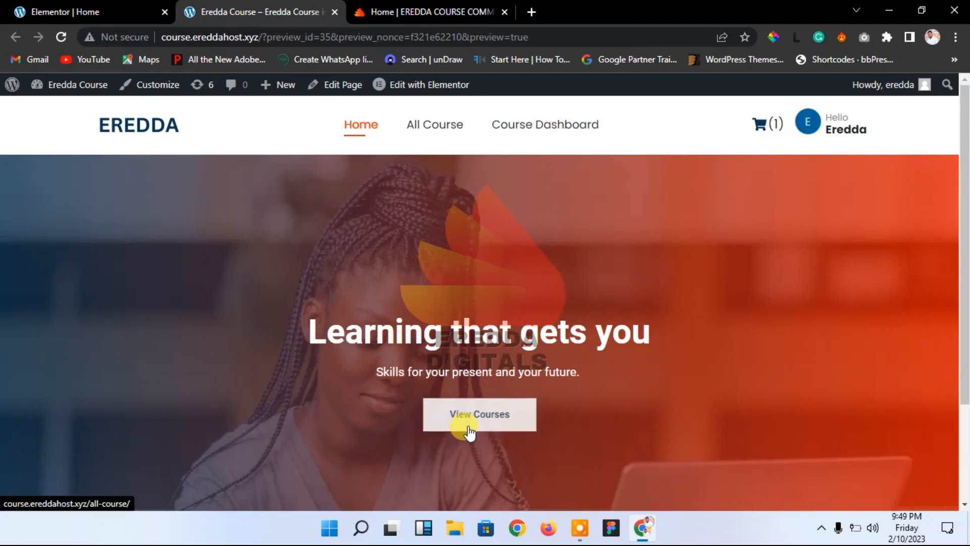
{"action": "left_click", "coordinate": [10, 6]}
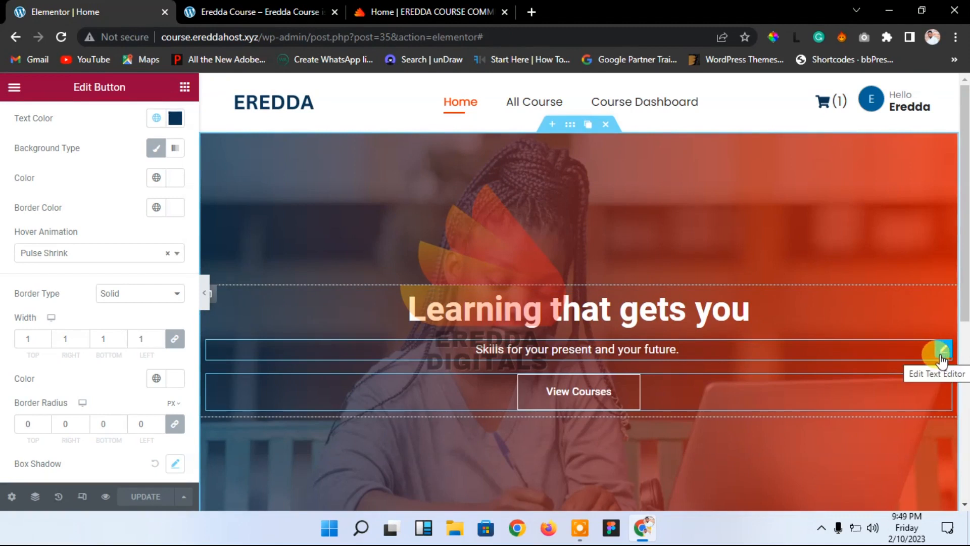
Step: Unlink the subtitle's margins and set its top margin to -9 px
{"action": "left_click", "coordinate": [943, 351]}
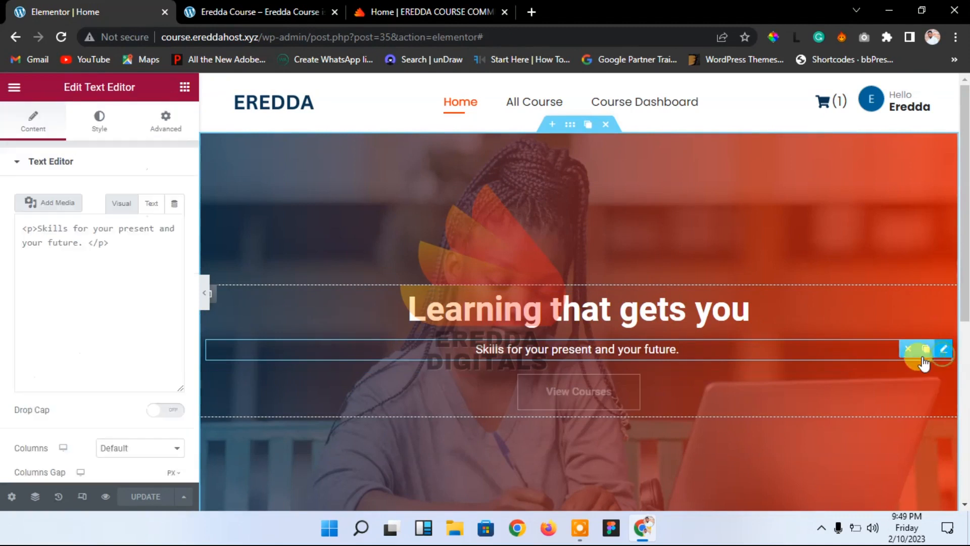
{"action": "left_click", "coordinate": [167, 132]}
{"action": "left_click", "coordinate": [175, 211]}
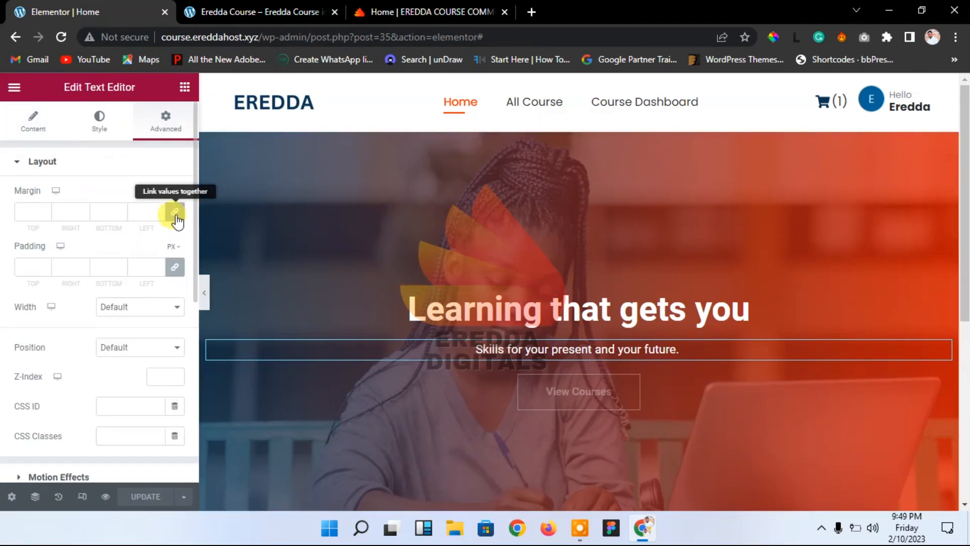
{"action": "left_click", "coordinate": [45, 215]}
{"action": "left_click", "coordinate": [45, 216]}
{"action": "left_click", "coordinate": [45, 215]}
{"action": "left_click", "coordinate": [45, 215]}
{"action": "left_click", "coordinate": [45, 215]}
{"action": "left_click", "coordinate": [45, 216]}
{"action": "left_click", "coordinate": [45, 215]}
{"action": "double_click", "coordinate": [45, 215]}
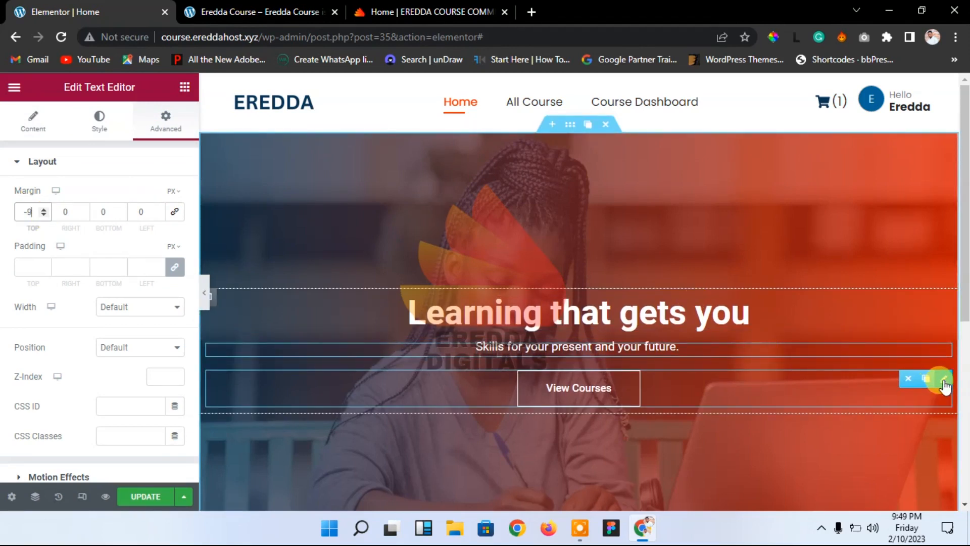
Step: Set the View Courses button's top margin to -5 px
{"action": "left_click", "coordinate": [944, 380]}
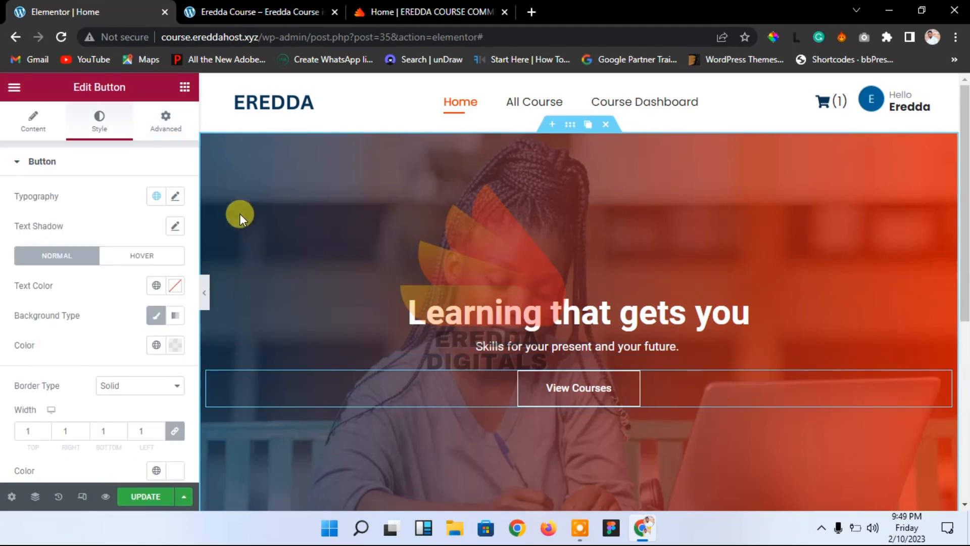
{"action": "left_click", "coordinate": [169, 131]}
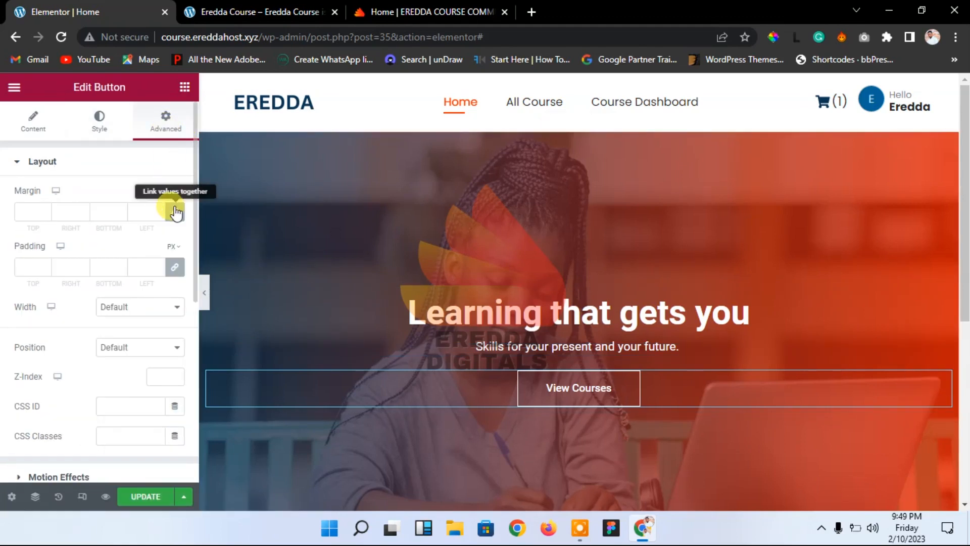
{"action": "left_click", "coordinate": [42, 216]}
{"action": "left_click", "coordinate": [42, 216]}
{"action": "left_click", "coordinate": [43, 216]}
{"action": "left_click", "coordinate": [42, 216]}
{"action": "left_click", "coordinate": [42, 217]}
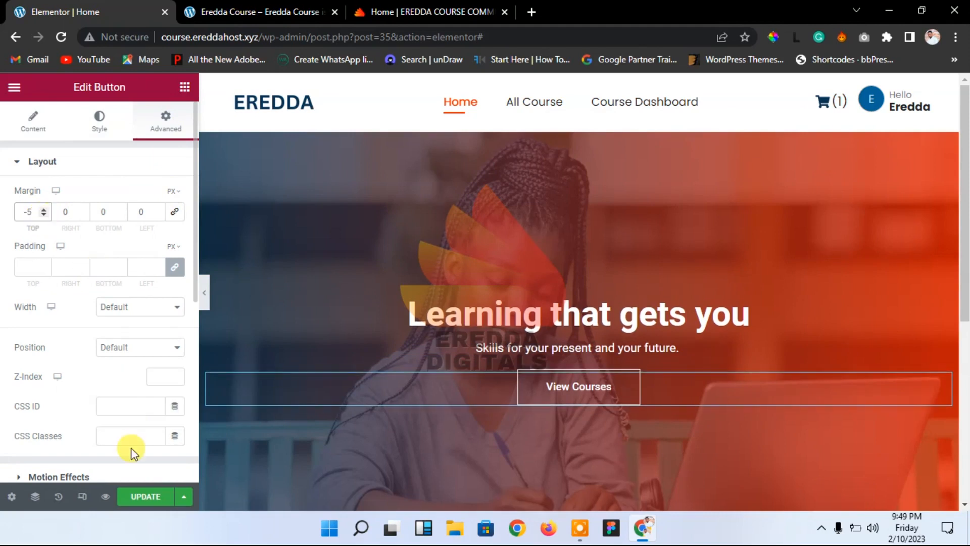
{"action": "left_click", "coordinate": [142, 497]}
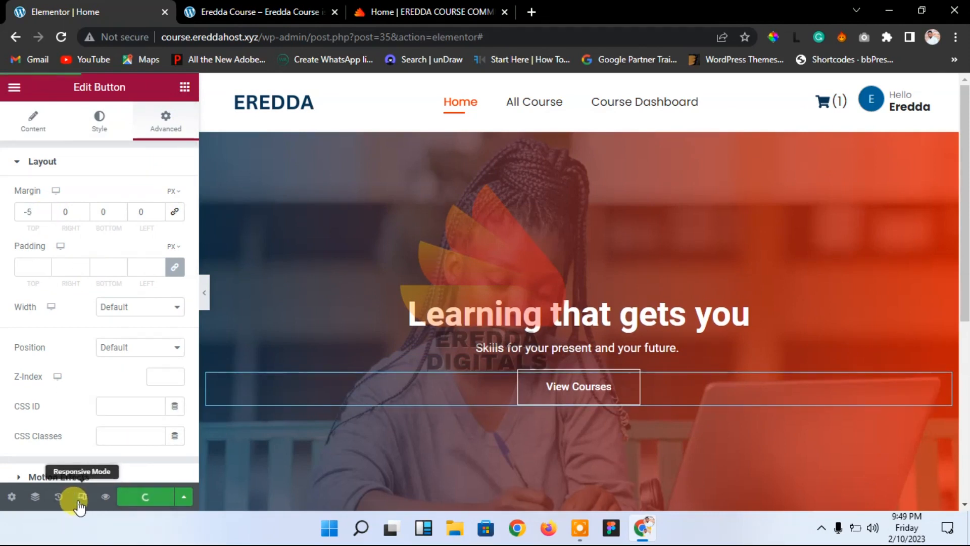
{"action": "left_click", "coordinate": [81, 498]}
Step: On mobile, set the hero background to Center Center with Default attachment and Cover size, then save
{"action": "left_click", "coordinate": [270, 87]}
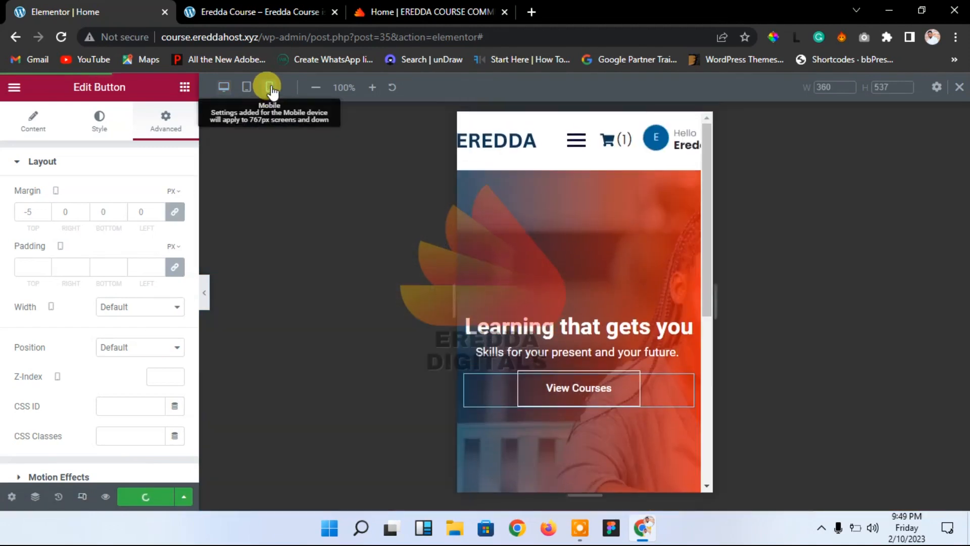
{"action": "left_click", "coordinate": [584, 341]}
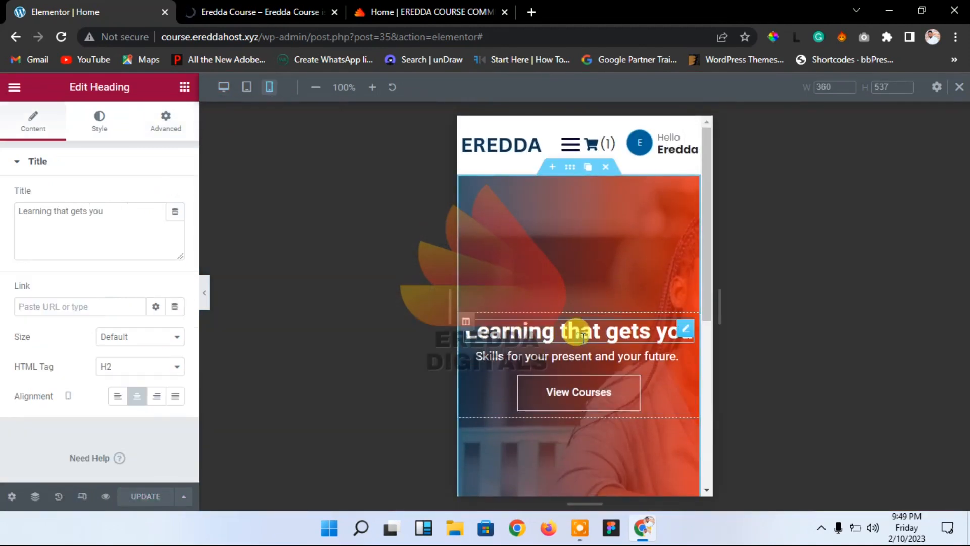
{"action": "left_click", "coordinate": [570, 169]}
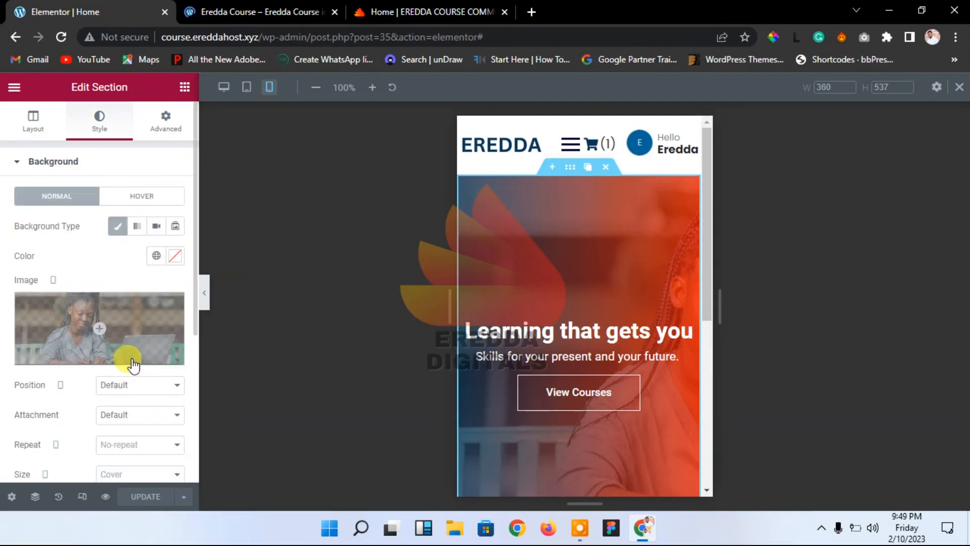
{"action": "left_click", "coordinate": [133, 392]}
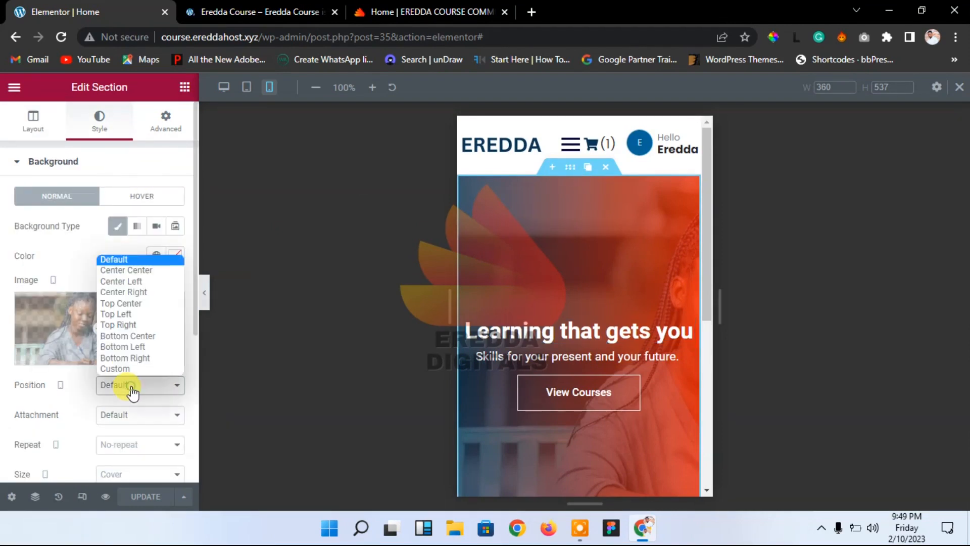
{"action": "left_click", "coordinate": [136, 272]}
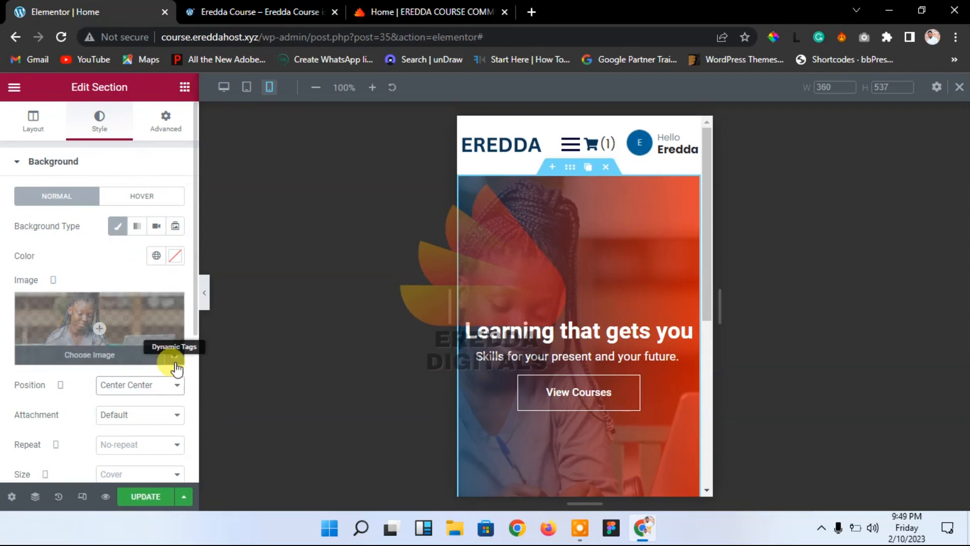
{"action": "left_click", "coordinate": [129, 420]}
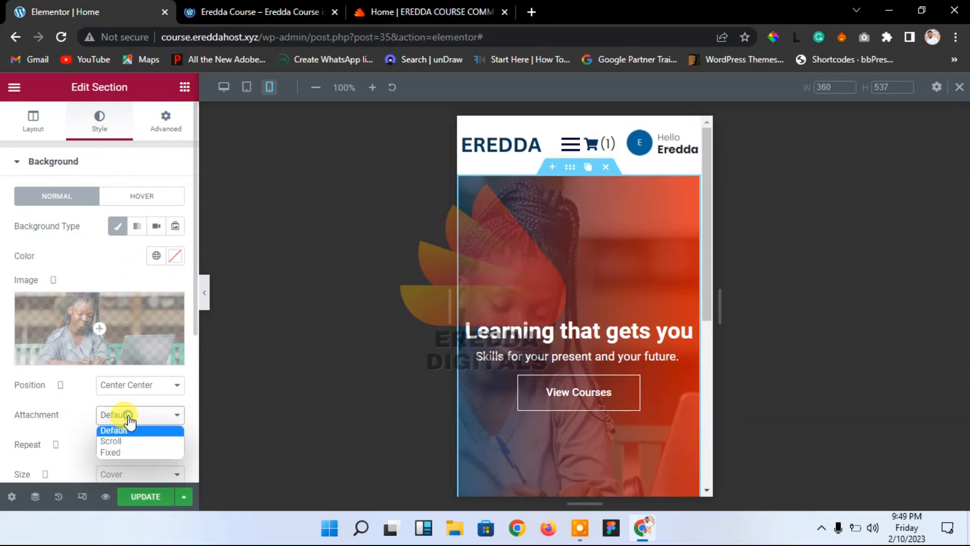
{"action": "left_click", "coordinate": [128, 420]}
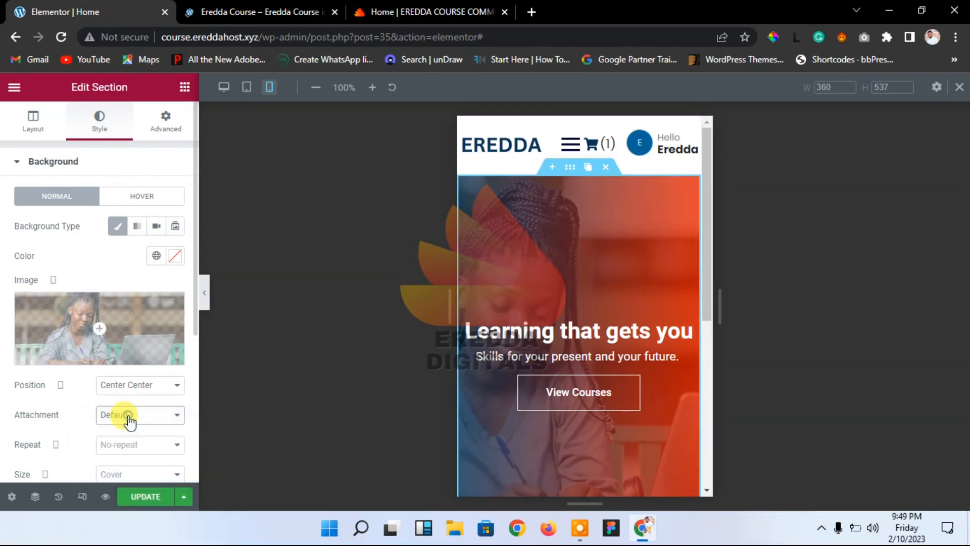
{"action": "left_click", "coordinate": [123, 472]}
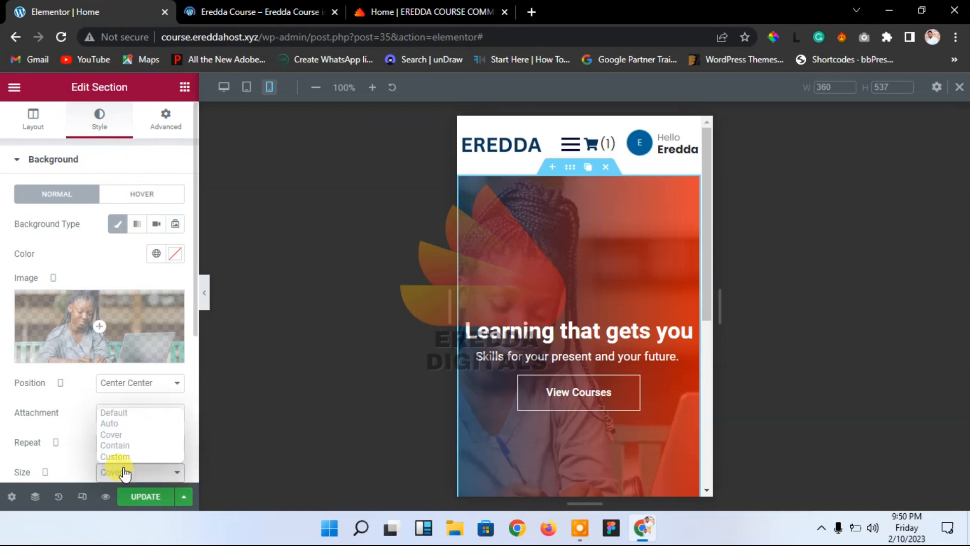
{"action": "left_click", "coordinate": [118, 434]}
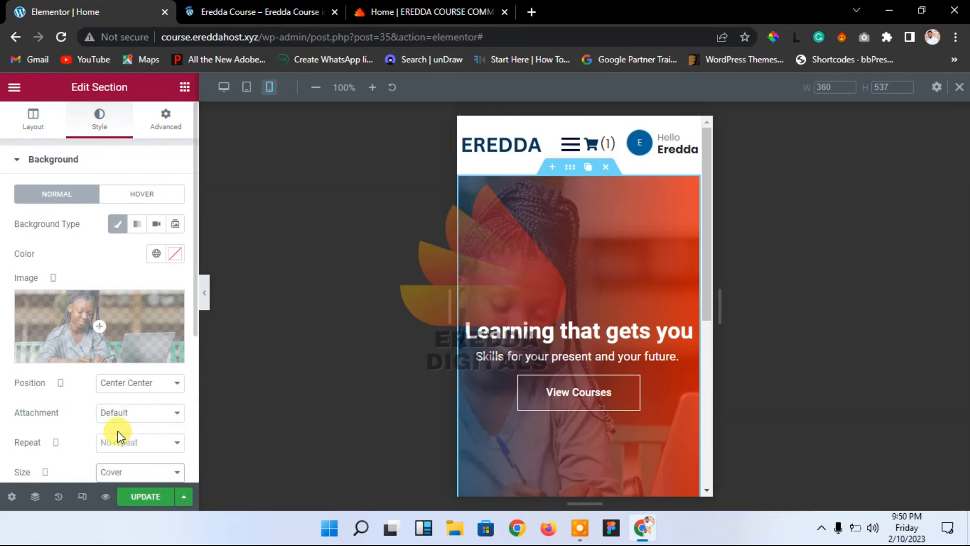
{"action": "left_click", "coordinate": [145, 496]}
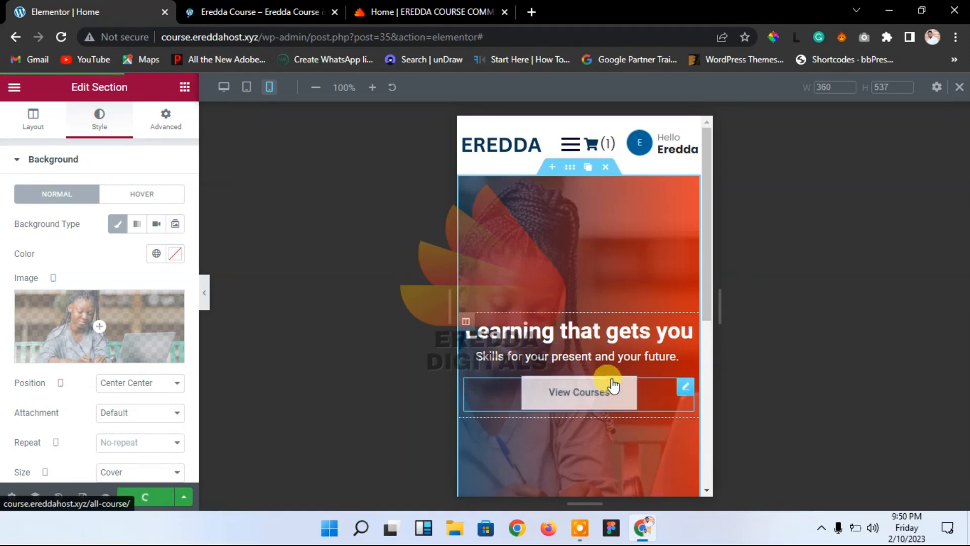
Step: Check the hero at tablet width, then return to desktop view
{"action": "left_click", "coordinate": [247, 88]}
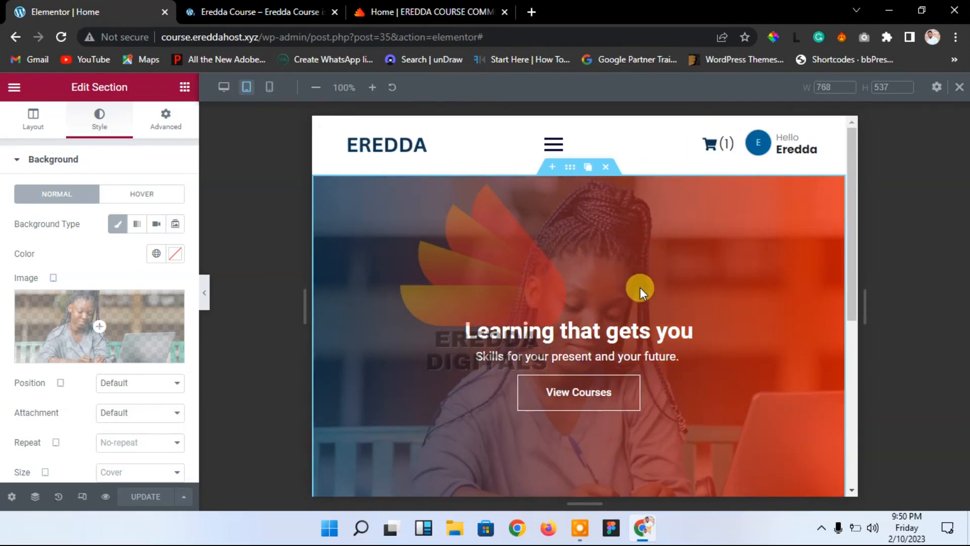
{"action": "left_click_drag", "start_coordinate": [849, 299], "coordinate": [852, 235]}
{"action": "left_click", "coordinate": [226, 88]}
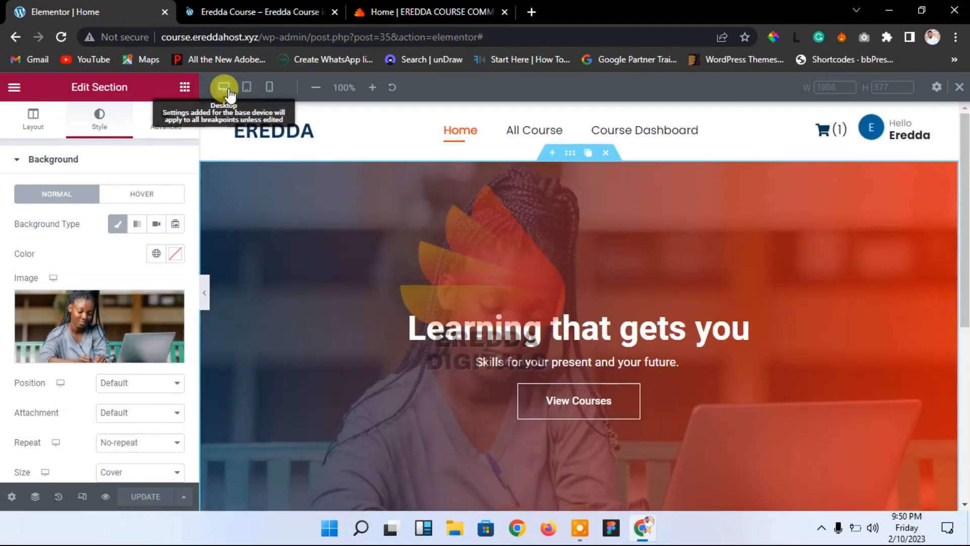